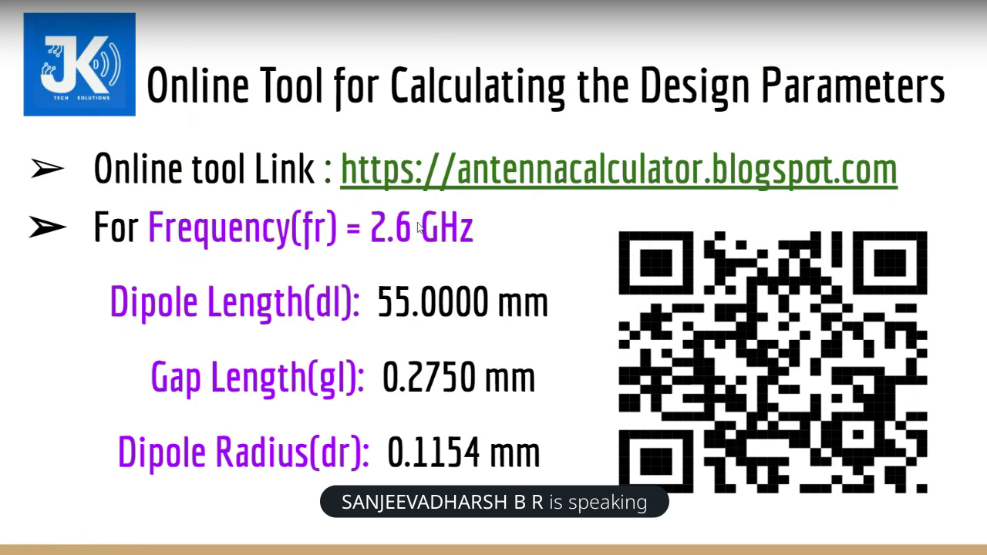
Open the dipole antenna calculator at antennacalculator.blogspot.com and calculate the dipole dimensions for a frequency of 2.6 GHz.
left_click(412, 181)
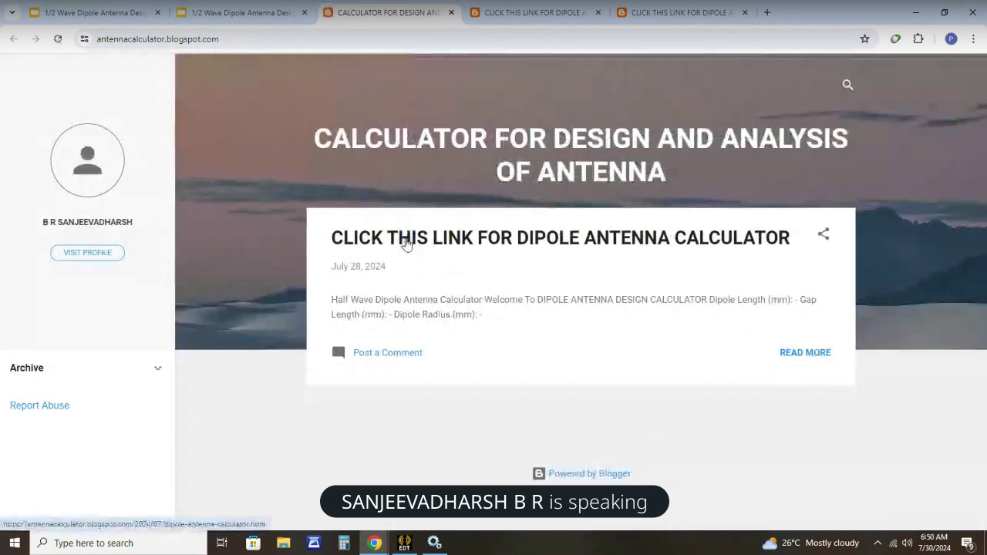
left_click(406, 244)
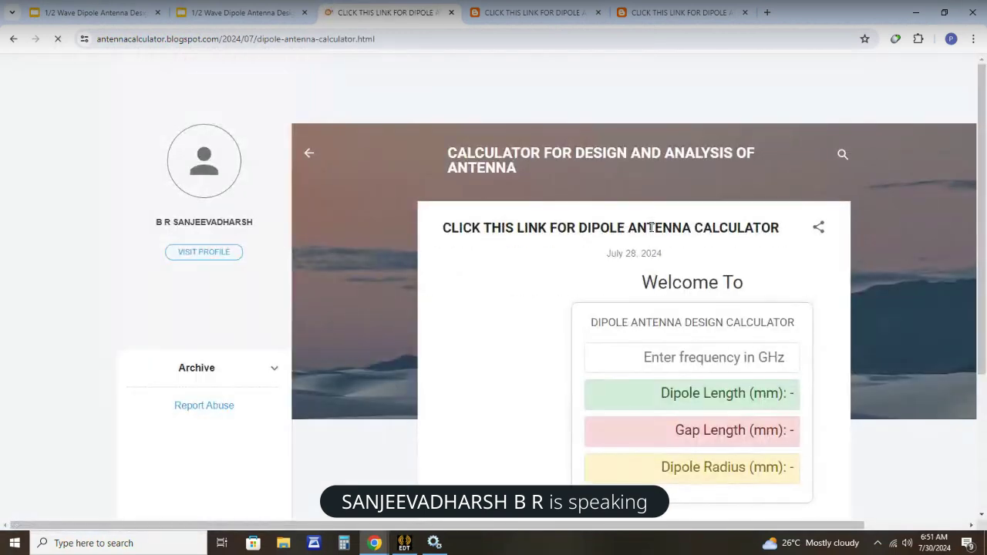
left_click(638, 364)
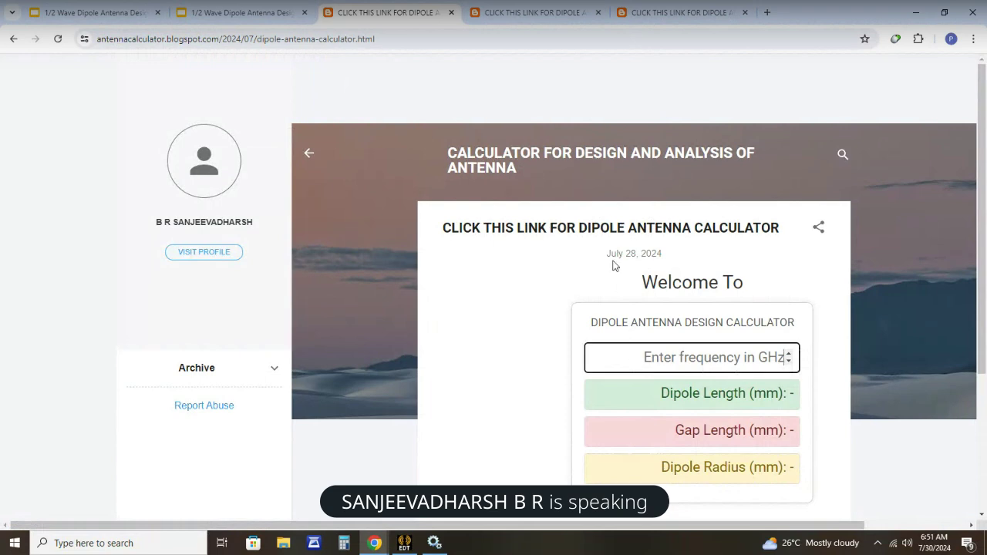
type("2")
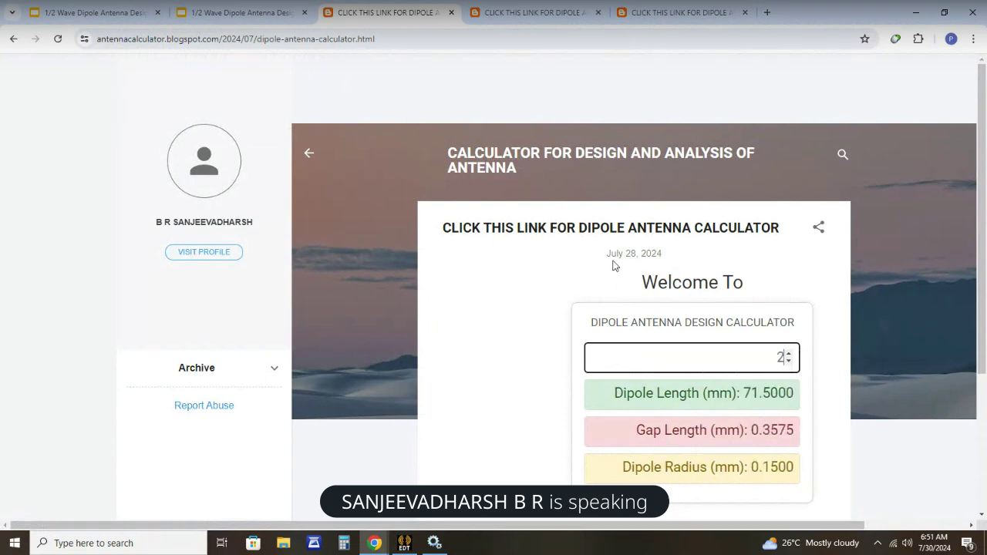
type(".6")
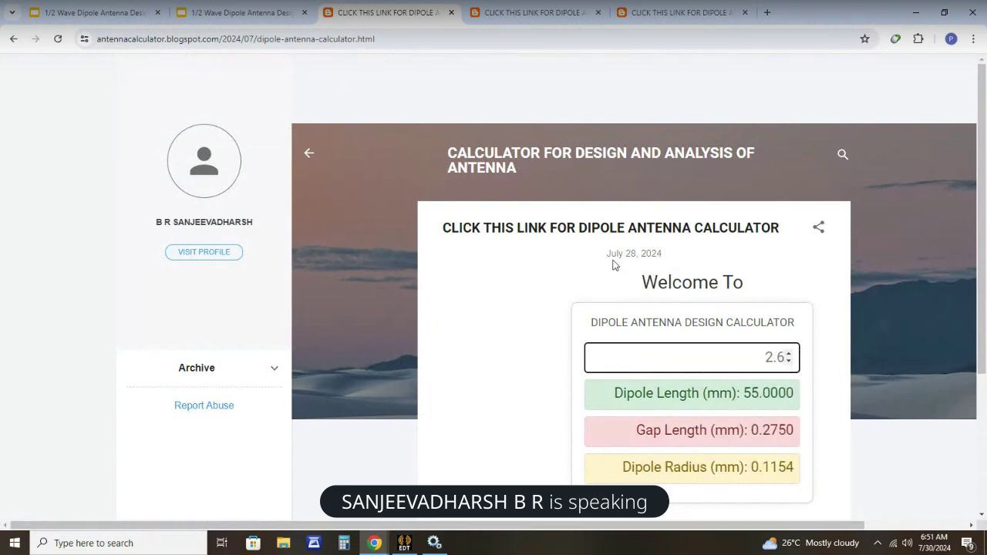
scroll(725, 210, "down", 2)
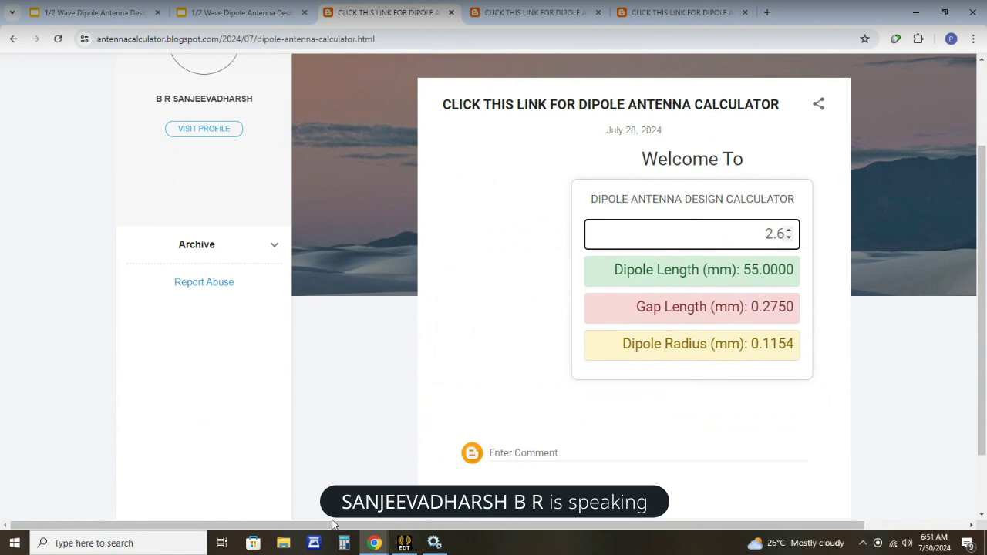
Switch to Ansys Electronics Desktop and create a new project containing an HFSS design.
left_click(405, 542)
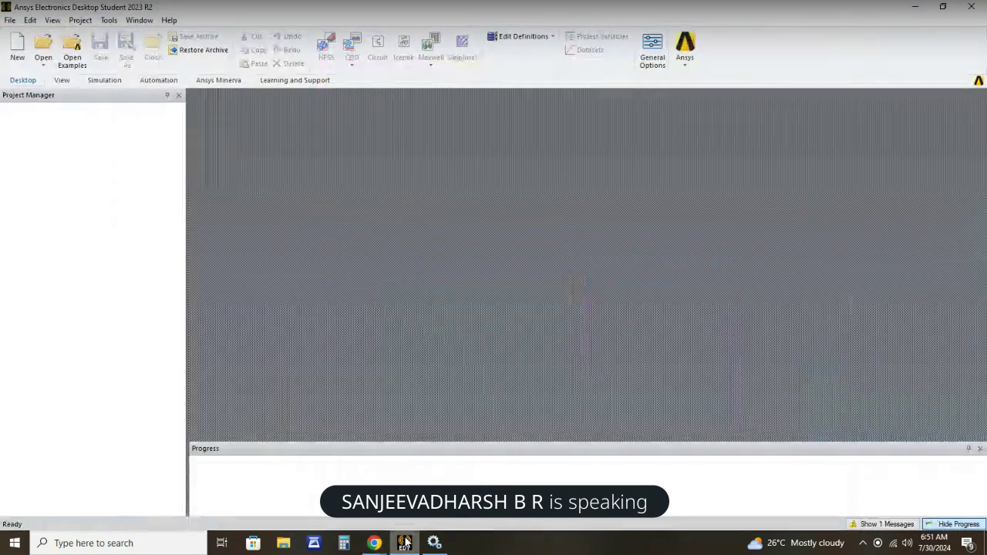
left_click(10, 21)
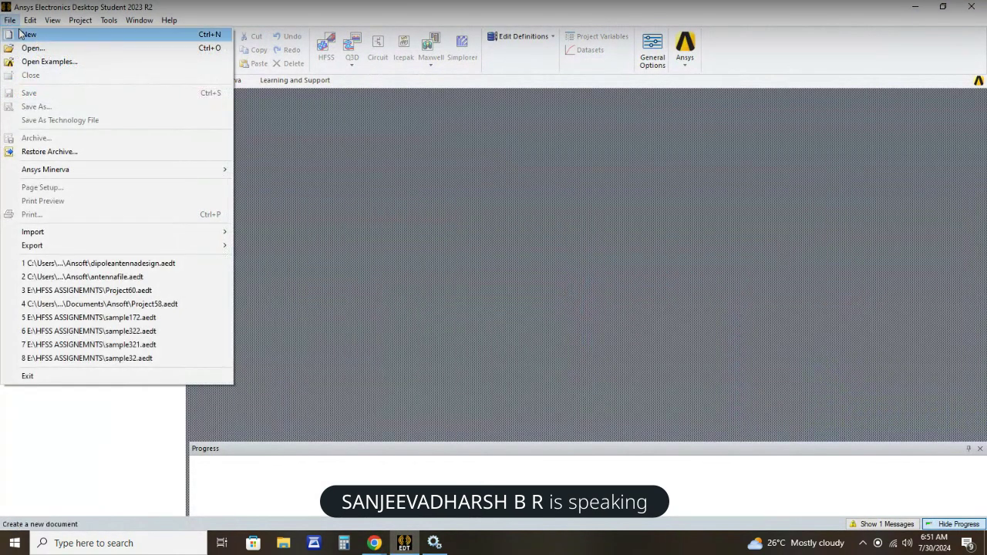
left_click(23, 34)
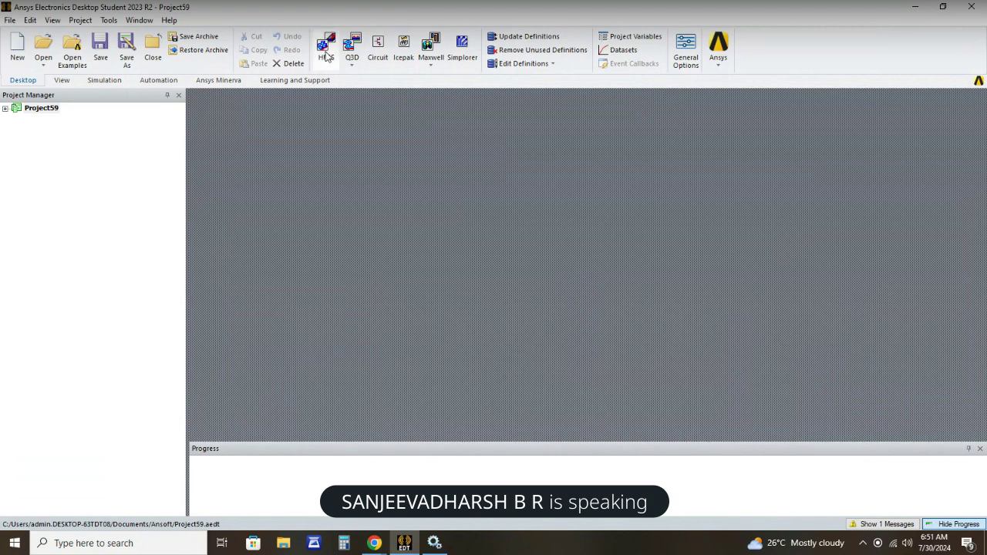
left_click(328, 47)
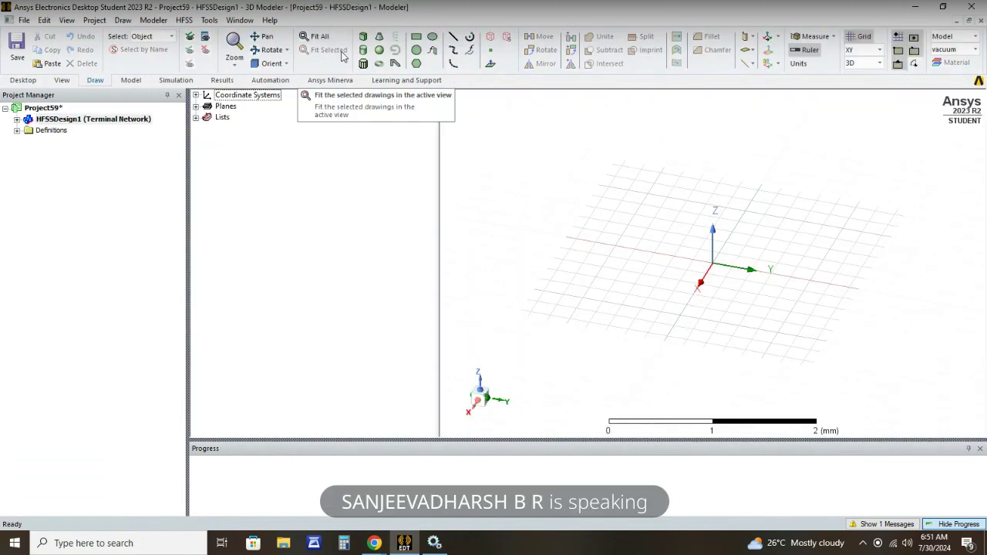
Set the design's solution type to HFSS with the Modal option for network analysis.
left_click(187, 21)
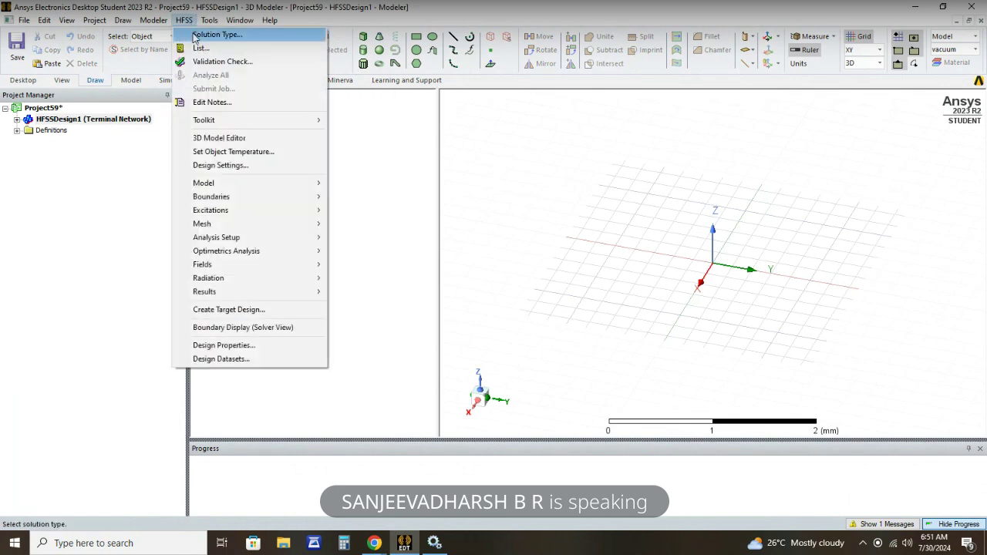
left_click(208, 34)
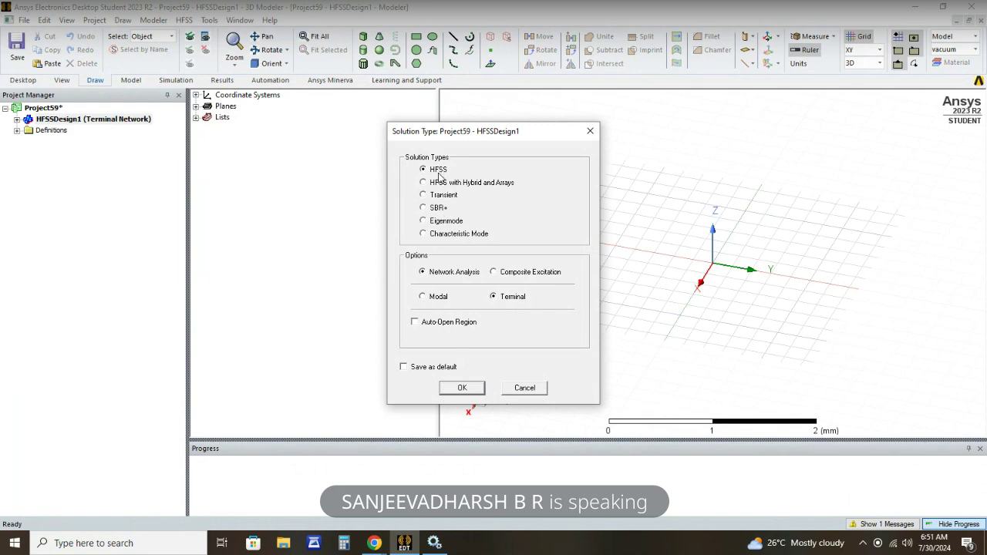
left_click(432, 297)
left_click(474, 389)
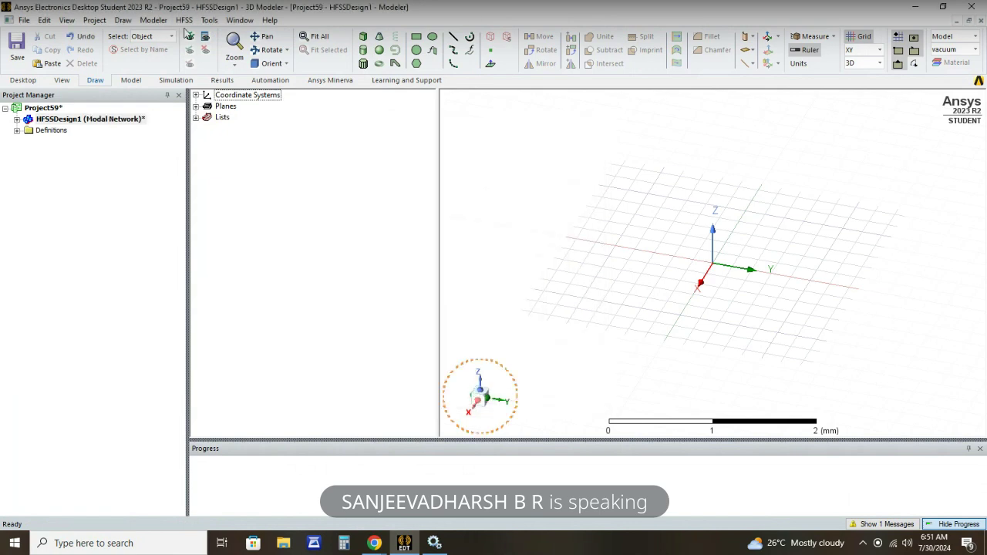
Add a local design variable dl with unit type Length and a value of 55 mm.
left_click(184, 21)
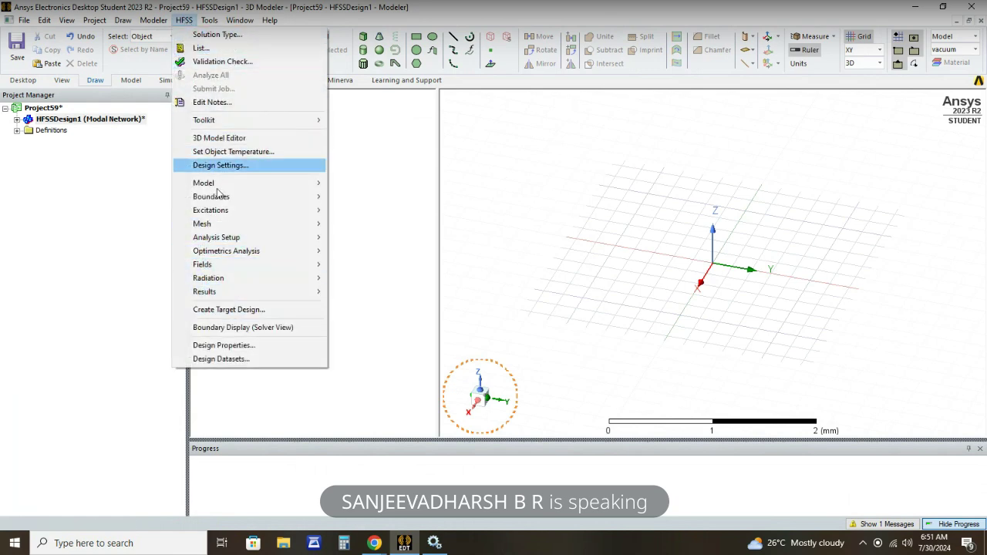
left_click(242, 346)
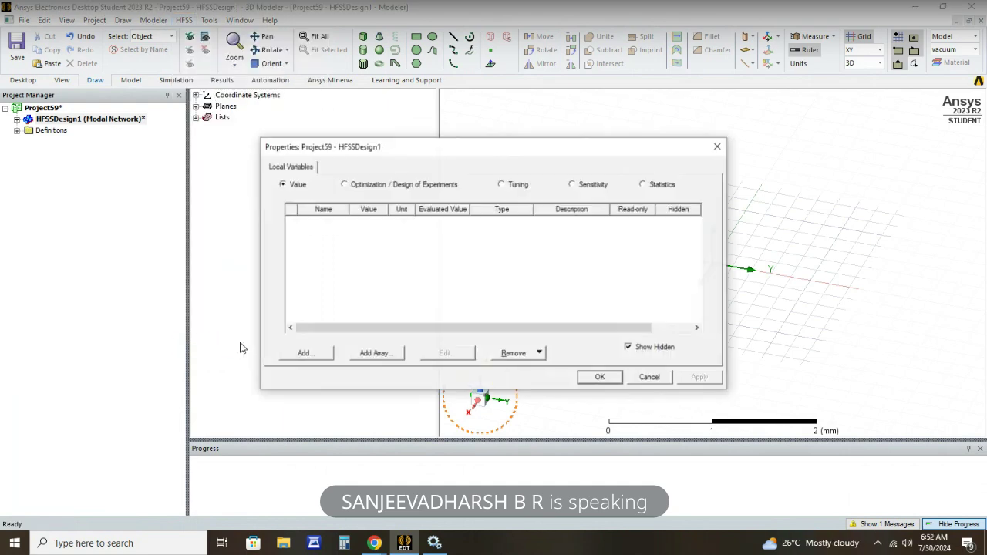
left_click(305, 354)
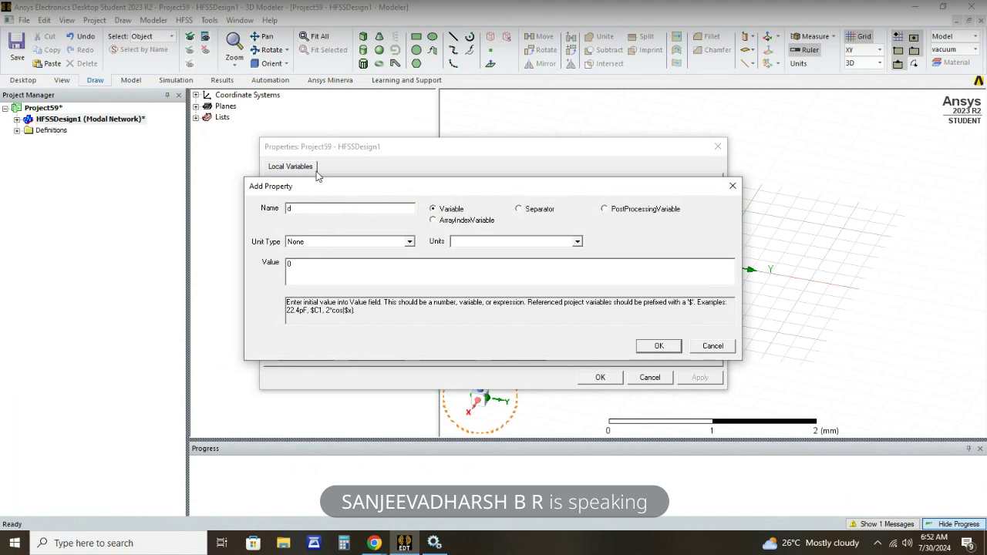
left_click(410, 242)
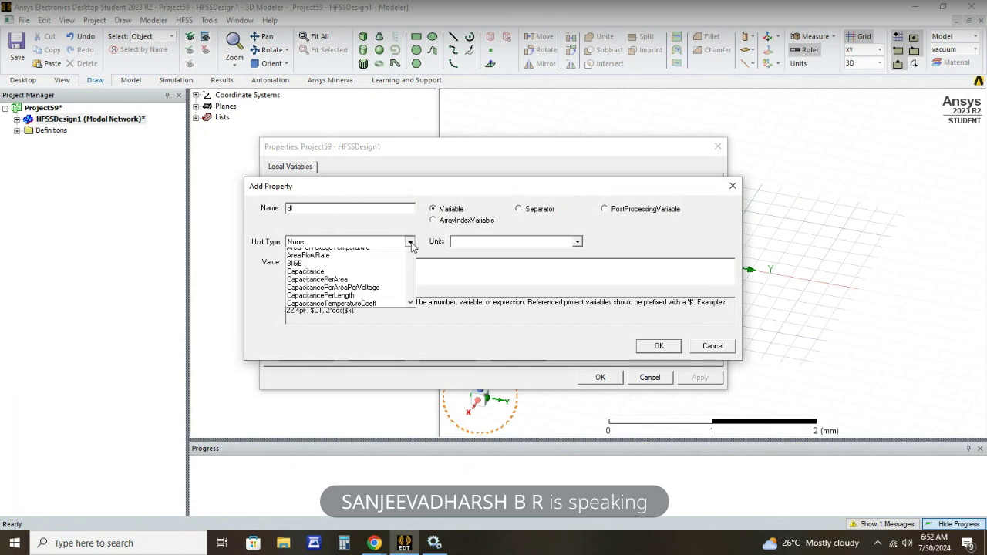
key("l")
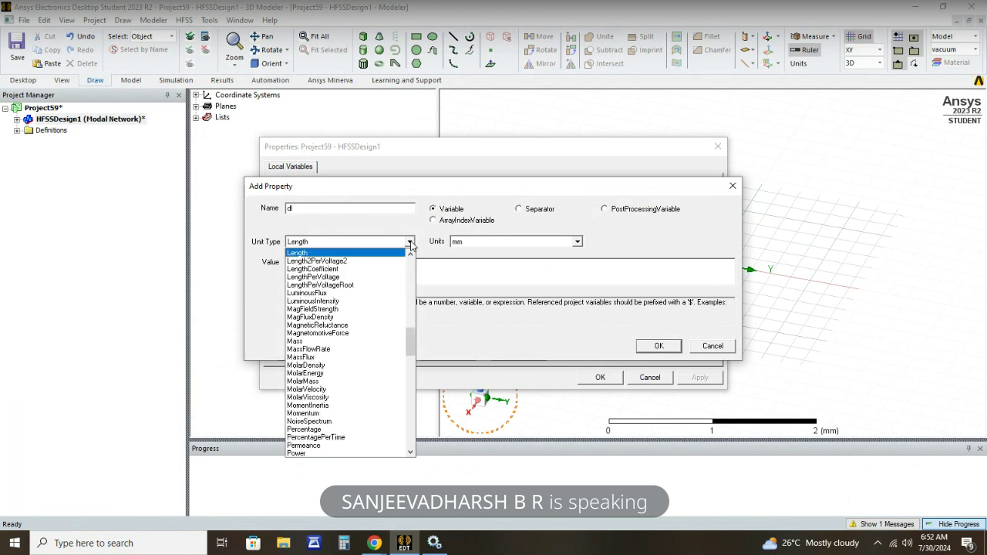
left_click(387, 253)
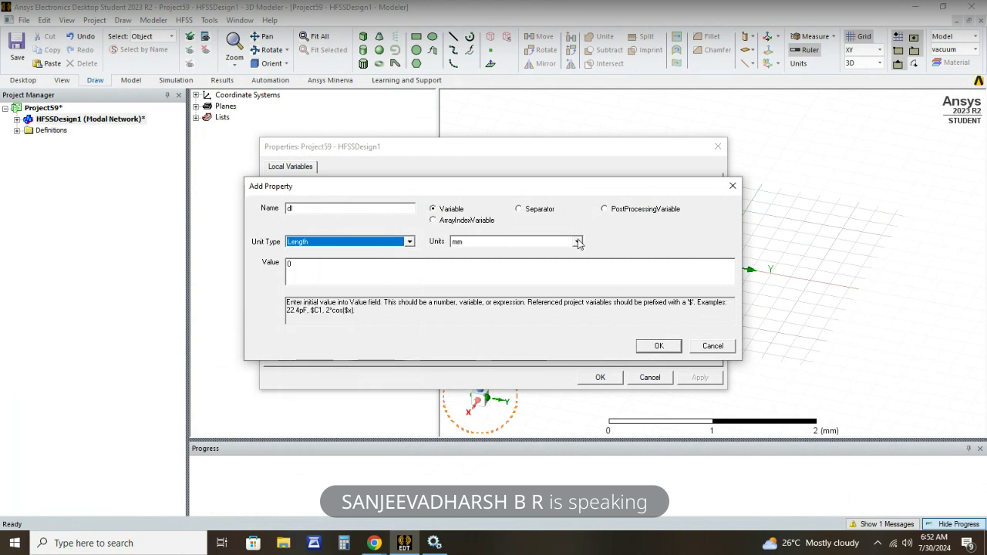
left_click(376, 269)
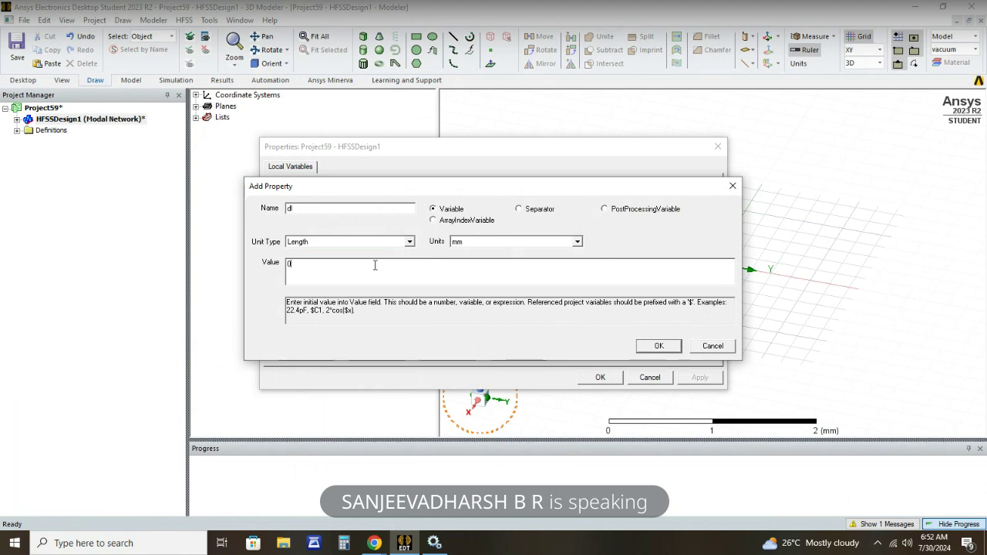
type("55.00")
left_click(657, 346)
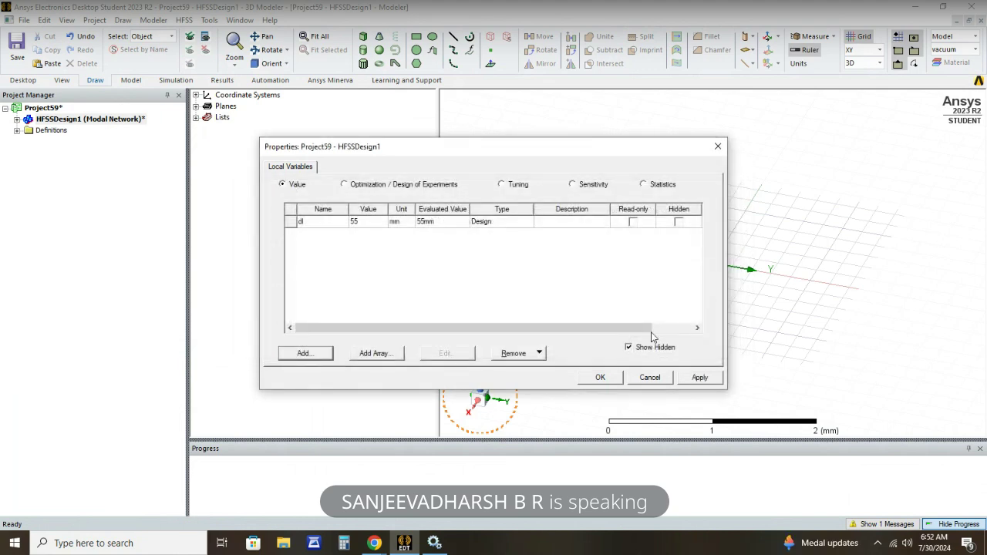
Add a local design variable gl with unit type Length and a value of 0.275 mm.
left_click(318, 354)
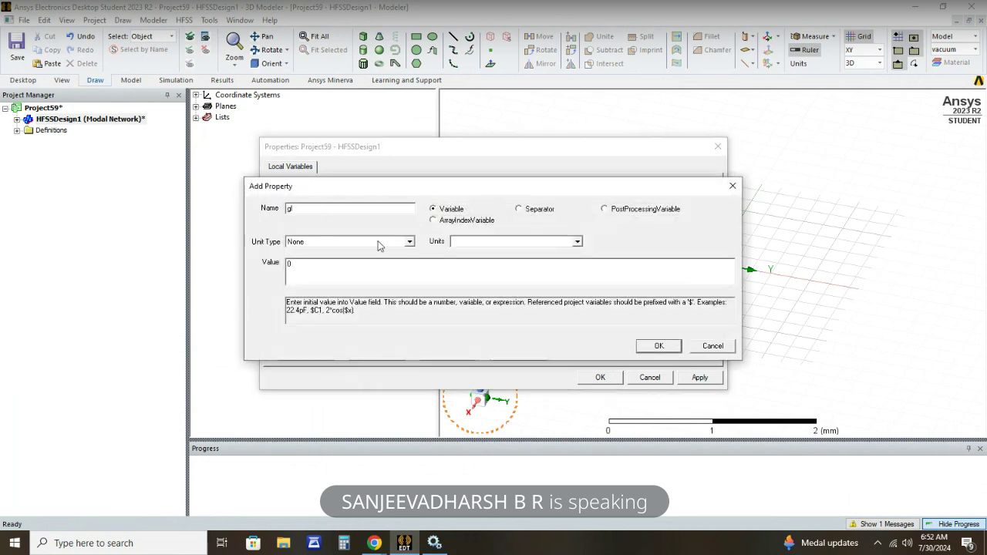
left_click(409, 242)
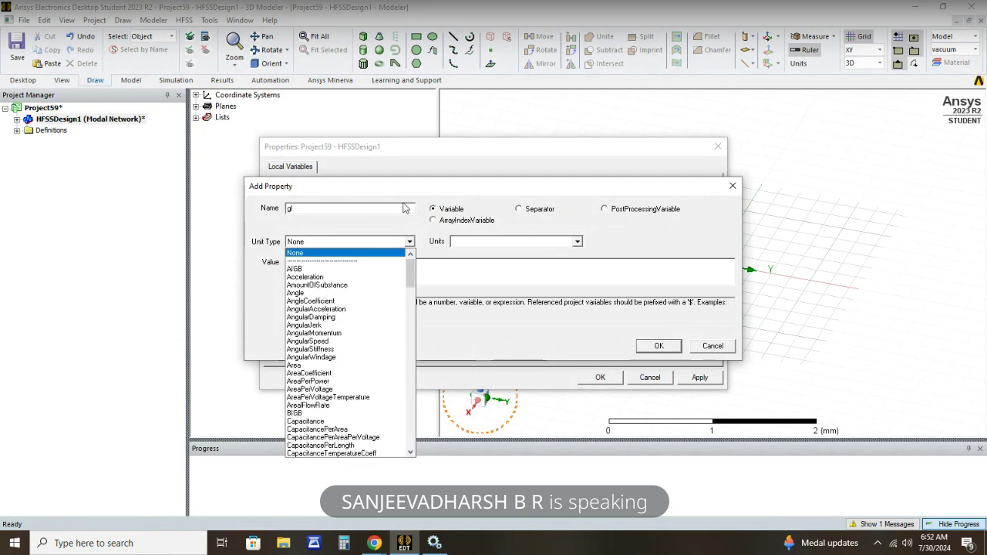
key("l")
left_click(378, 252)
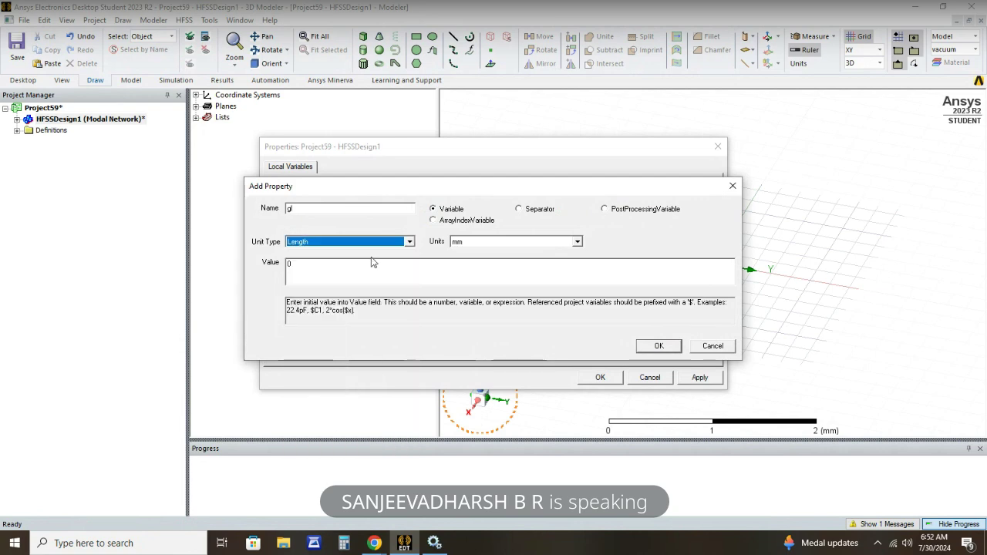
left_click(337, 266)
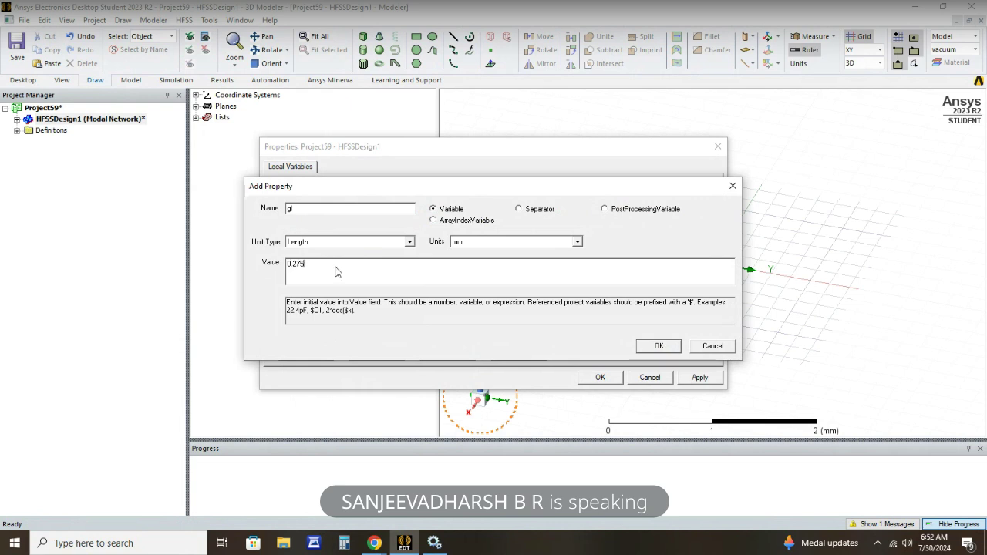
left_click(654, 349)
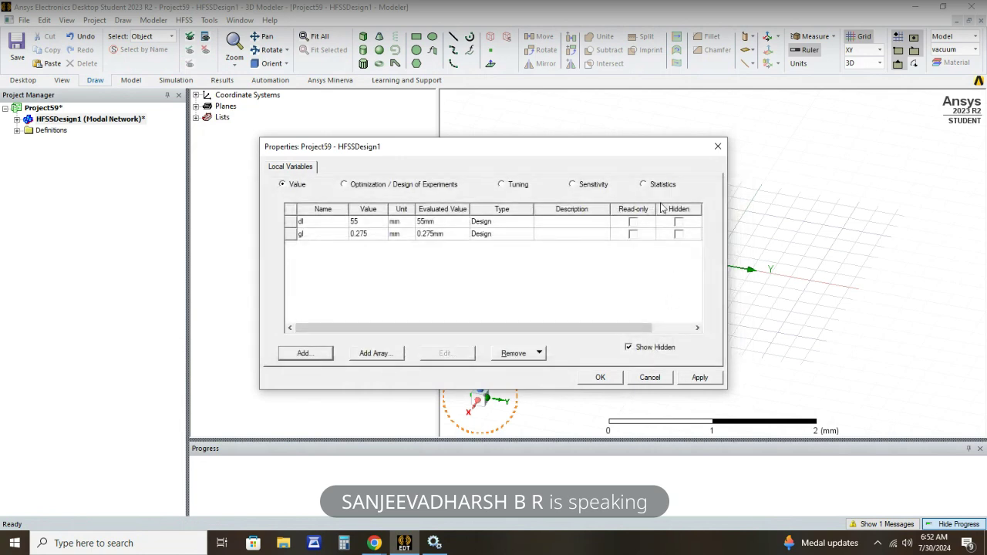
Add a local design variable dr with unit type Length and a value of 0.1154 mm.
left_click(305, 353)
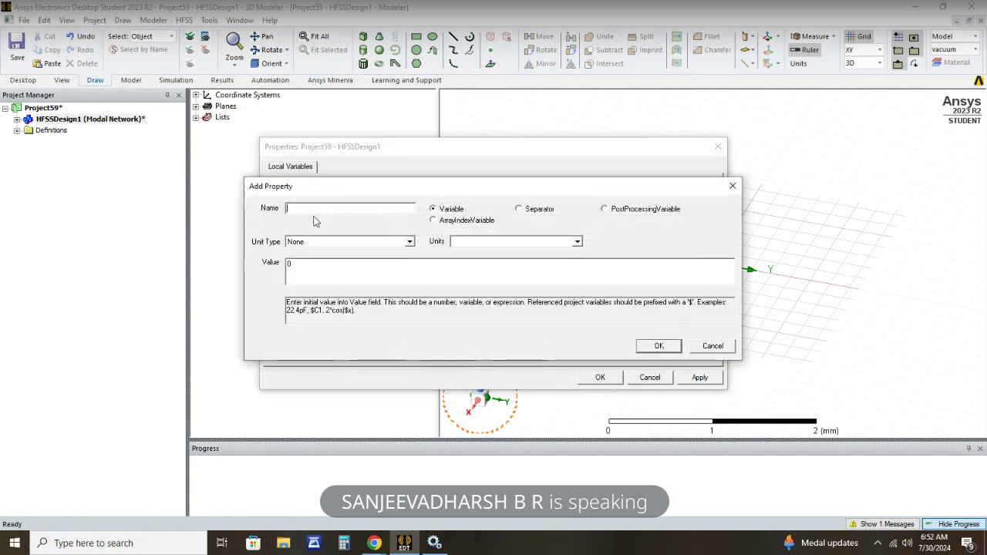
type("dr")
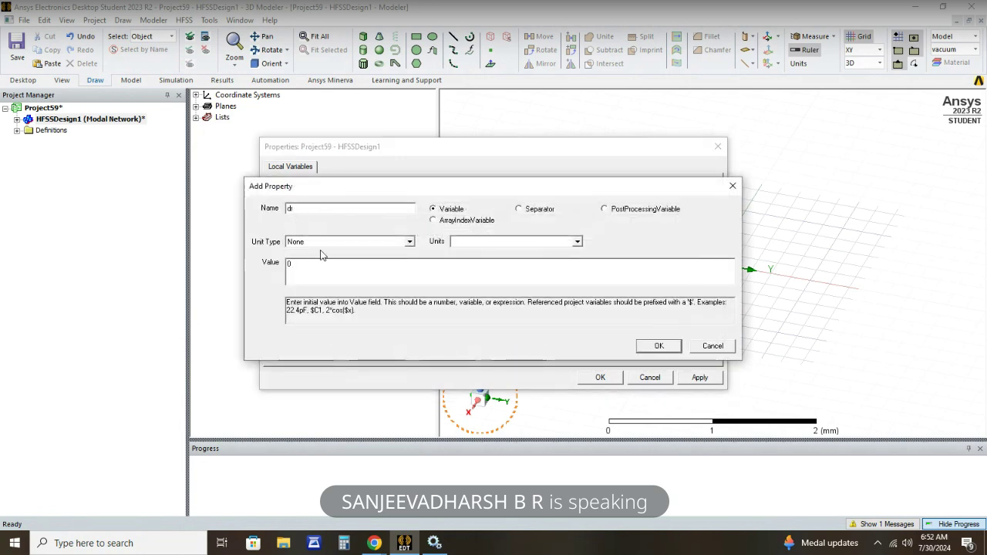
left_click(409, 241)
key("l")
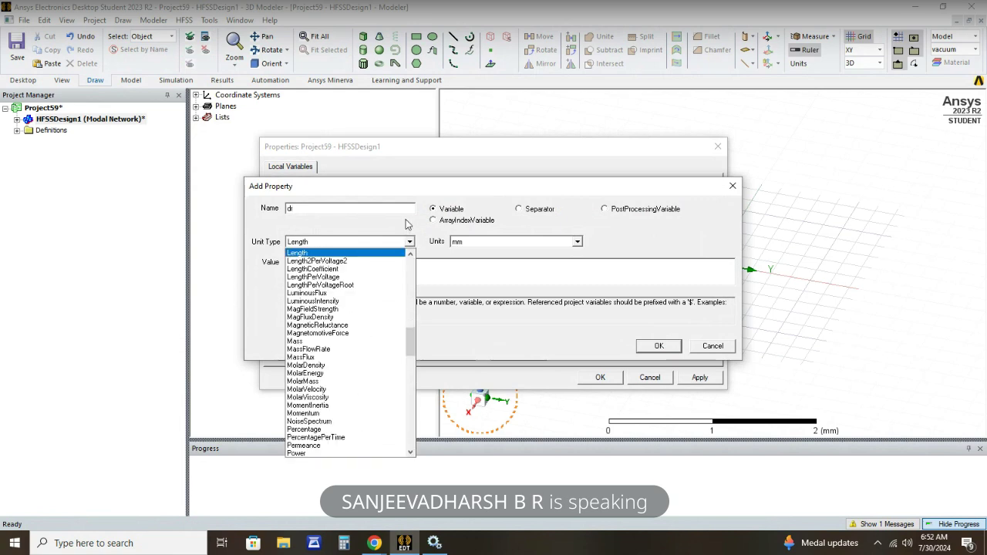
left_click(401, 254)
left_click(307, 266)
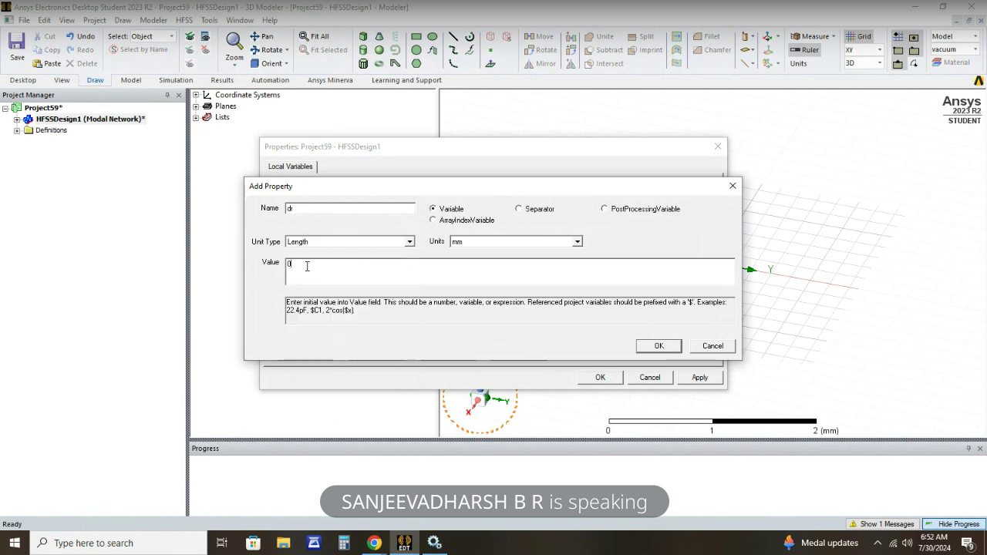
type("0")
left_click(657, 346)
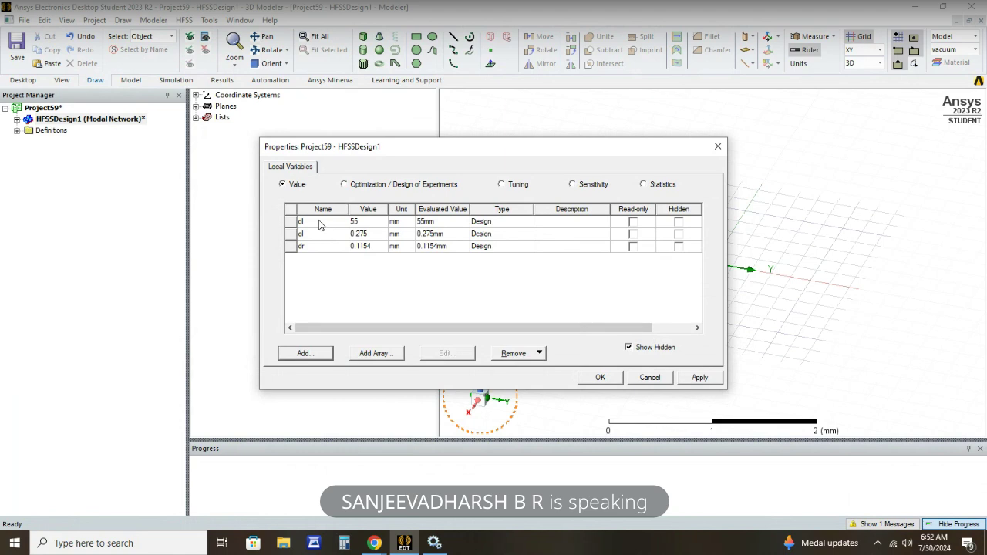
Check the dl, gl and dr entries, then apply the local variables and close the design properties.
left_click(318, 223)
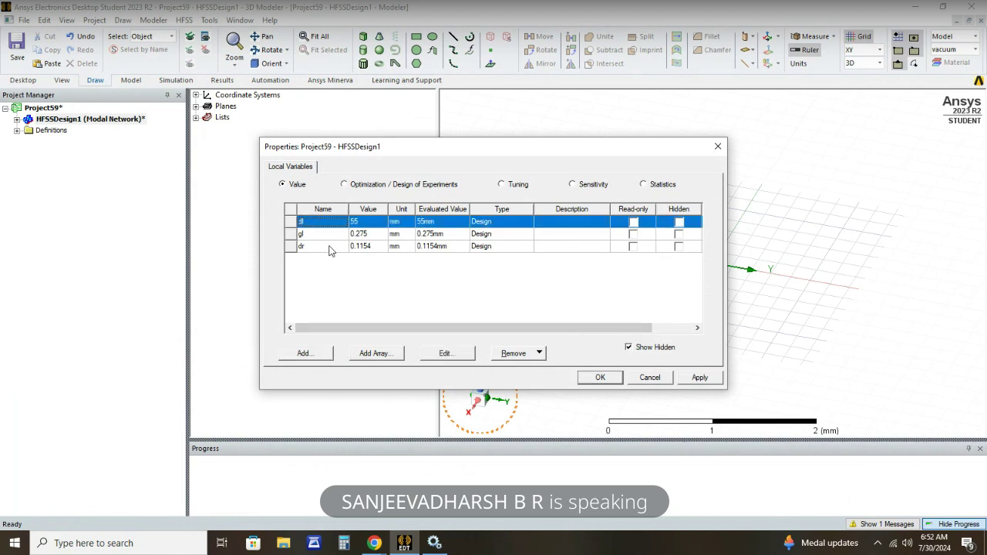
left_click(329, 234)
left_click(328, 222)
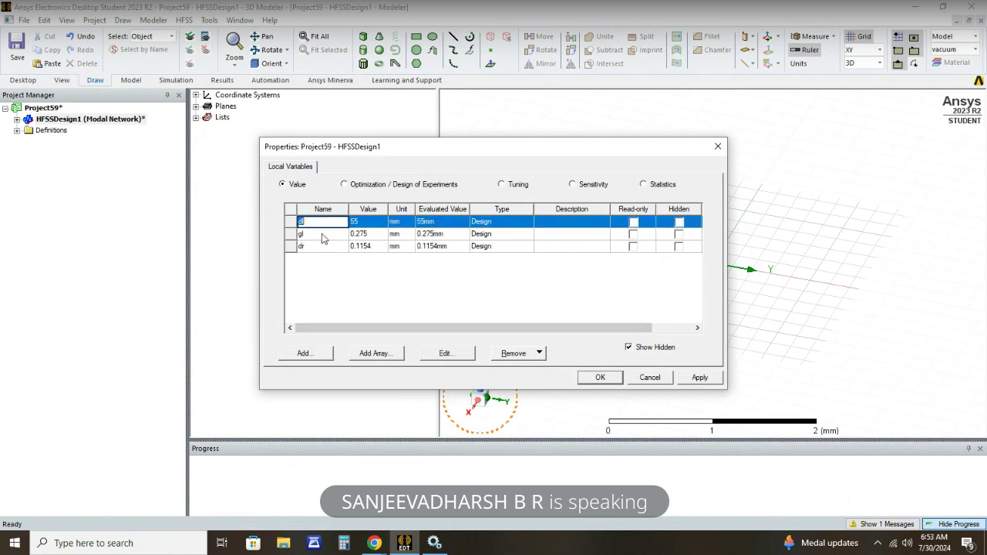
left_click(323, 235)
left_click(320, 247)
left_click(319, 278)
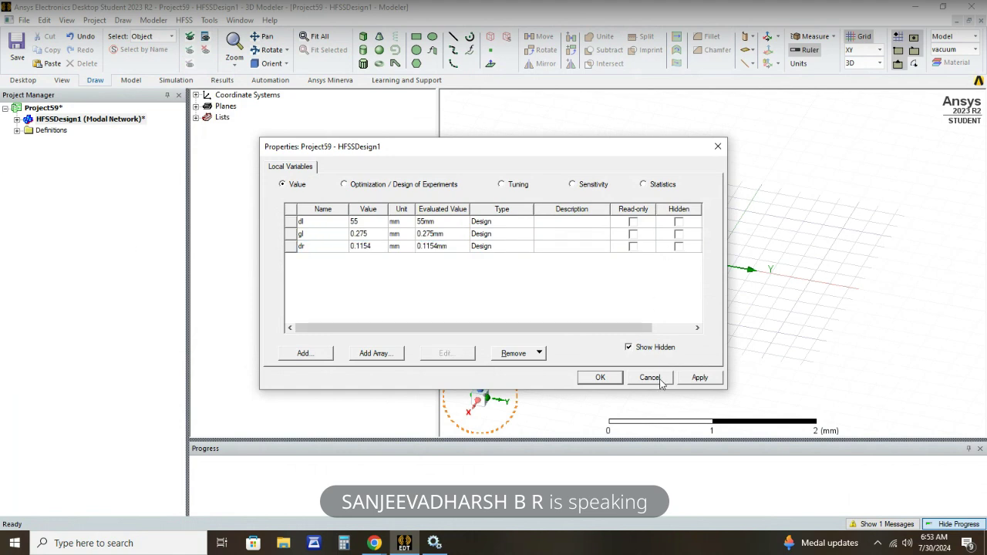
left_click(694, 378)
left_click(599, 377)
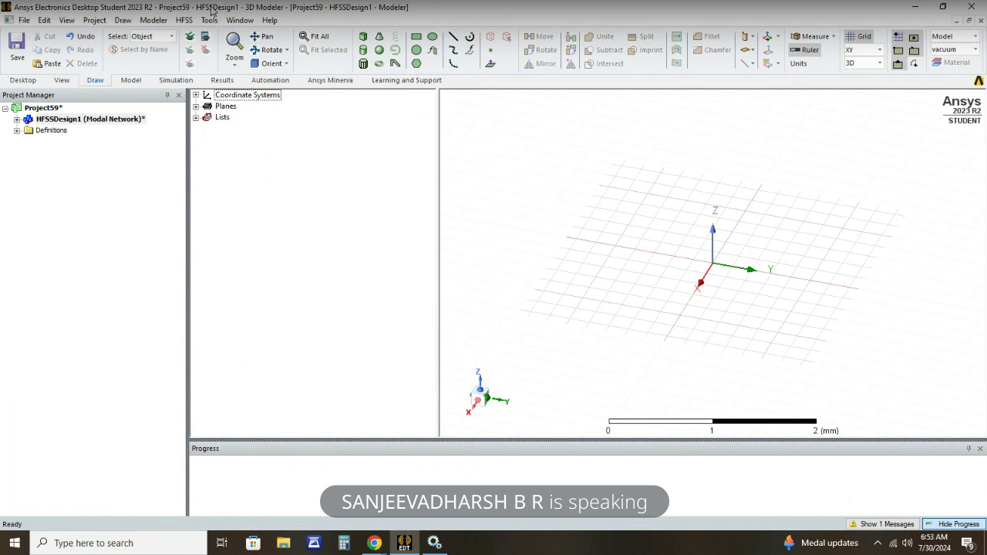
Draw a vertical cylinder centred at the origin with a radius of about 0.45 mm and a height of about 1.4 mm.
left_click(362, 54)
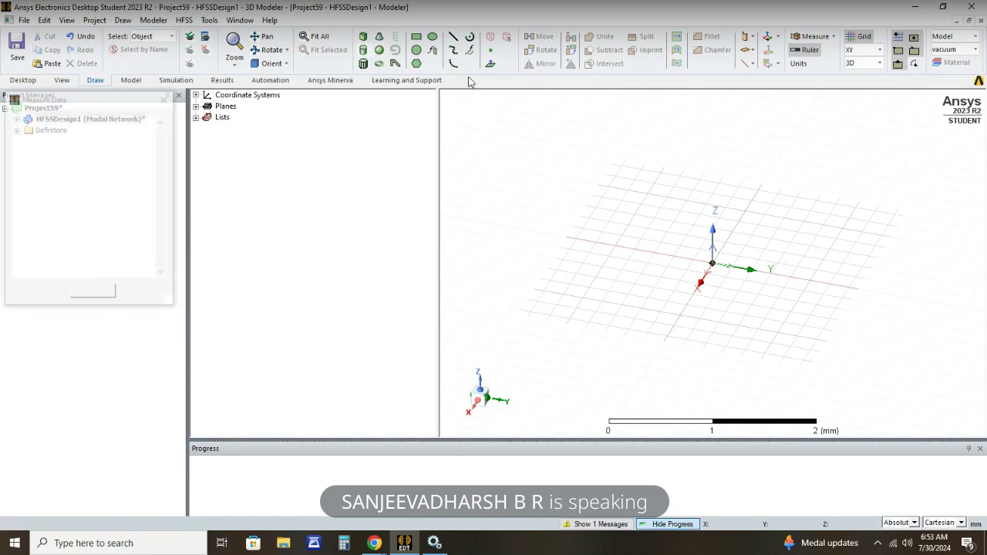
left_click(712, 265)
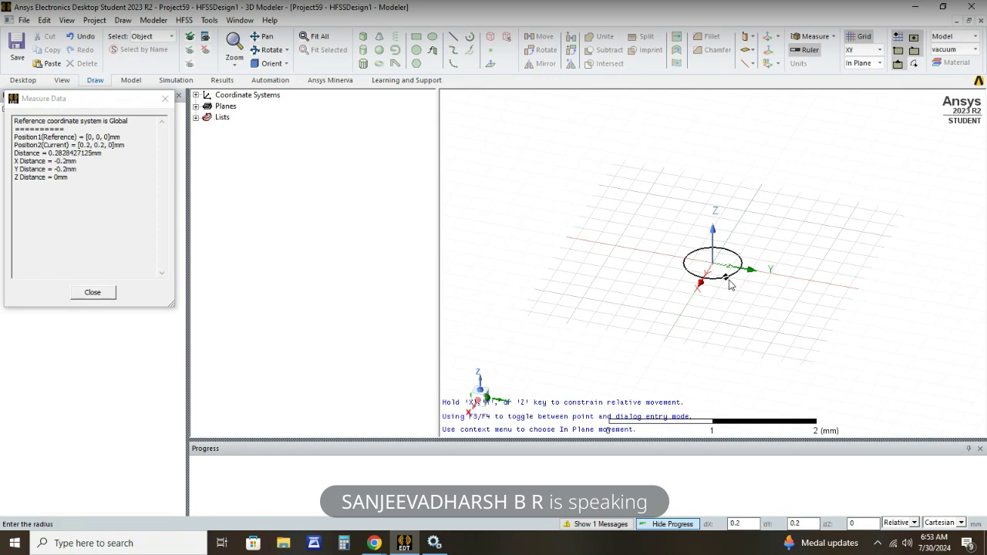
left_click(742, 287)
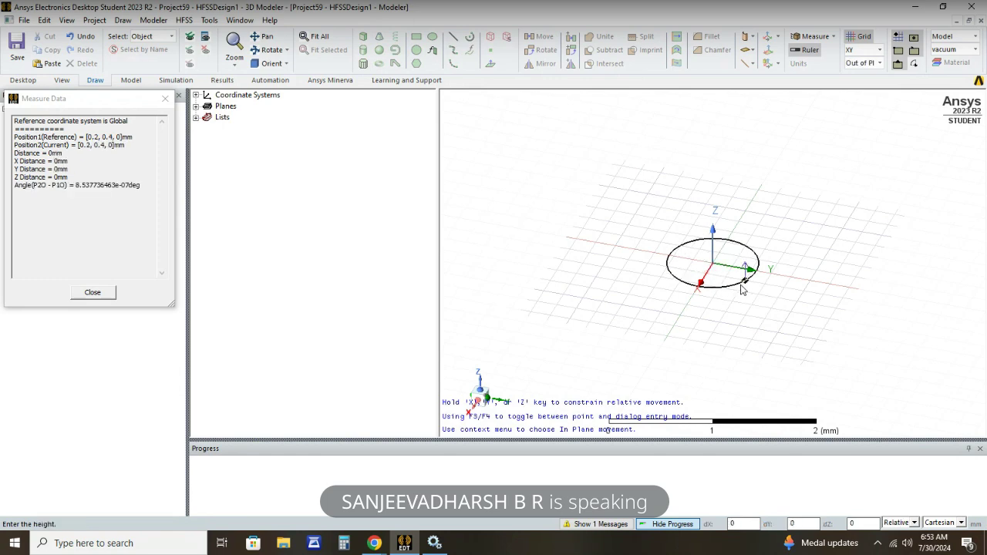
left_click(715, 207)
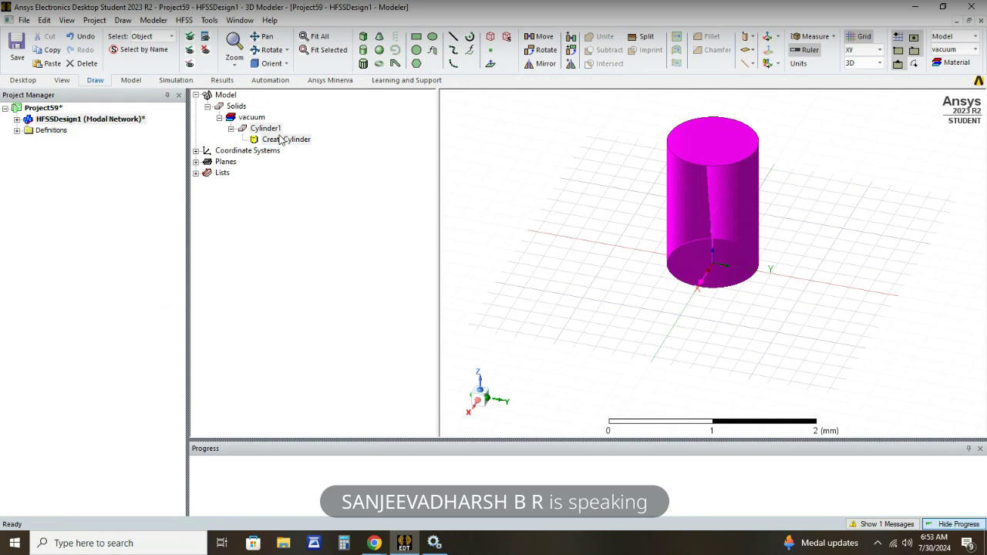
Rename the new cylinder as Dipole in its attributes.
left_click(289, 140)
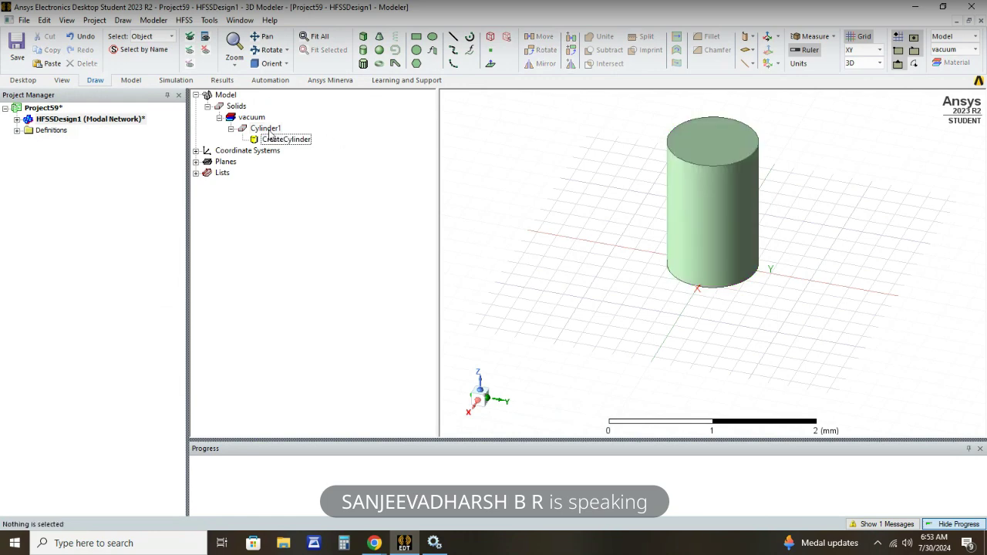
left_click(265, 128)
double_click(270, 131)
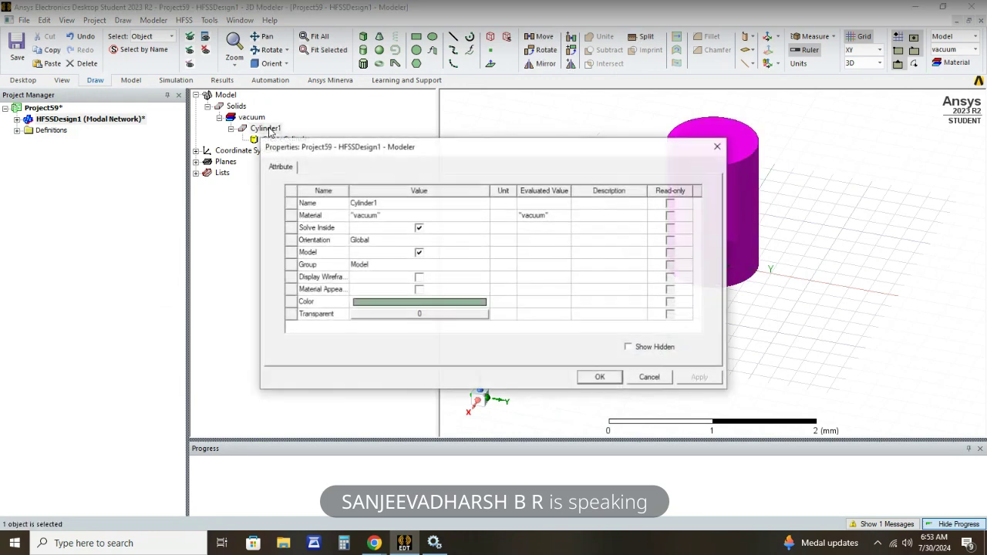
left_click(433, 205)
key("BackSpace")
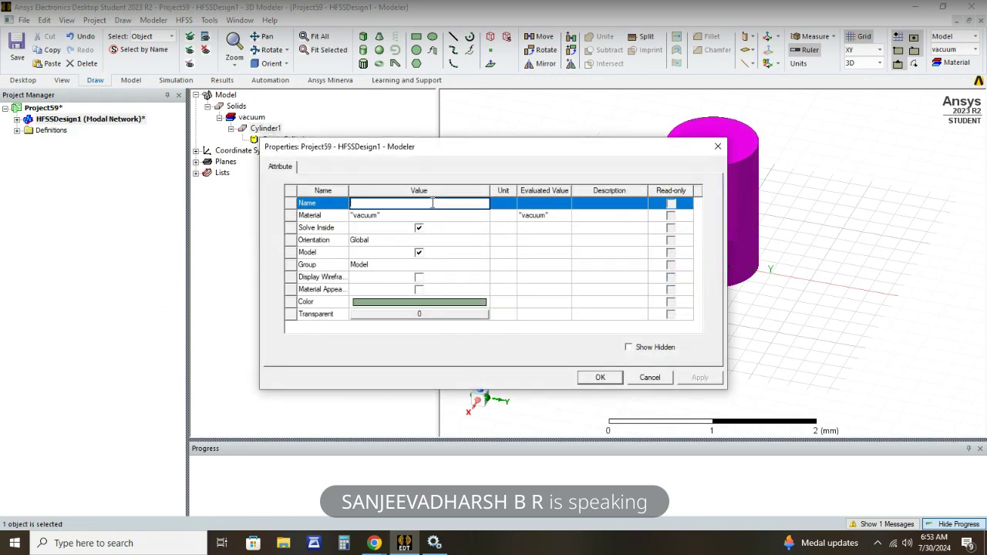
type("Dipole")
Assign the pec material from the material library to the Dipole cylinder and apply the attribute changes.
left_click(430, 217)
left_click(431, 216)
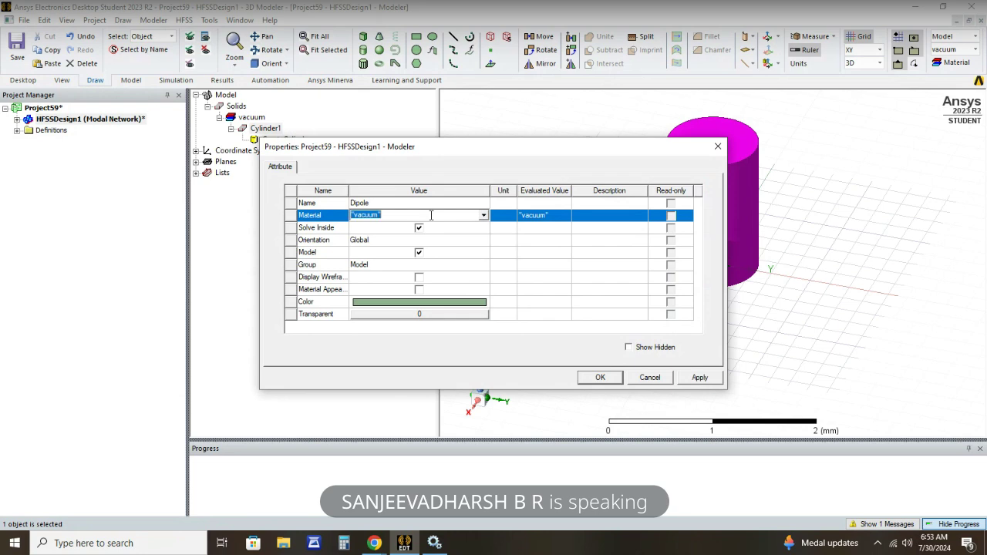
left_click(483, 215)
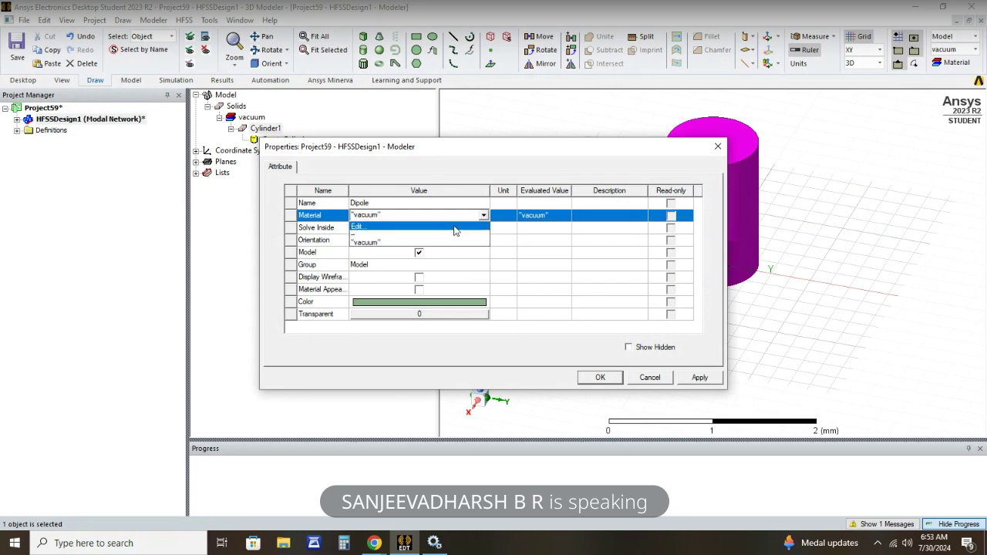
left_click(454, 226)
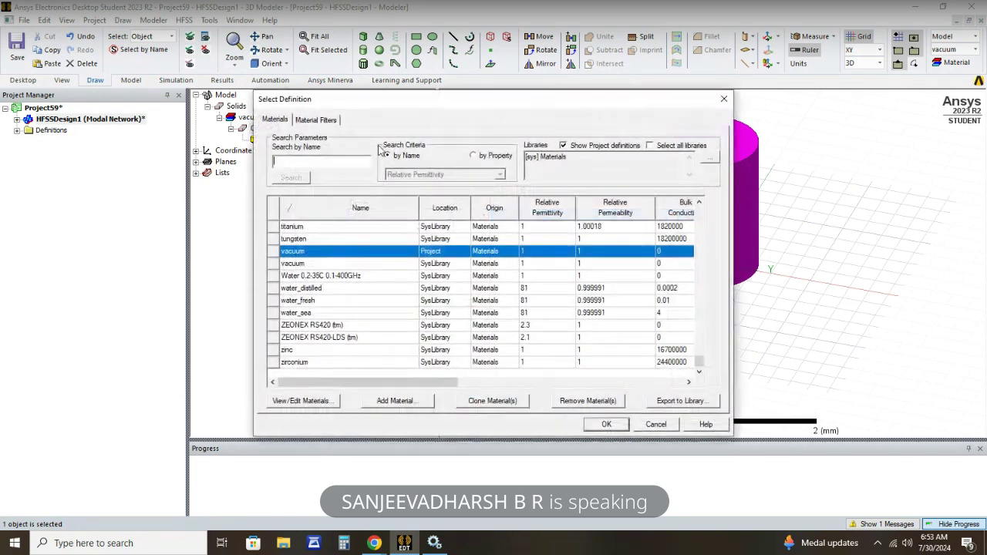
type("pec")
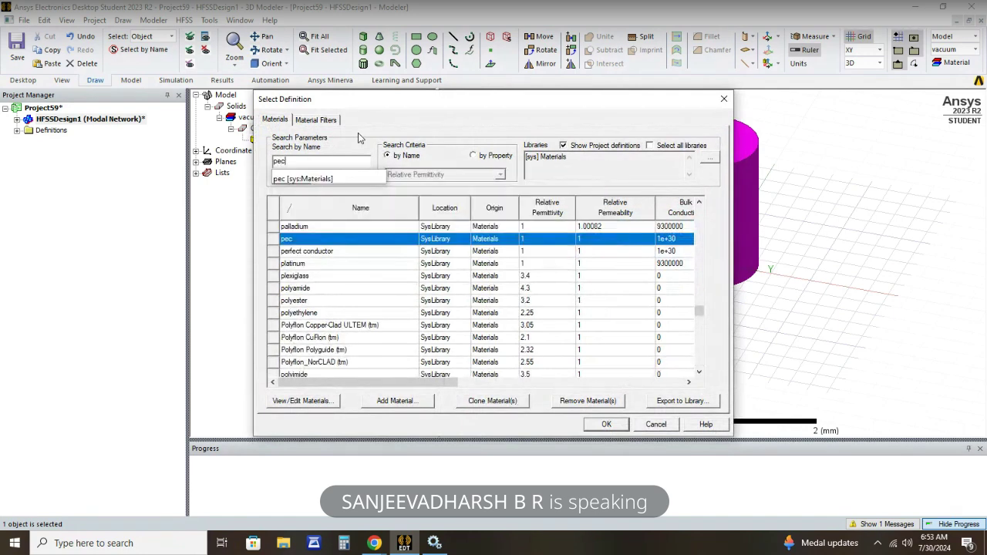
double_click(333, 239)
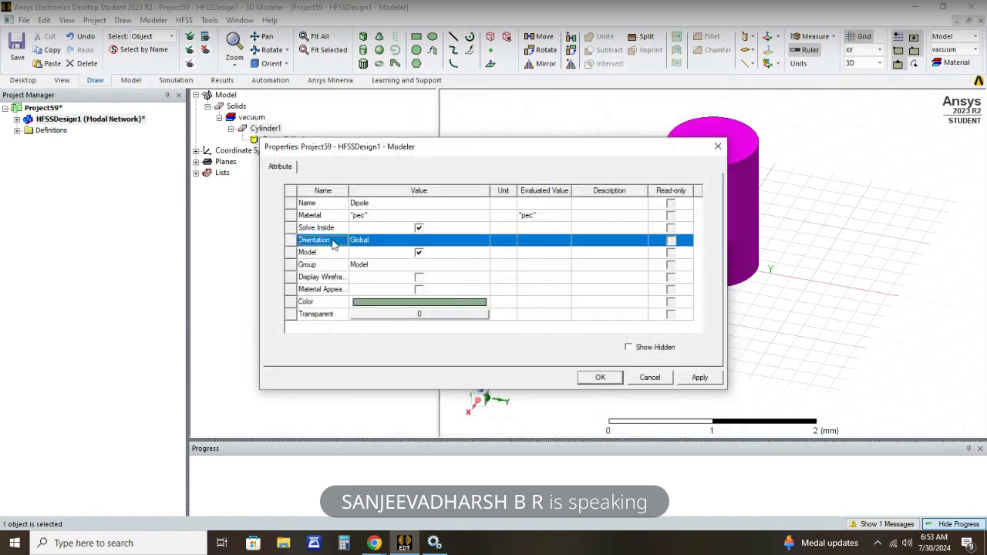
left_click(421, 216)
left_click(429, 216)
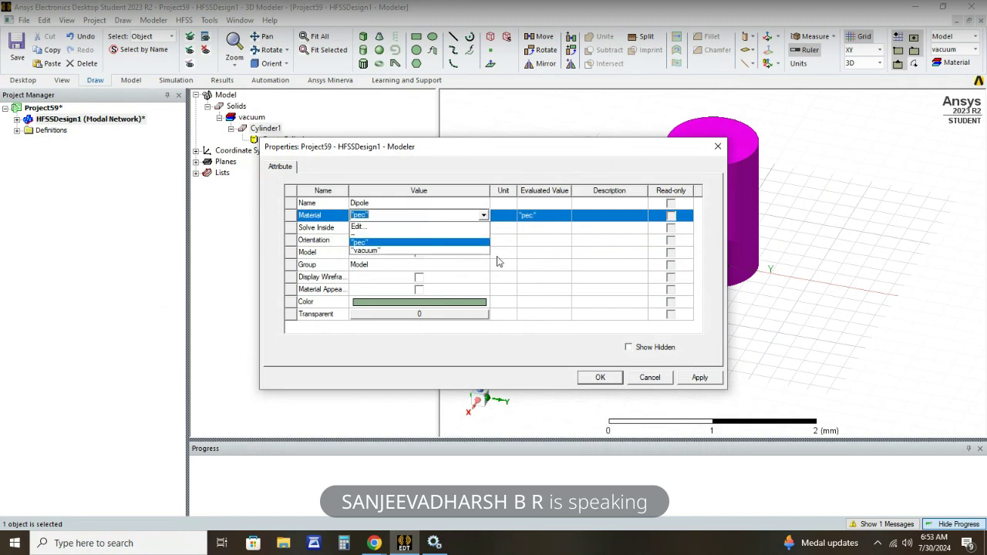
left_click(435, 245)
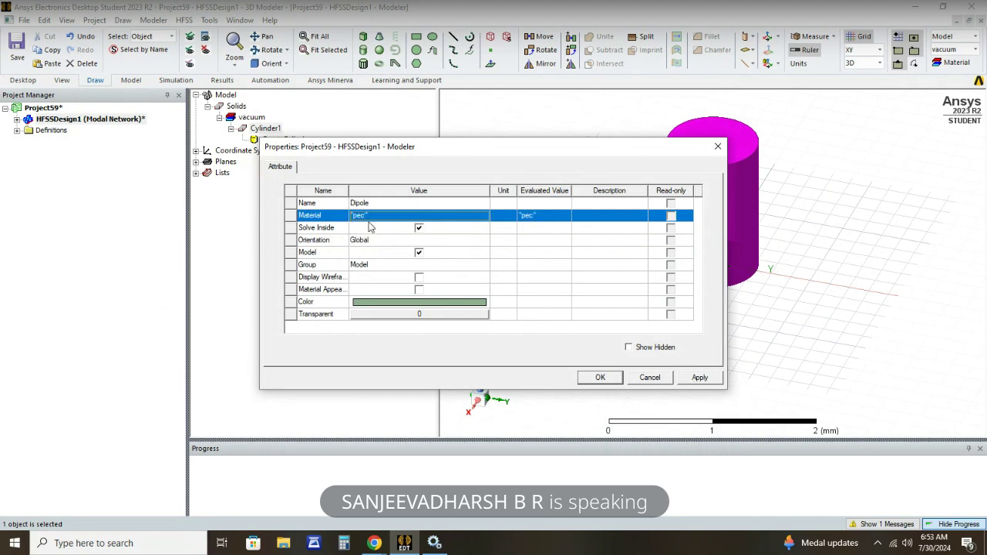
left_click(695, 377)
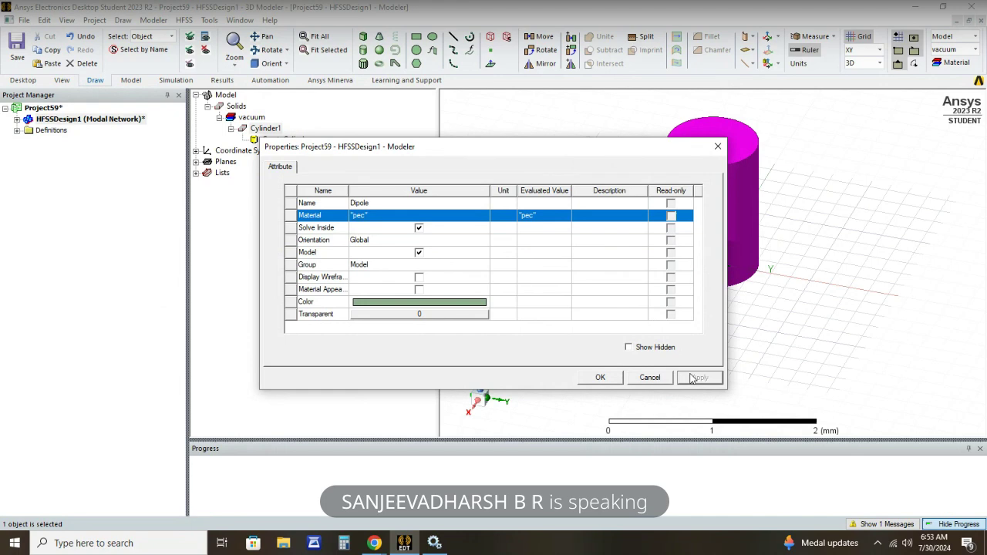
left_click(604, 376)
Set the Dipole cylinder's center position to 0,0,-dl/2 in its creation properties.
left_click(297, 143)
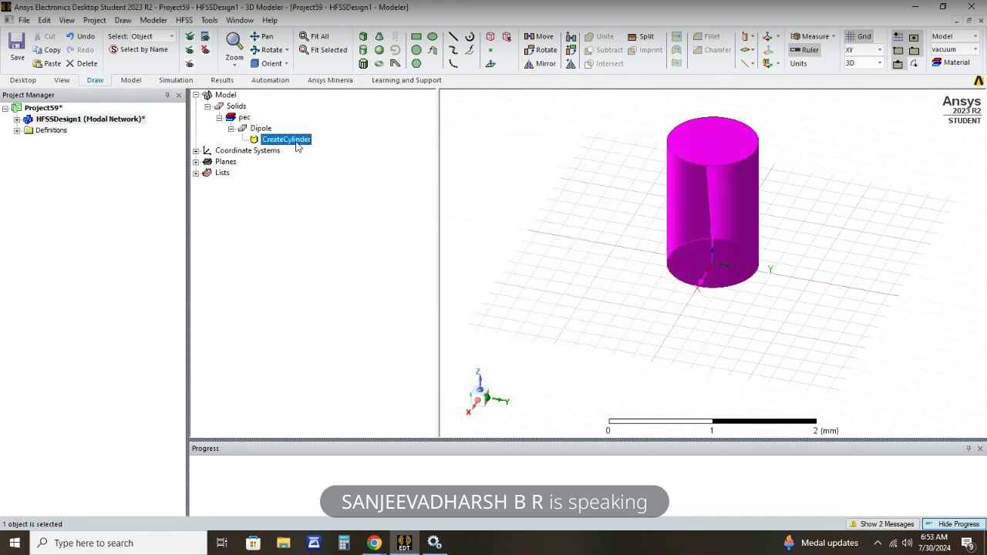
double_click(297, 143)
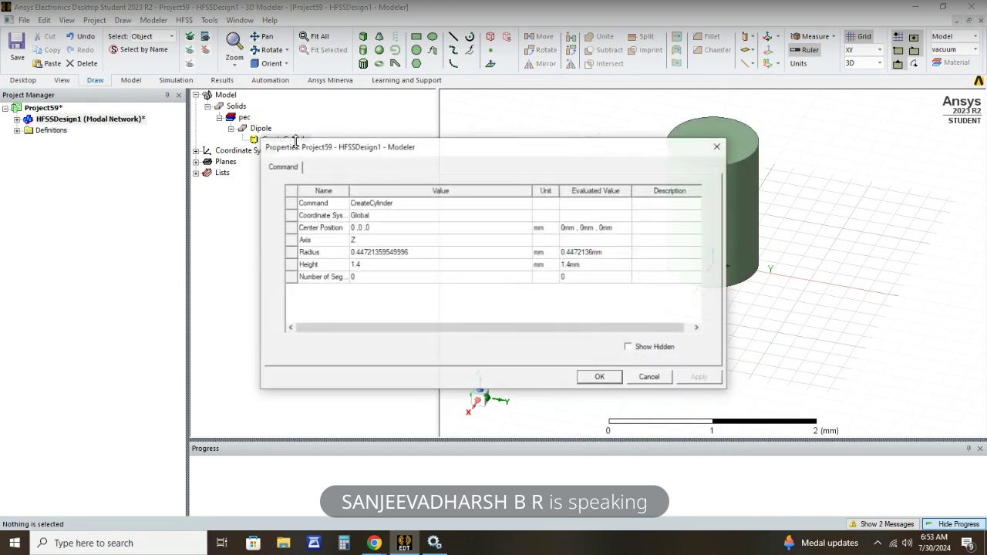
left_click(398, 229)
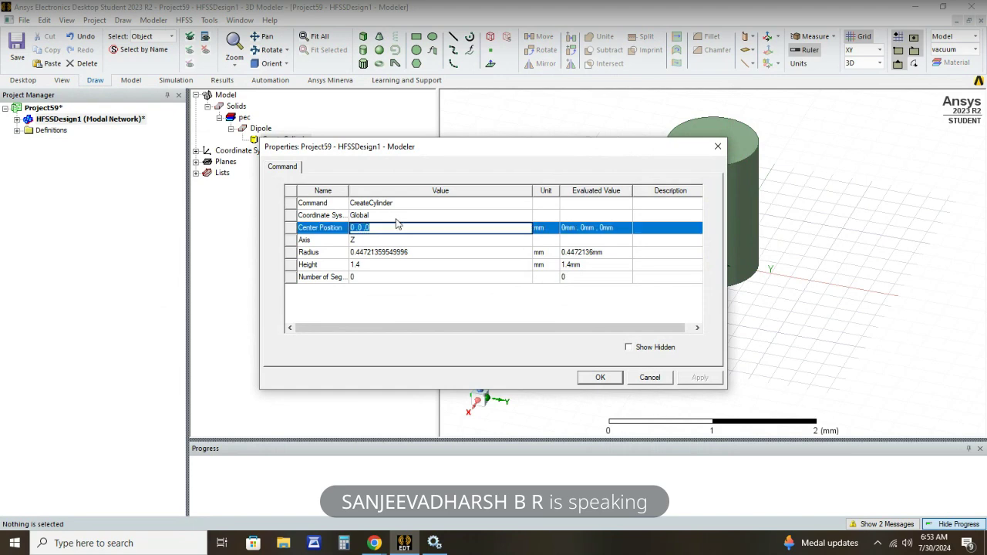
key("BackSpace")
type("0,0,-d")
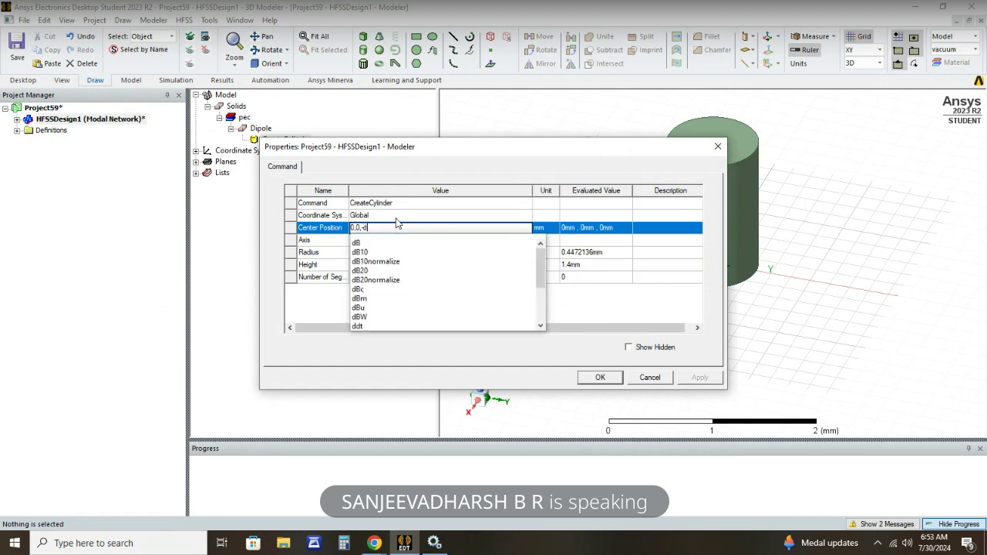
type("l/2")
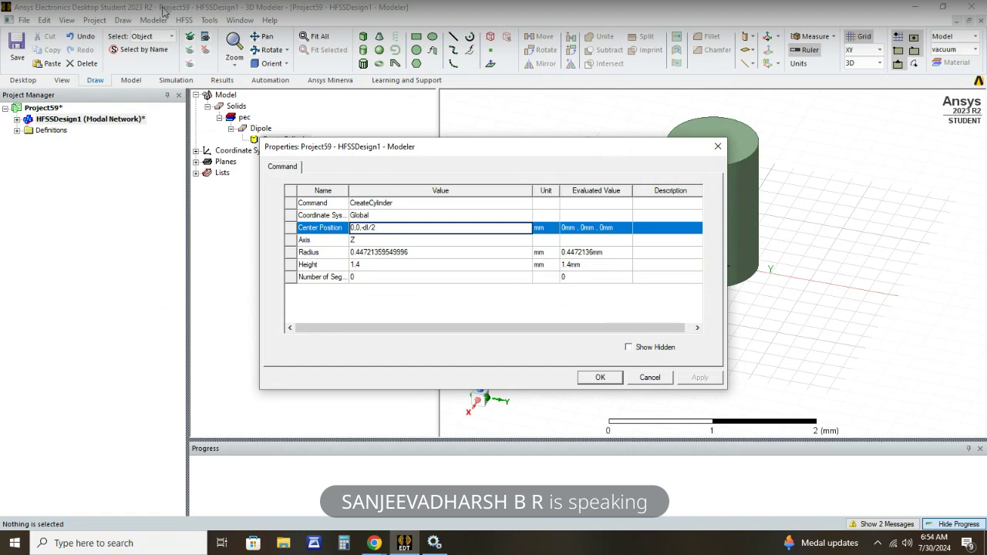
left_click(383, 300)
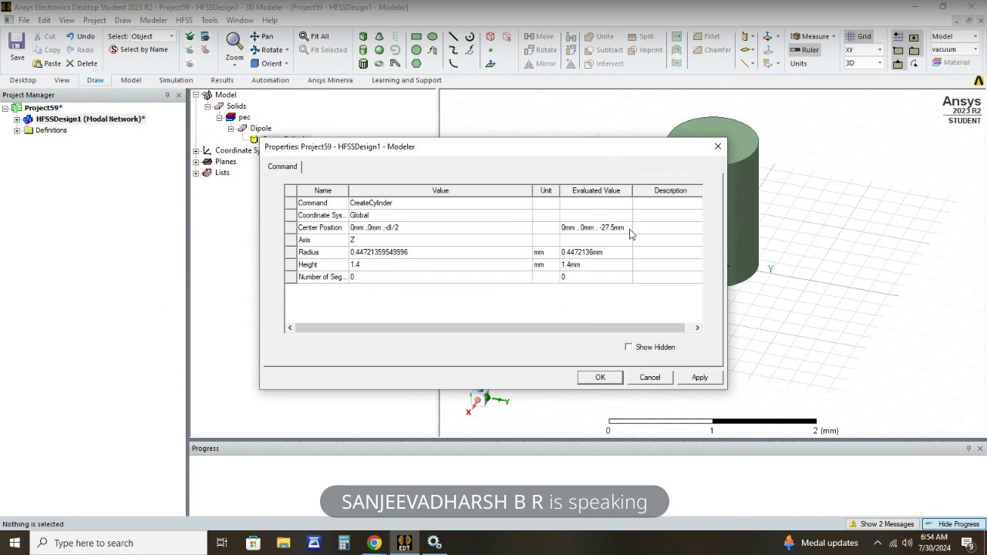
Set the Dipole cylinder's radius to dr and its height to dl, then apply the creation properties.
left_click(436, 252)
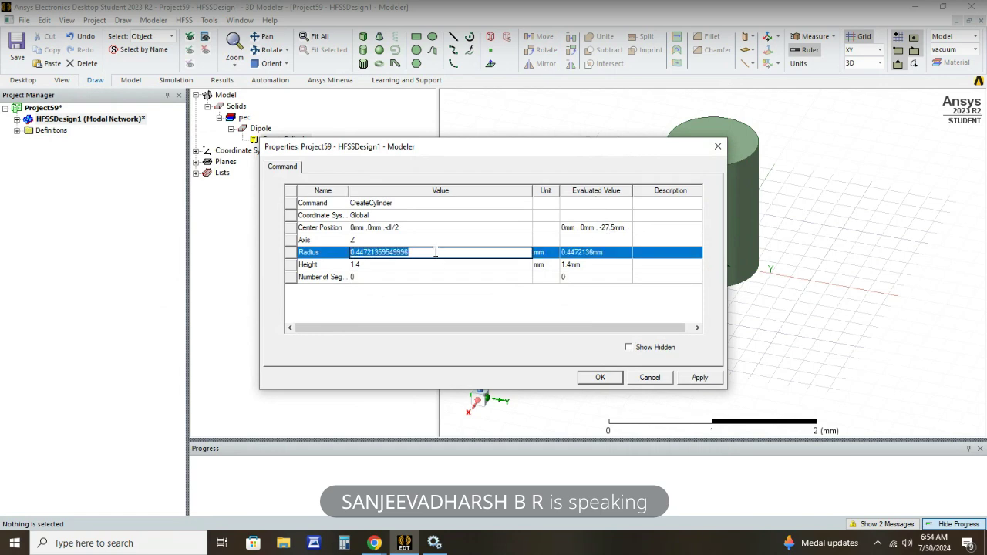
key("BackSpace")
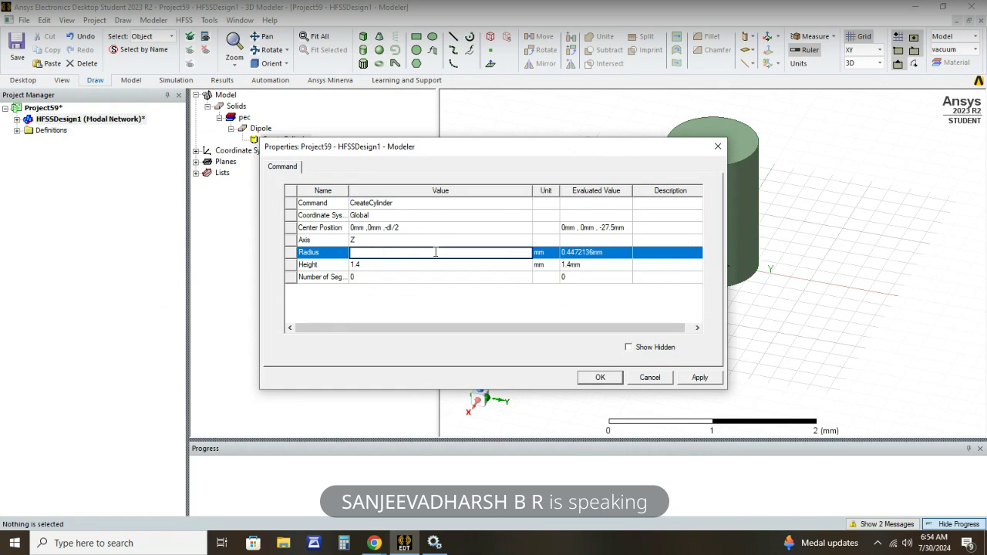
type("dr")
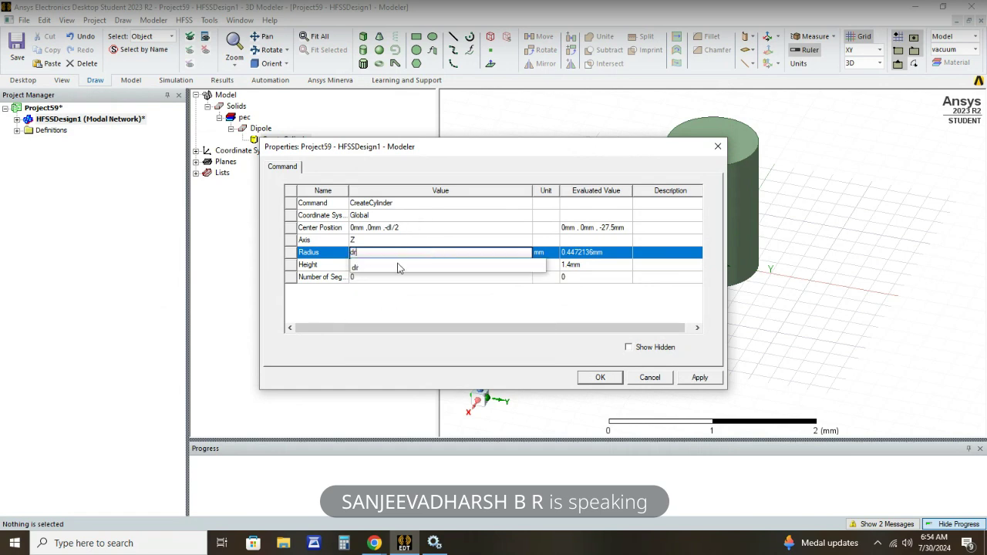
left_click(383, 312)
left_click(375, 265)
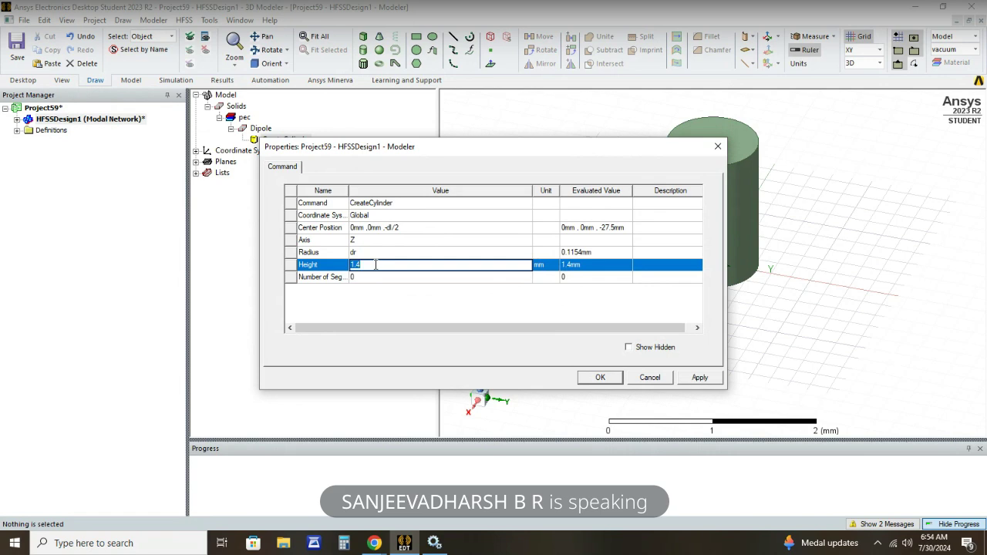
type("dl")
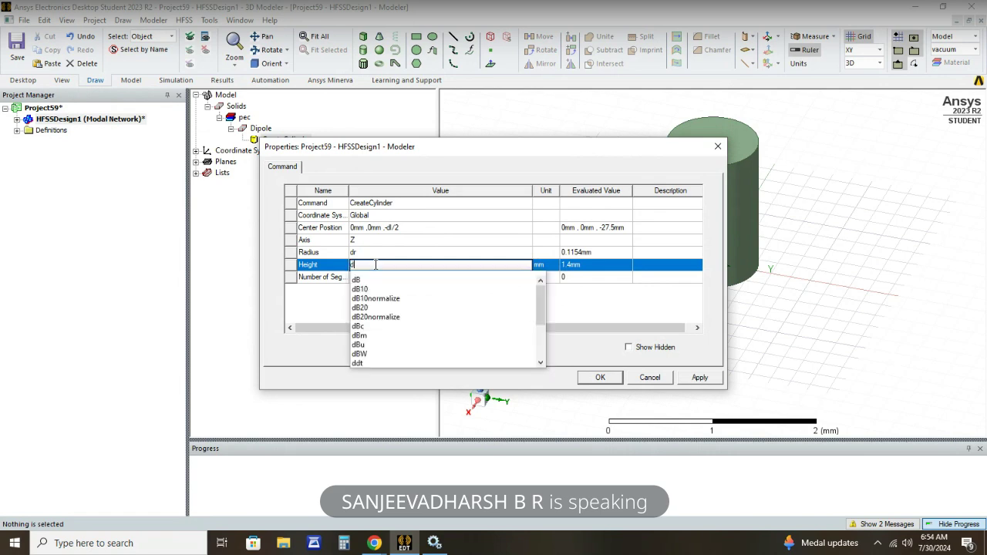
left_click(370, 310)
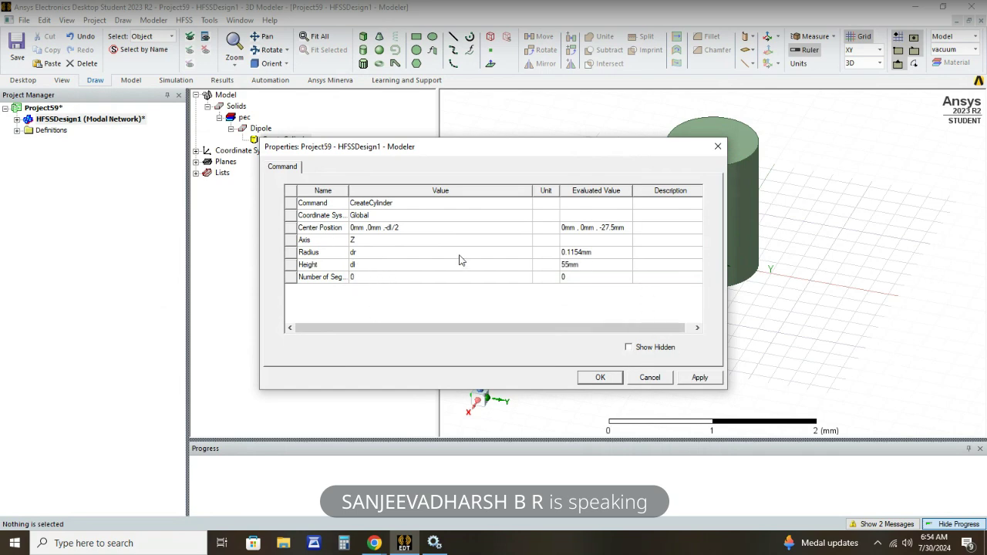
left_click(699, 378)
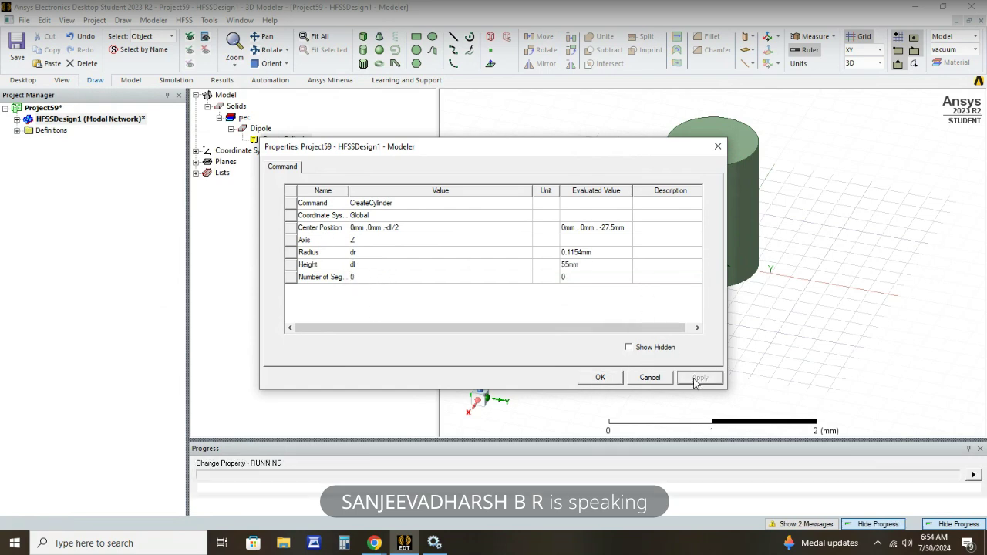
left_click(600, 377)
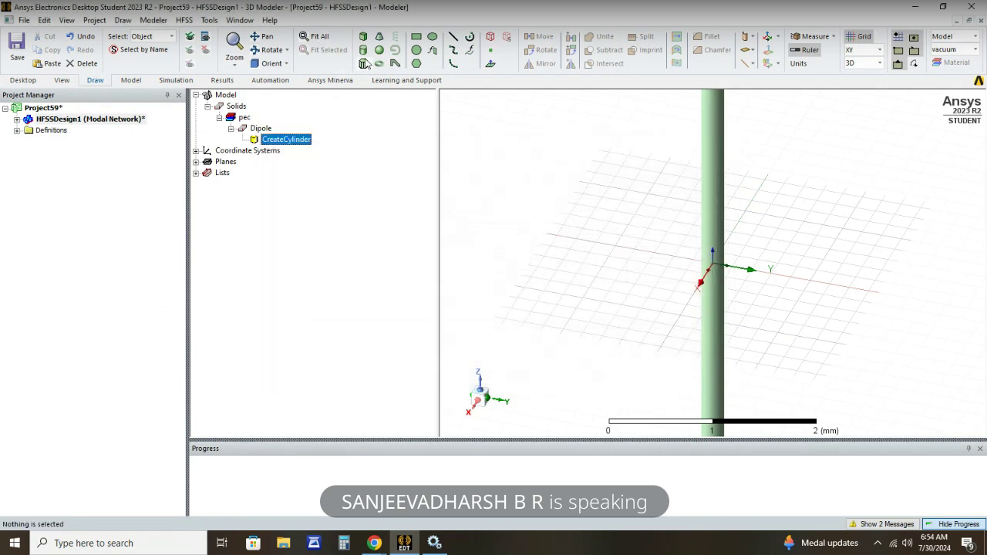
Duplicate the Dipole cylinder in place by copying and pasting it.
left_click(319, 37)
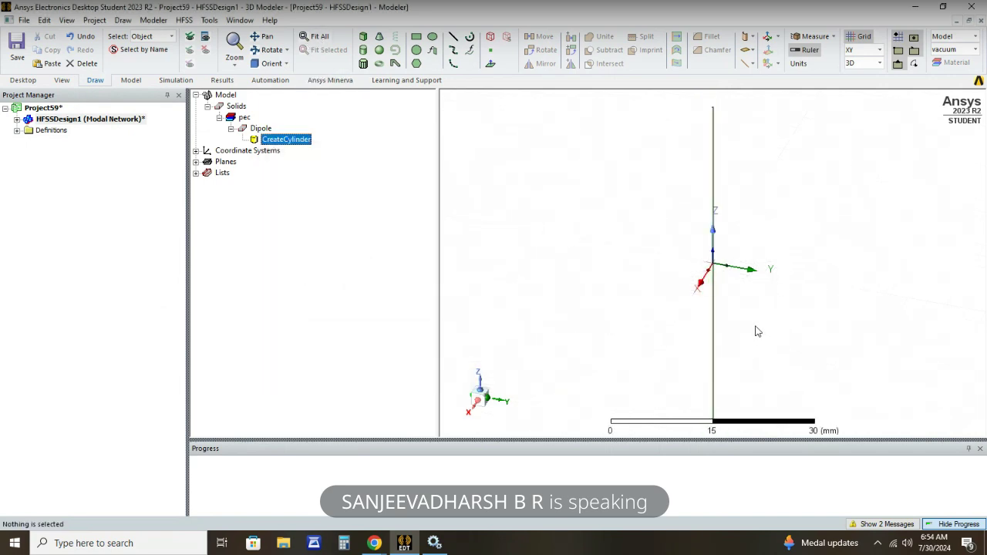
scroll(739, 325, "down", 2)
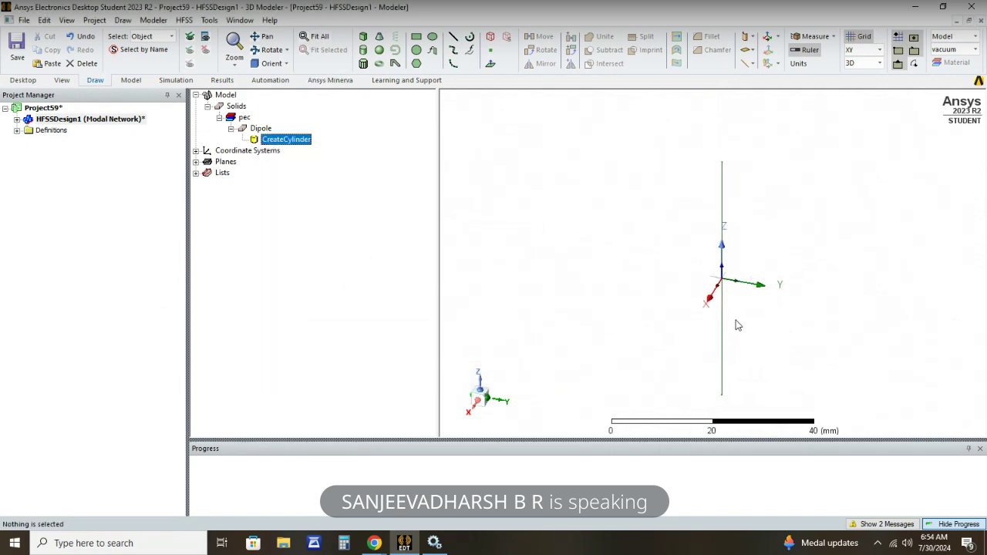
left_click(261, 129)
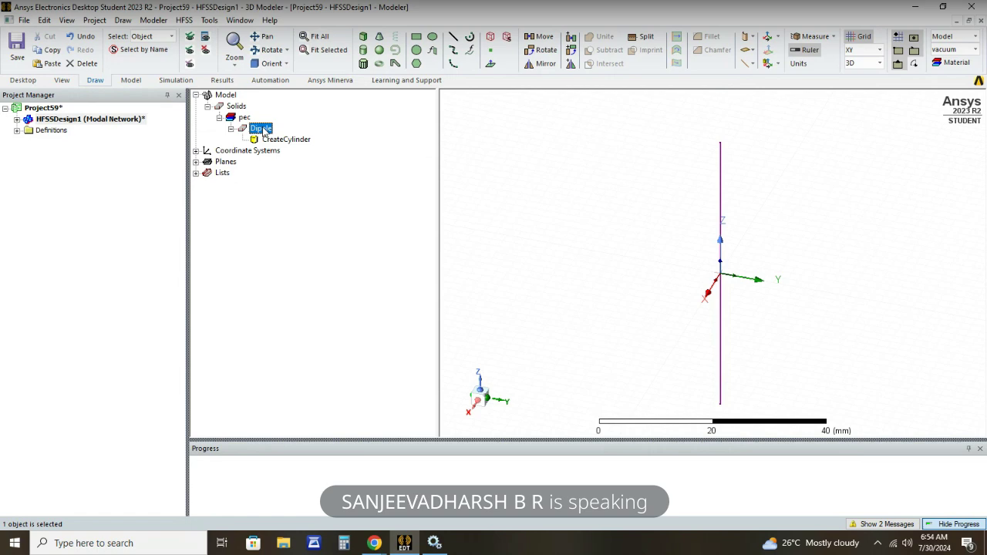
left_click(366, 142)
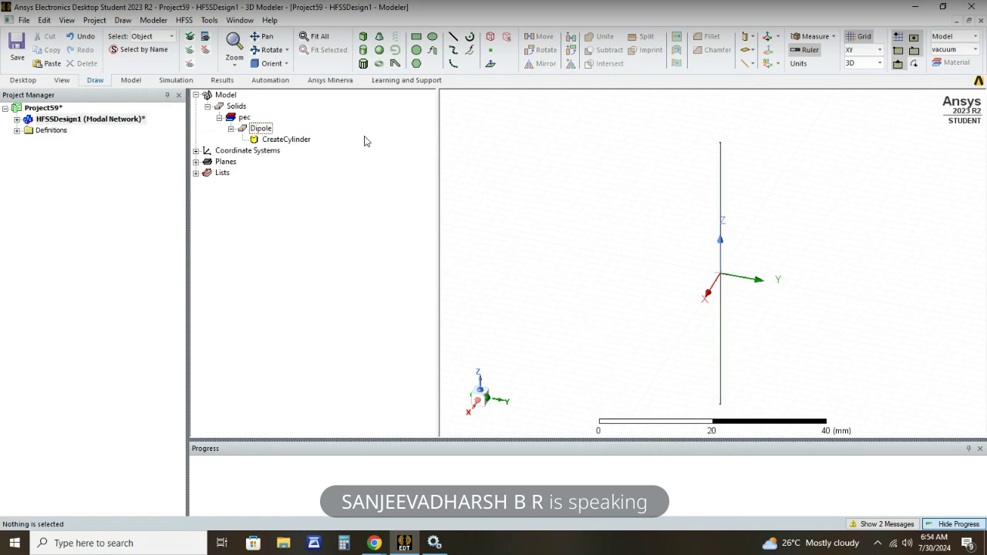
key("ctrl+v")
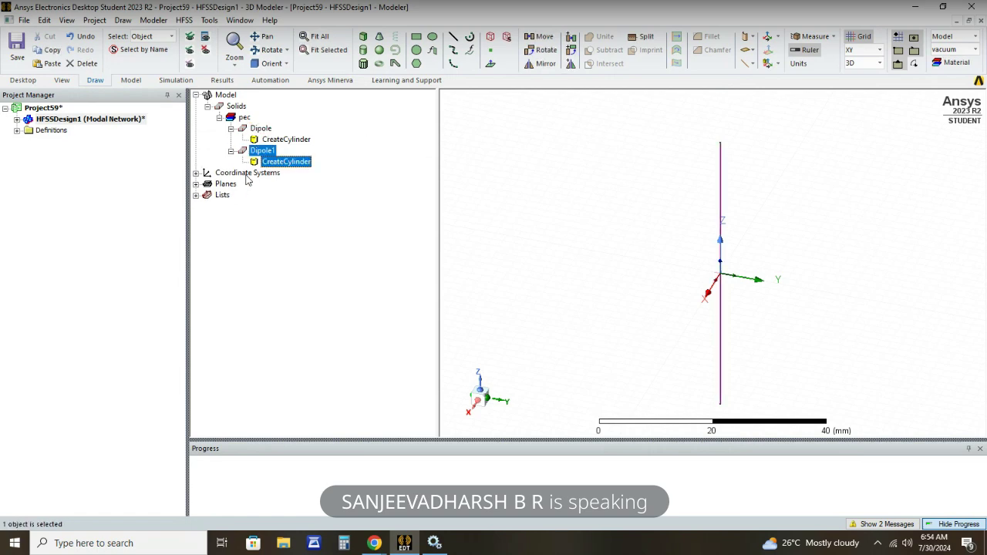
Rename the copied dipole cylinder as Port, assign it the vacuum material and apply the attribute changes.
double_click(262, 151)
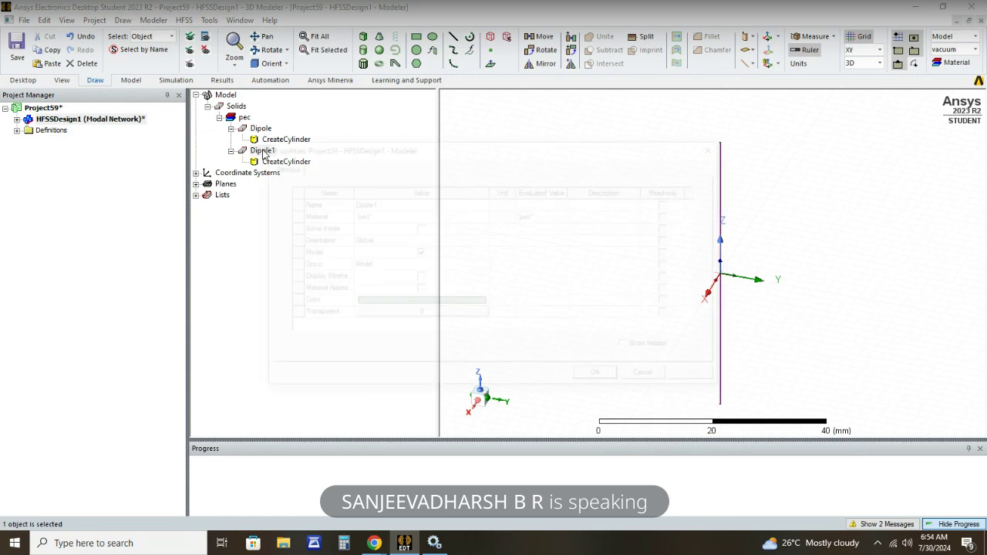
left_click(388, 204)
key("BackSpace")
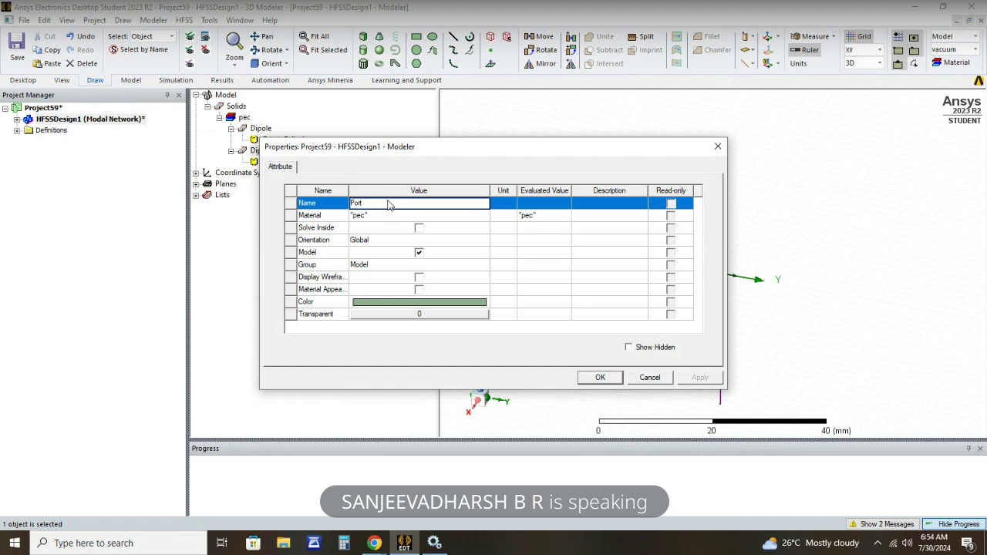
left_click(396, 218)
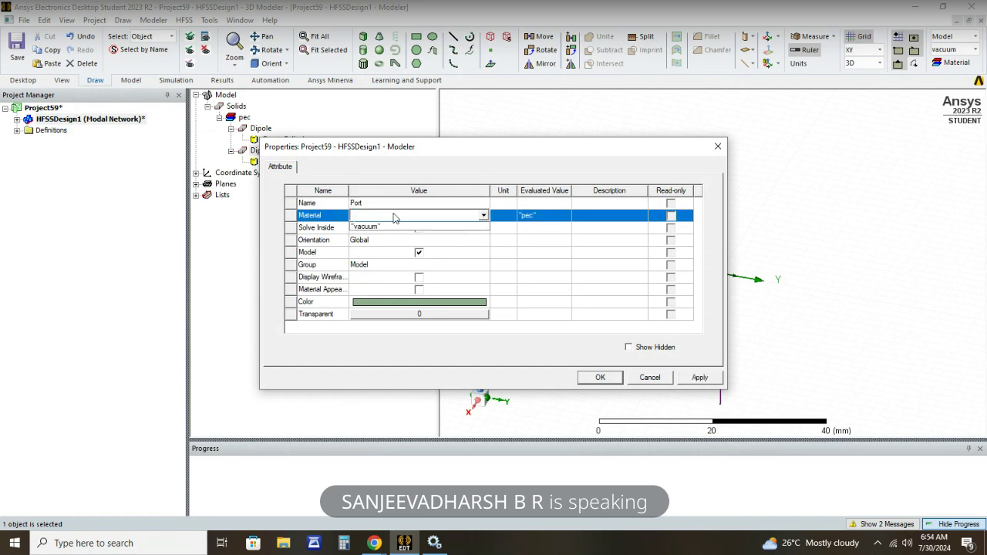
left_click(396, 219)
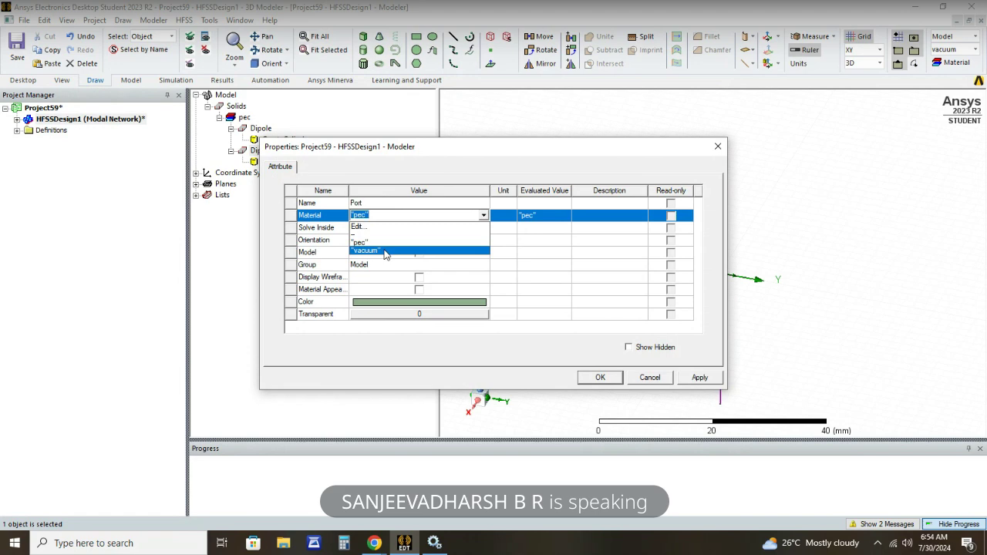
left_click(386, 252)
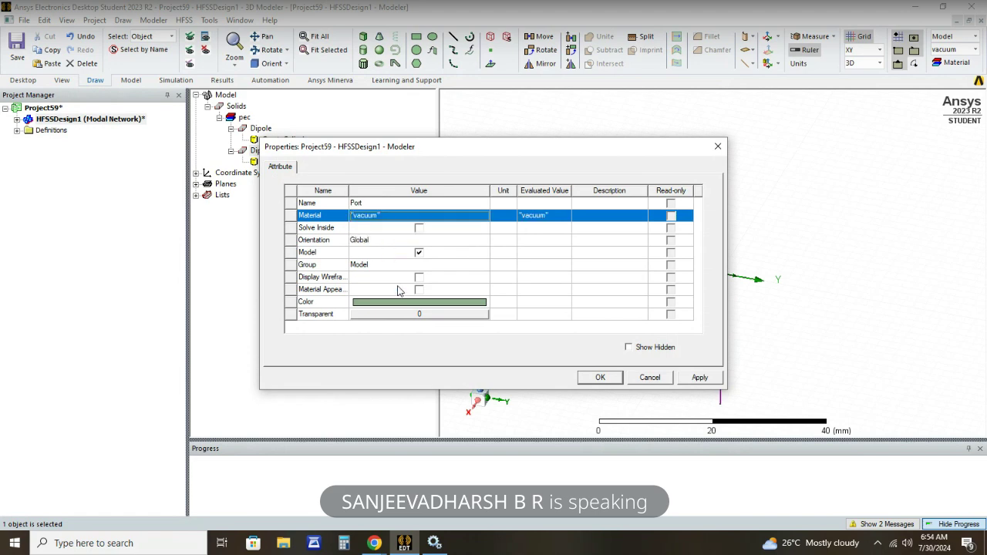
left_click(685, 379)
left_click(602, 378)
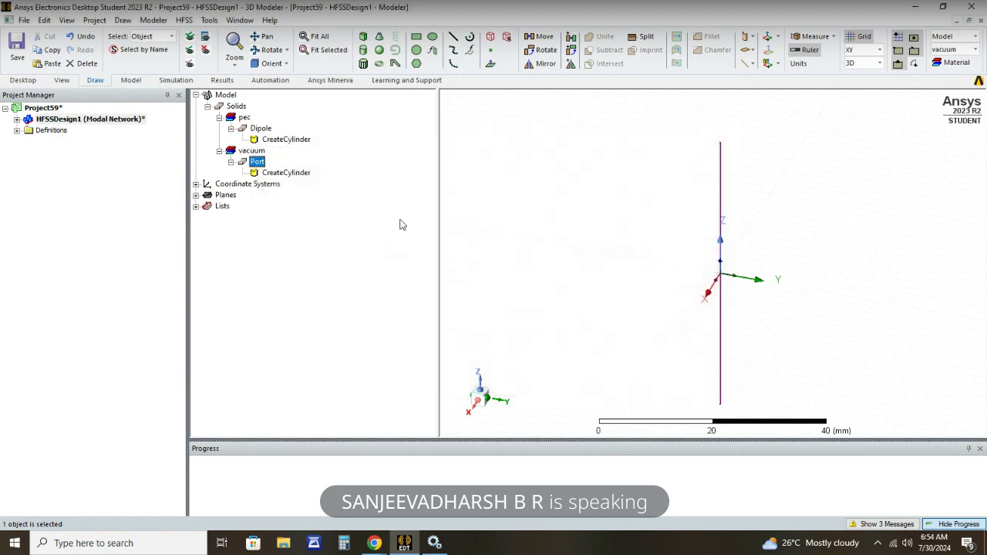
Set the Port cylinder's center position to 0mm,0mm,-gl/2 in its creation properties.
double_click(289, 174)
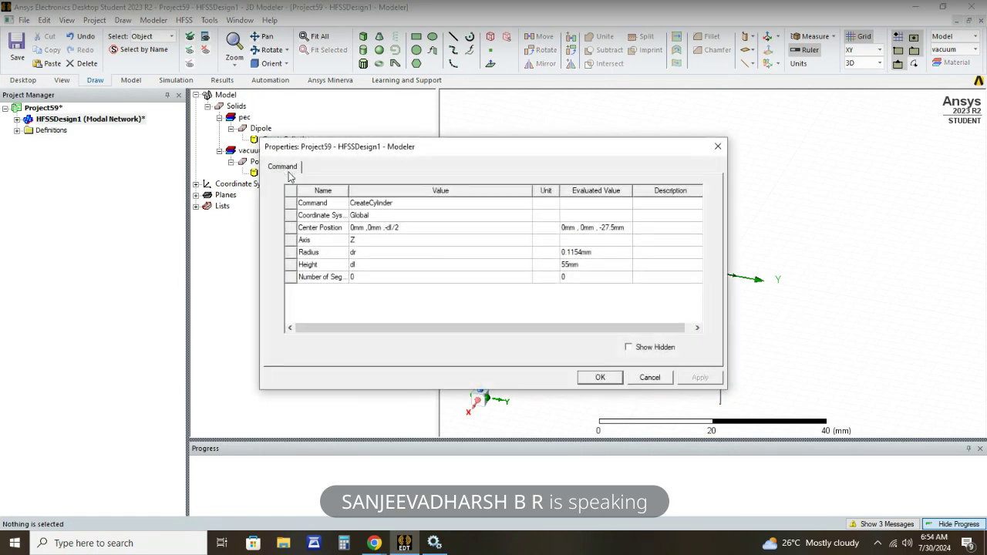
left_click_drag(283, 147, 209, 158)
left_click(347, 240)
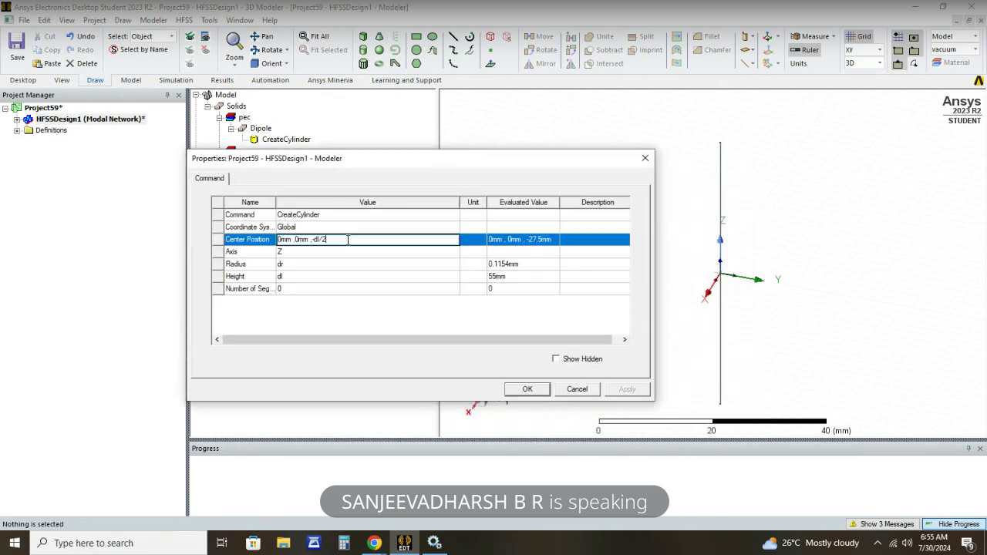
key("BackSpace")
key("BackSpace")
key("BackSpace")
type("gl/")
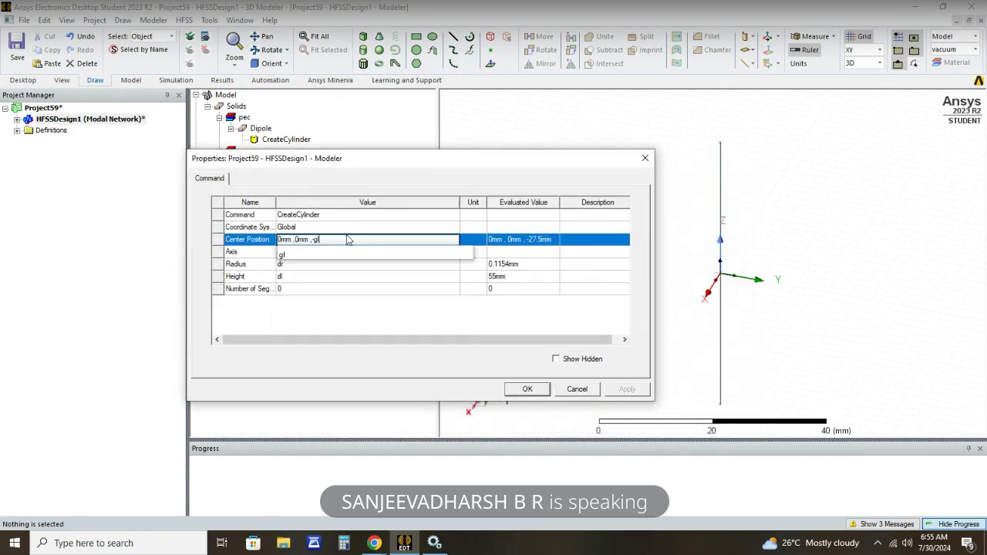
type("2")
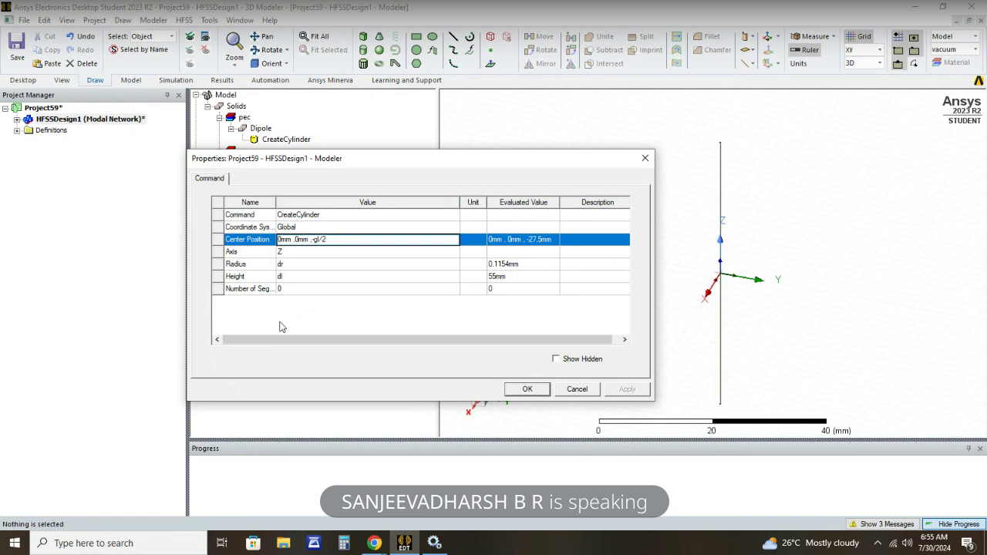
left_click(283, 325)
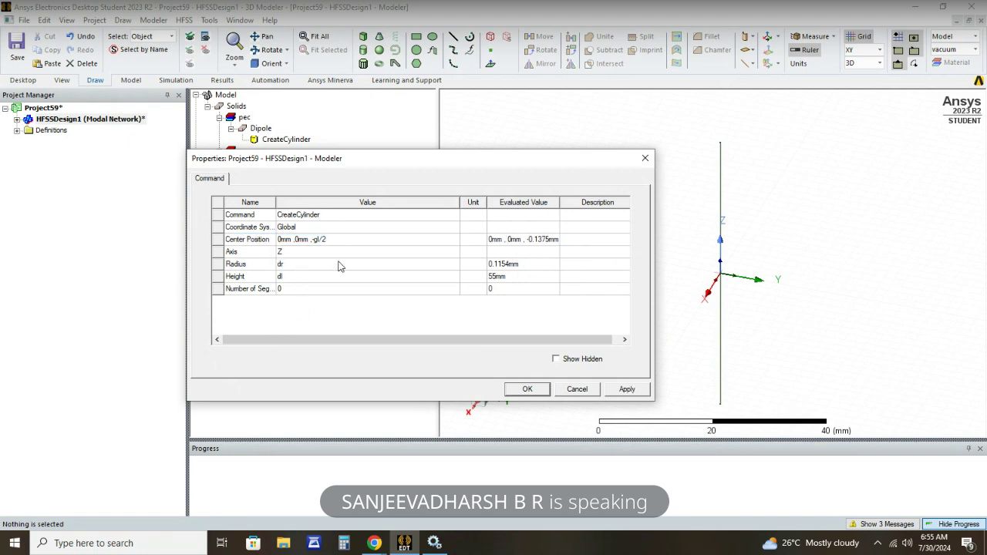
Set the Port cylinder's height to gl and apply the creation properties.
left_click(300, 278)
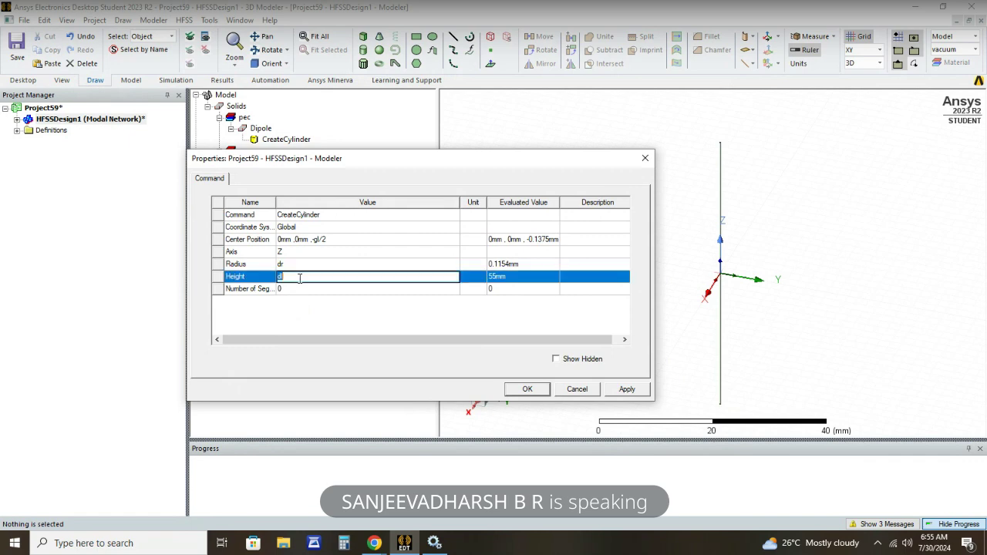
type("gl")
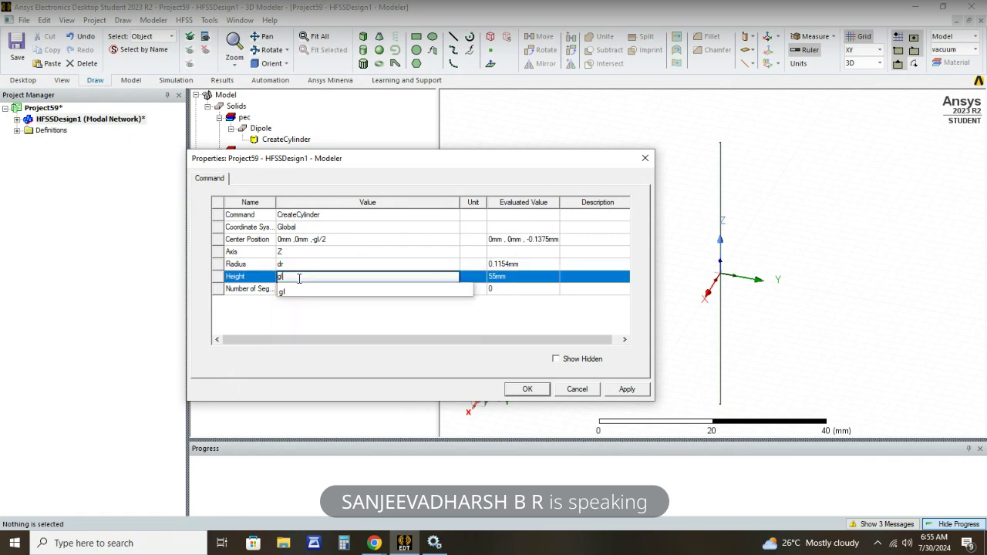
left_click(290, 328)
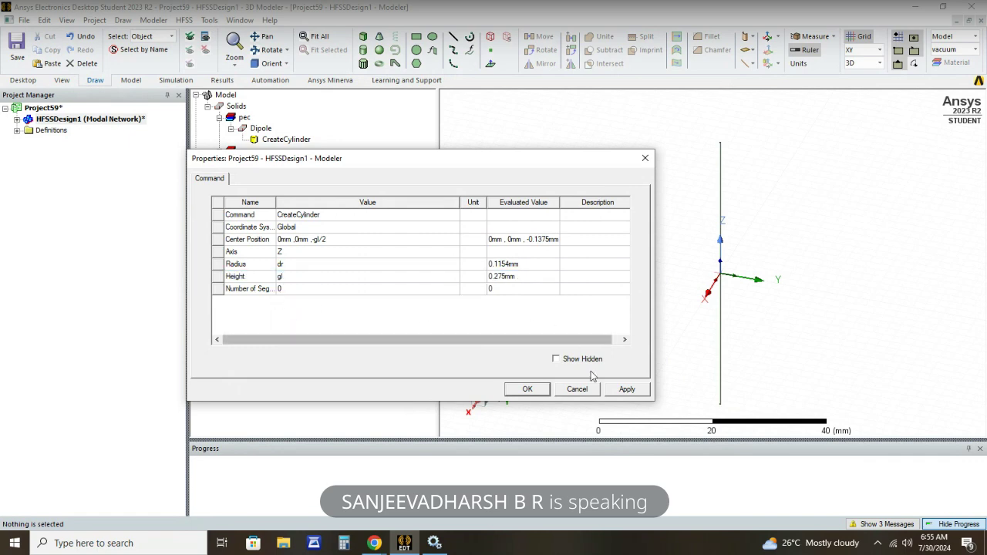
left_click(626, 389)
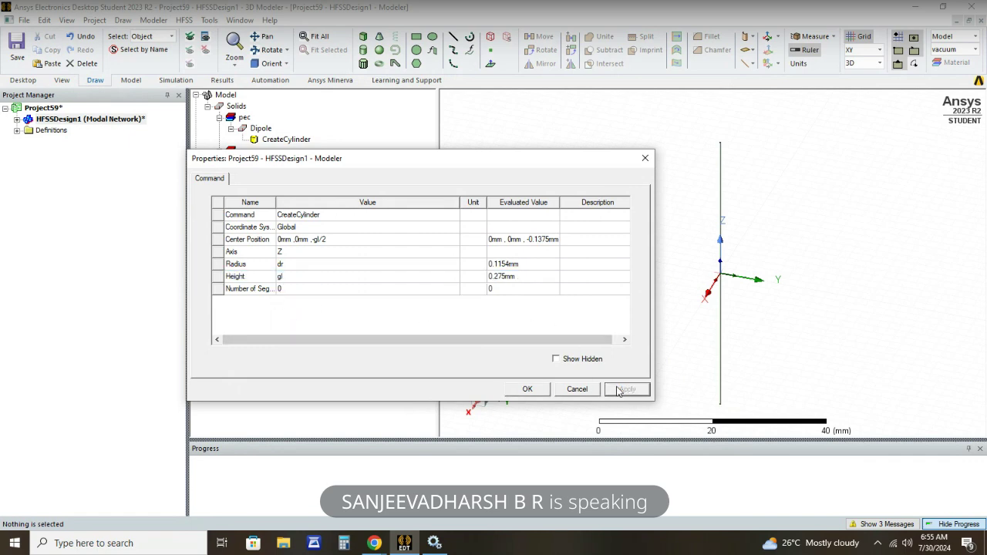
left_click(528, 389)
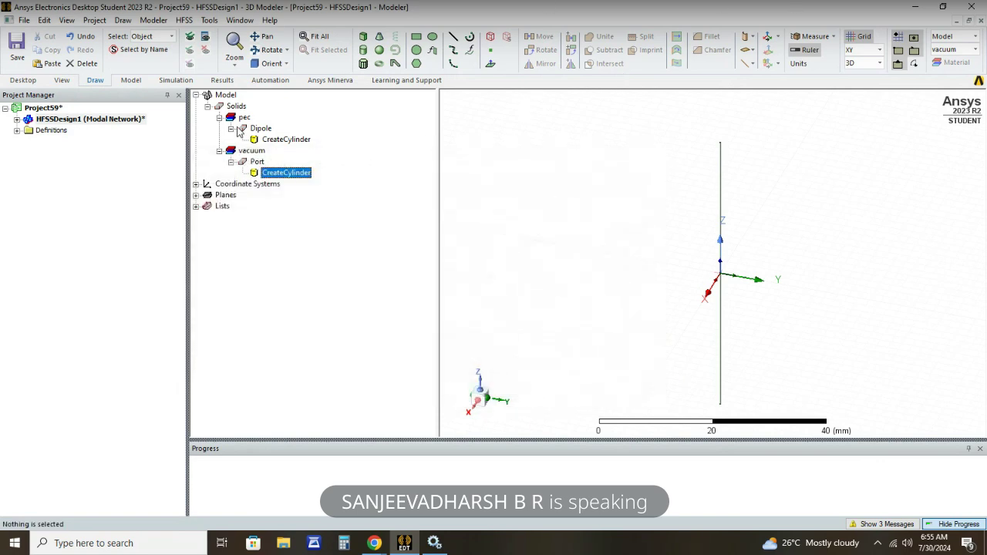
left_click(262, 129)
left_click(259, 163)
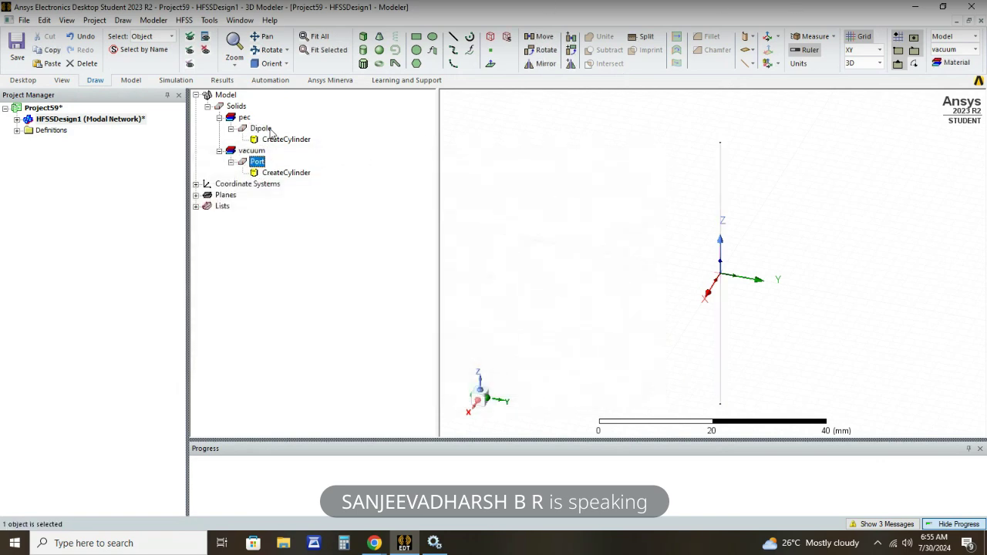
left_click(266, 129)
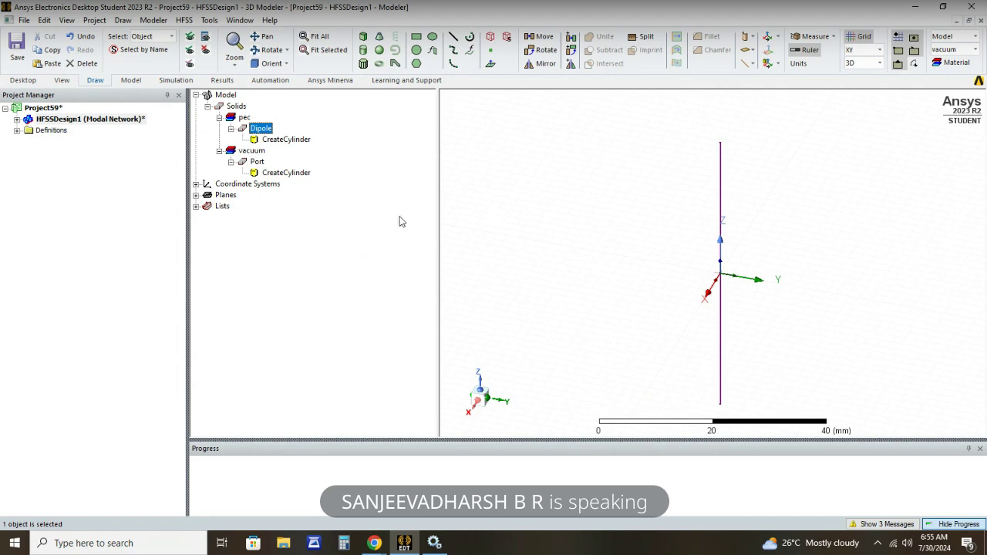
left_click(350, 165)
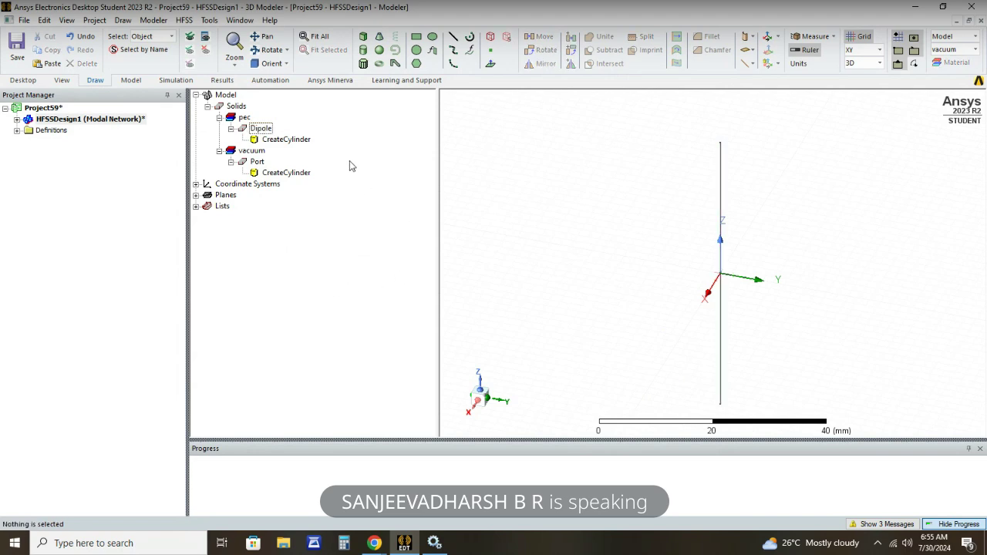
Subtract the Port cylinder from the Dipole, cloning the tool object before the operation, and expand the resulting subtraction in the model history.
left_click(262, 129)
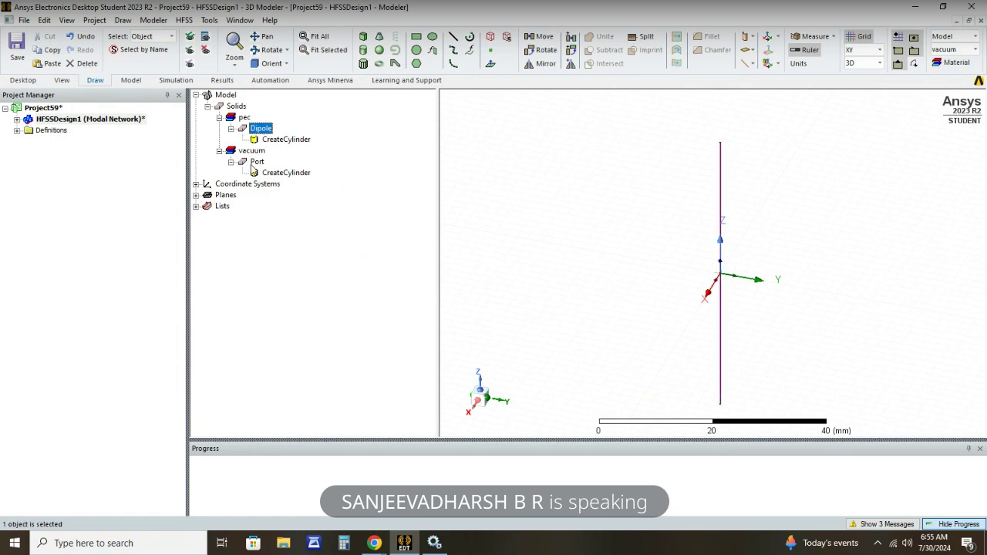
left_click(257, 162, "ctrl")
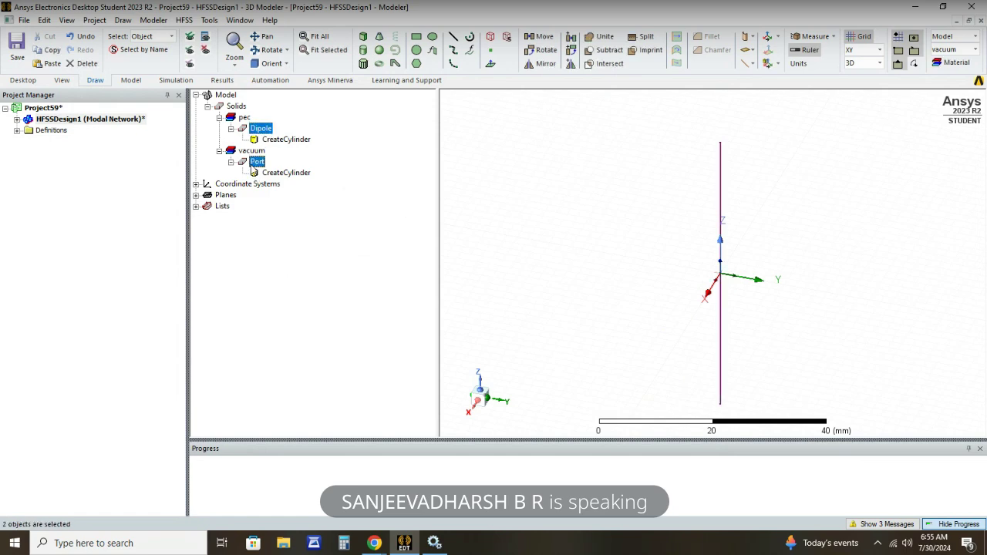
left_click(600, 51)
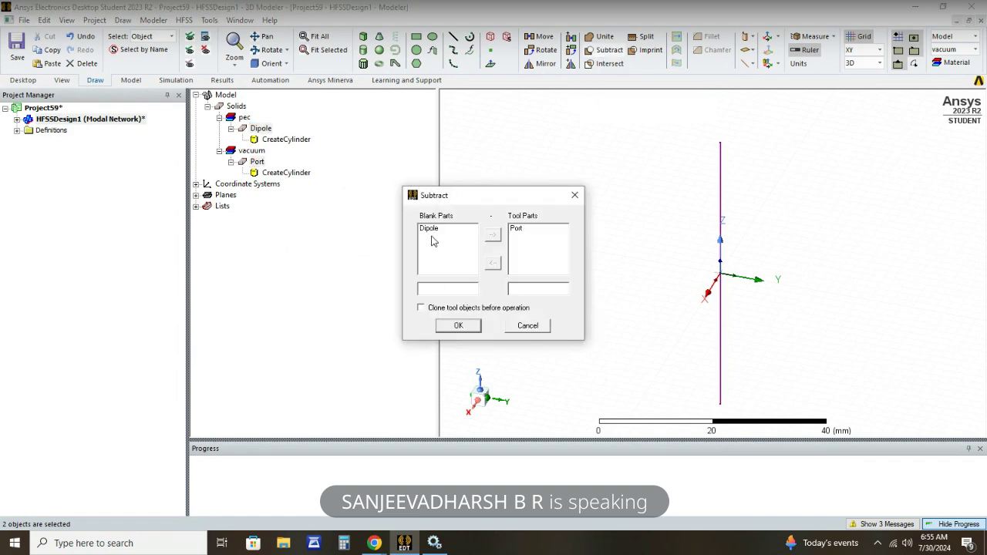
left_click(432, 229)
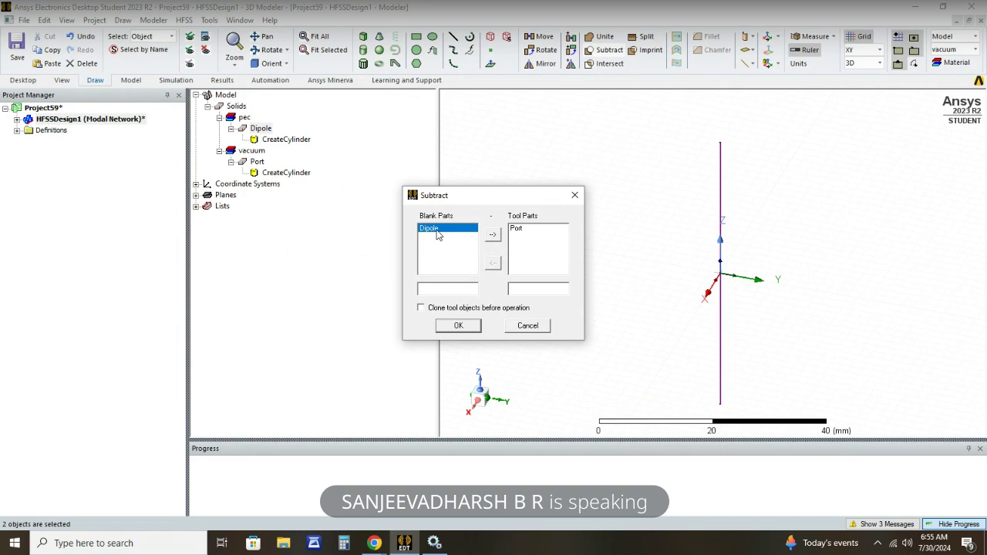
left_click(528, 231)
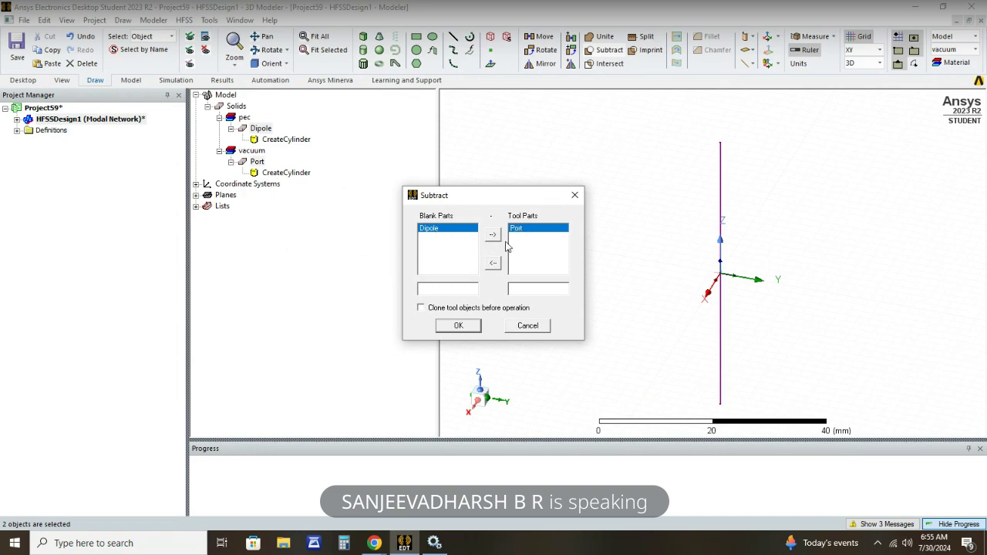
left_click(420, 308)
left_click(459, 326)
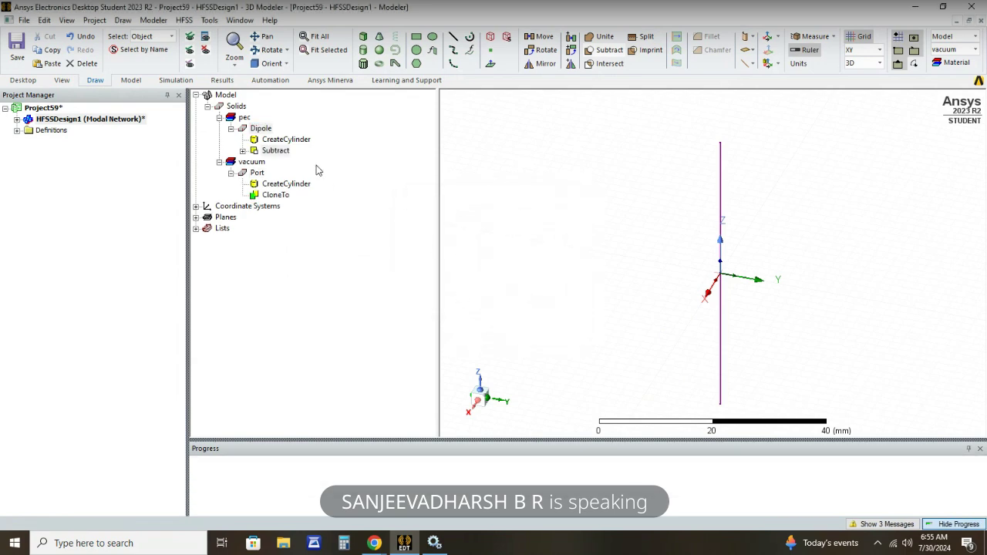
left_click(243, 151)
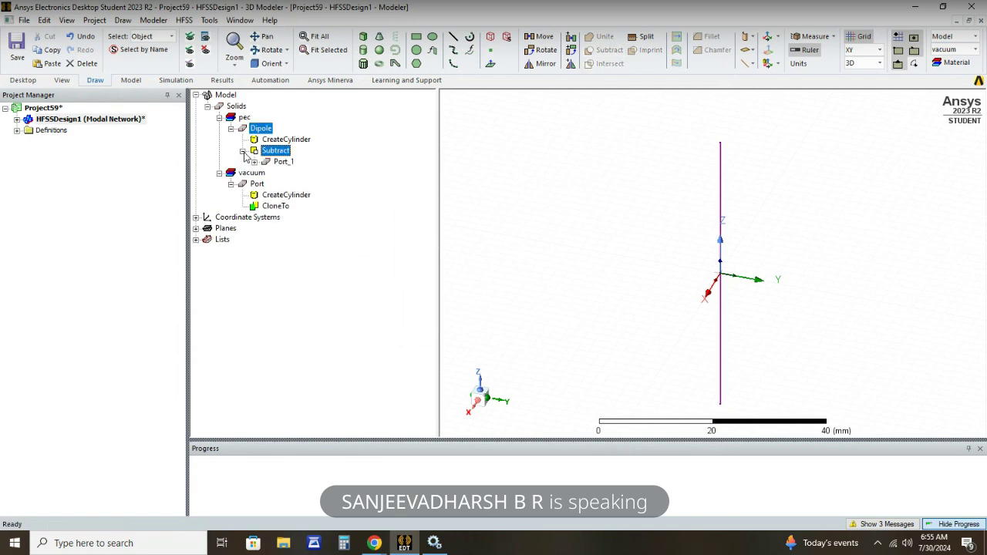
left_click(311, 178)
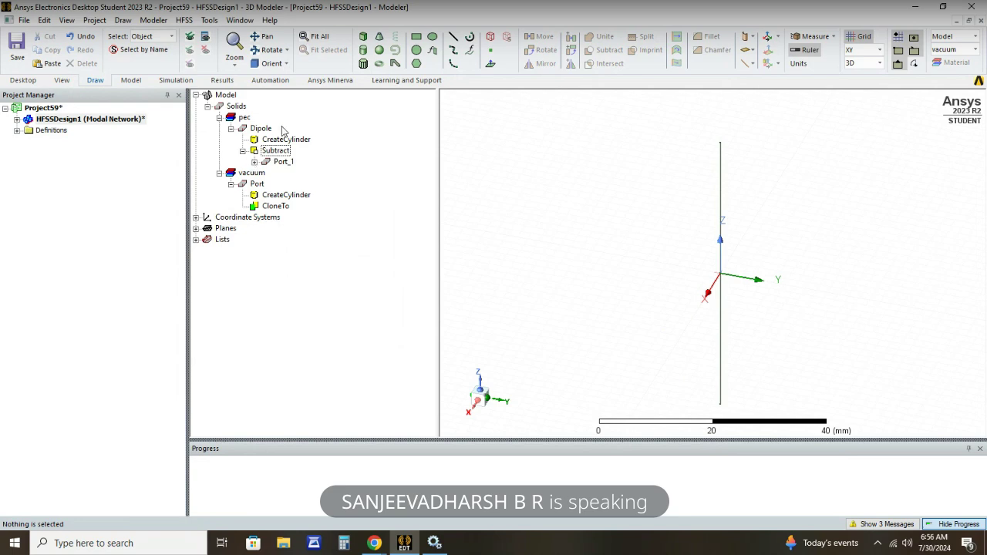
Create a planar section sheet from the vacuum Port cylinder with the surface Section command.
left_click(257, 185)
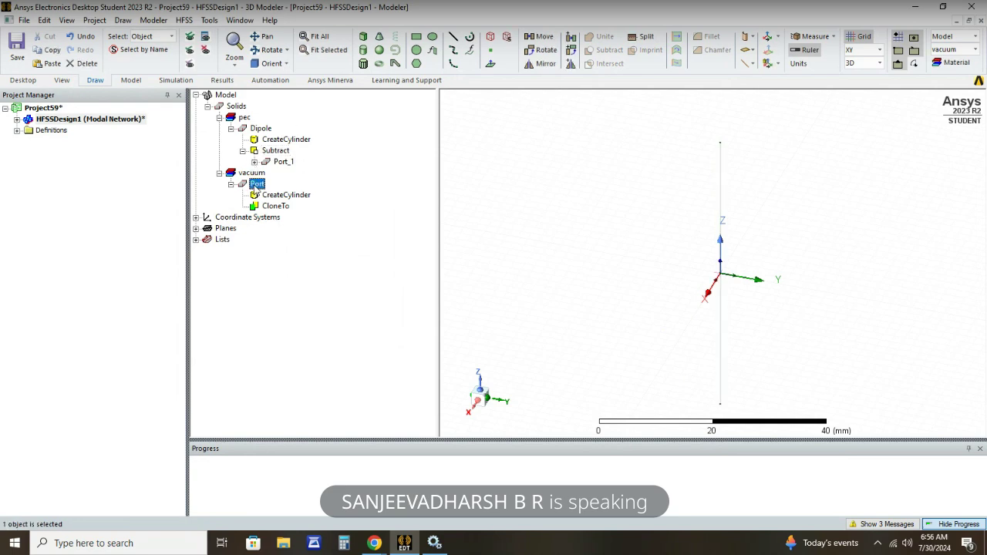
right_click(257, 186)
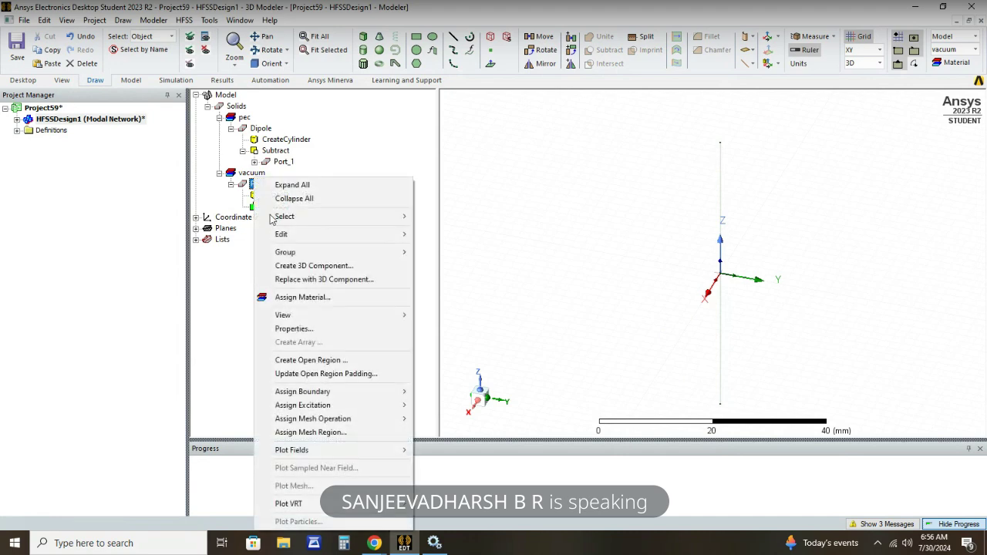
mouse_move(281, 236)
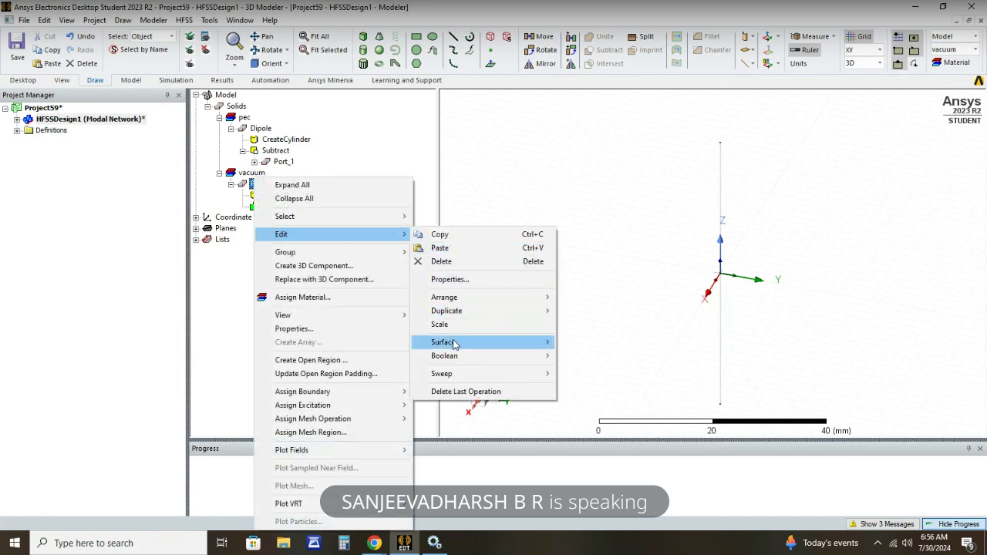
mouse_move(454, 343)
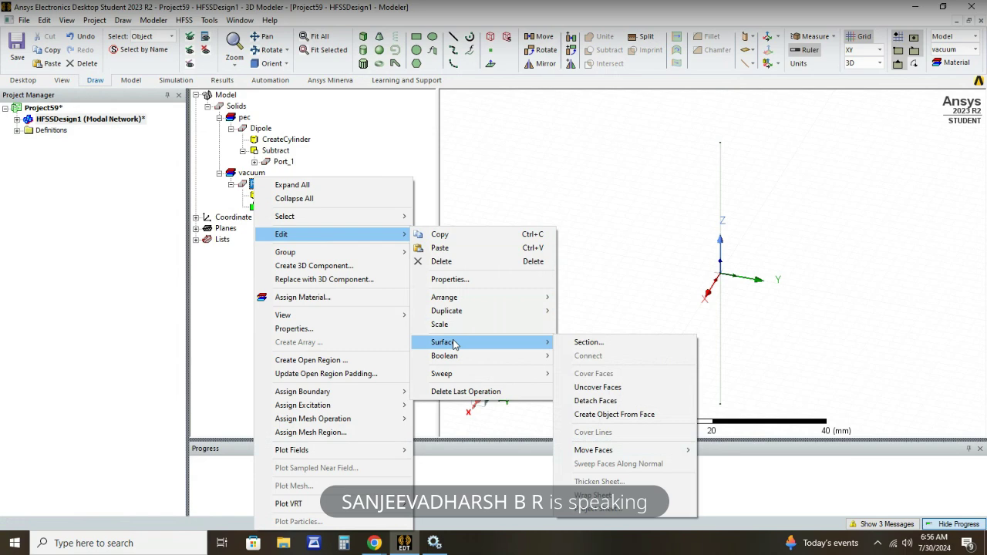
left_click(589, 342)
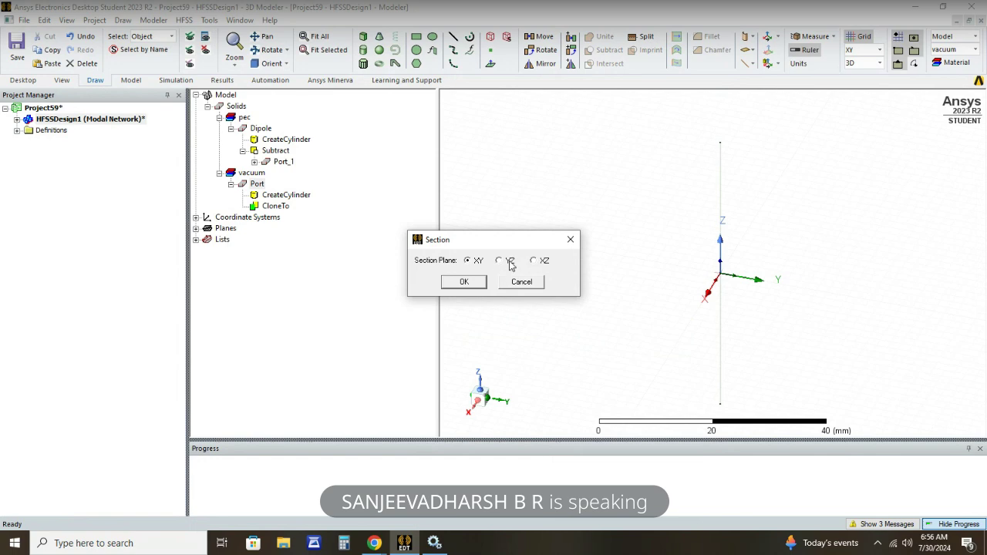
left_click(465, 282)
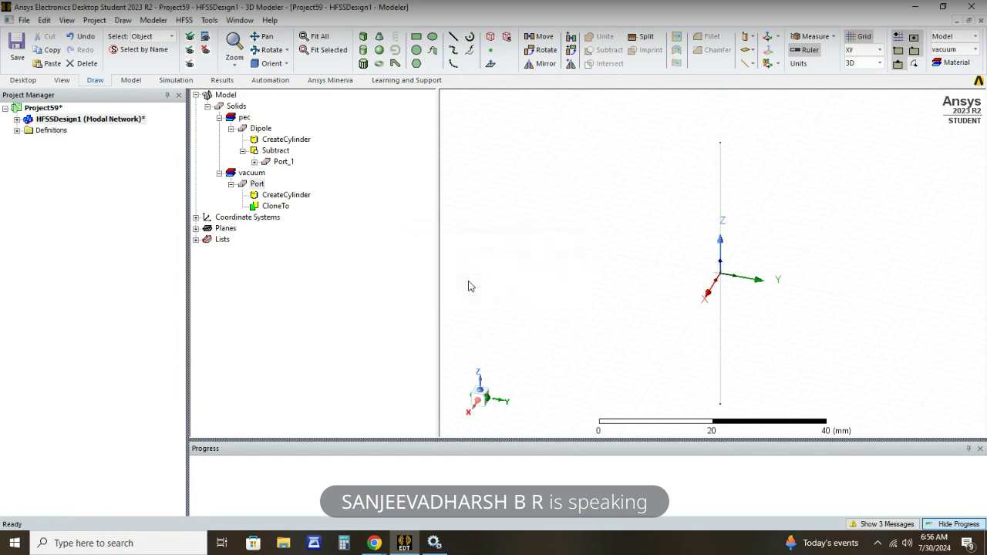
scroll(729, 279, "up", 10)
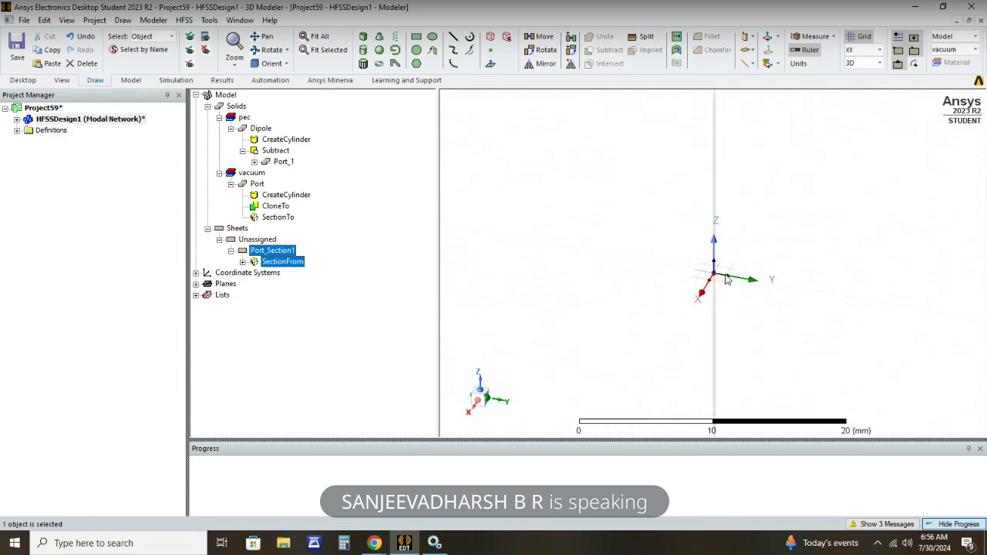
scroll(710, 284, "up", 5)
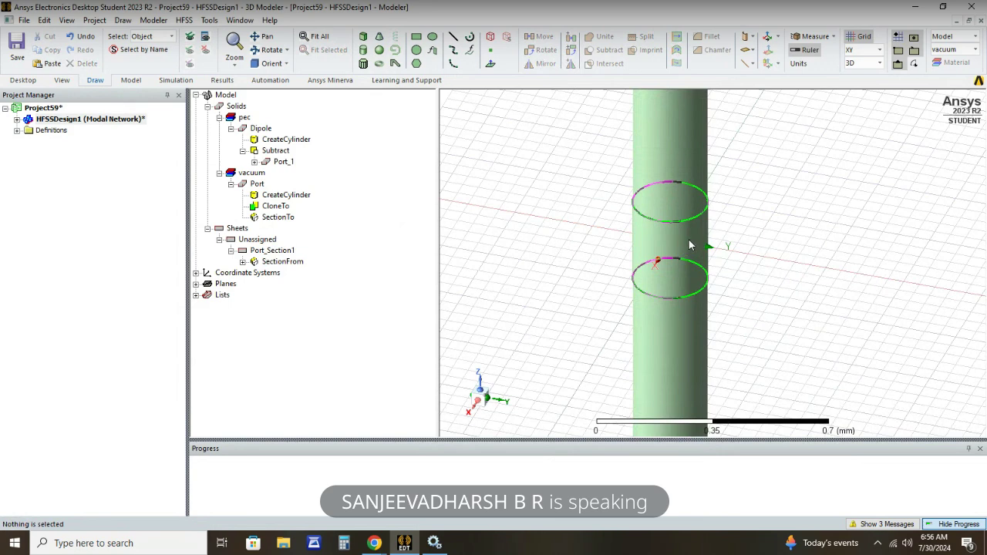
Start a lumped port excitation named 1 on the Port_Section1 sheet and enter its full port impedance in ohm.
left_click(704, 234)
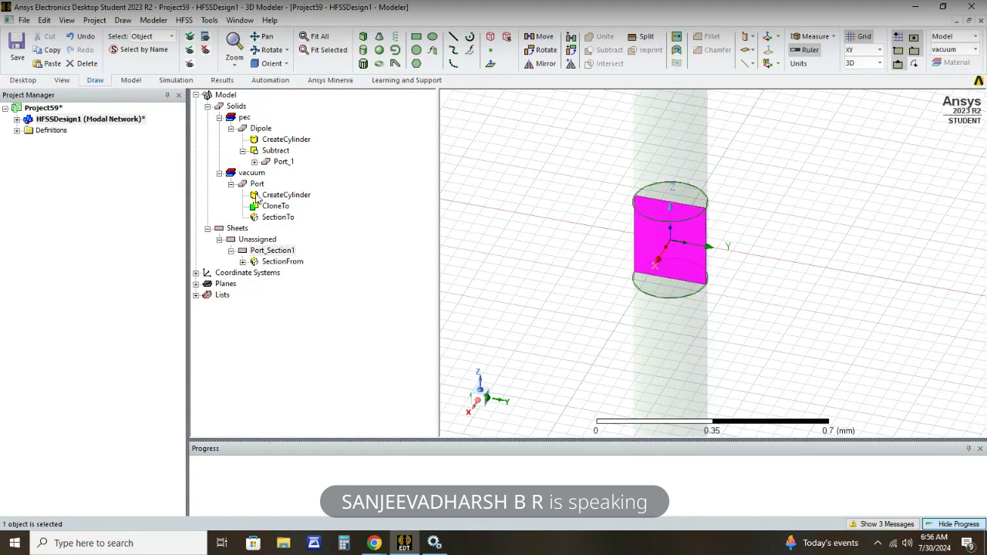
left_click(257, 184)
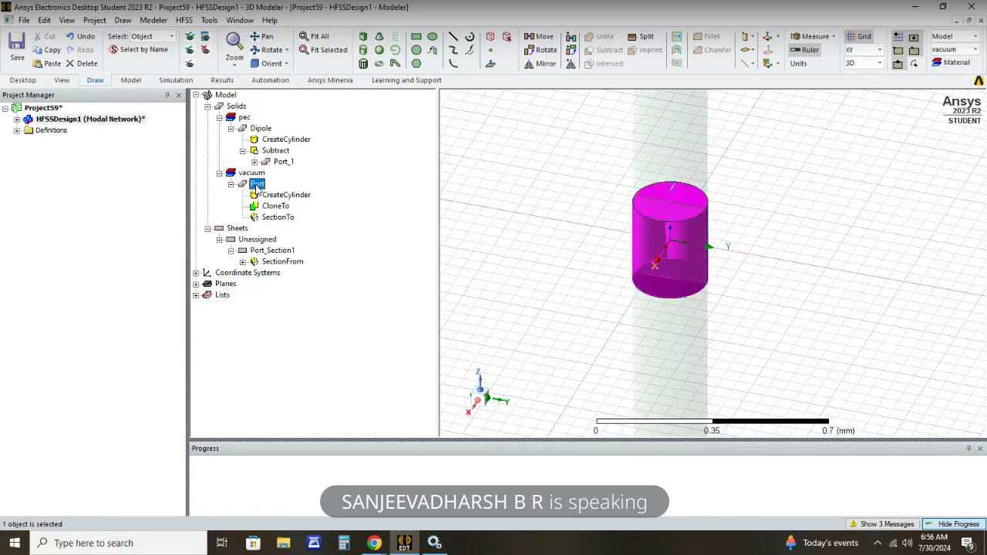
left_click(272, 250)
right_click(291, 253)
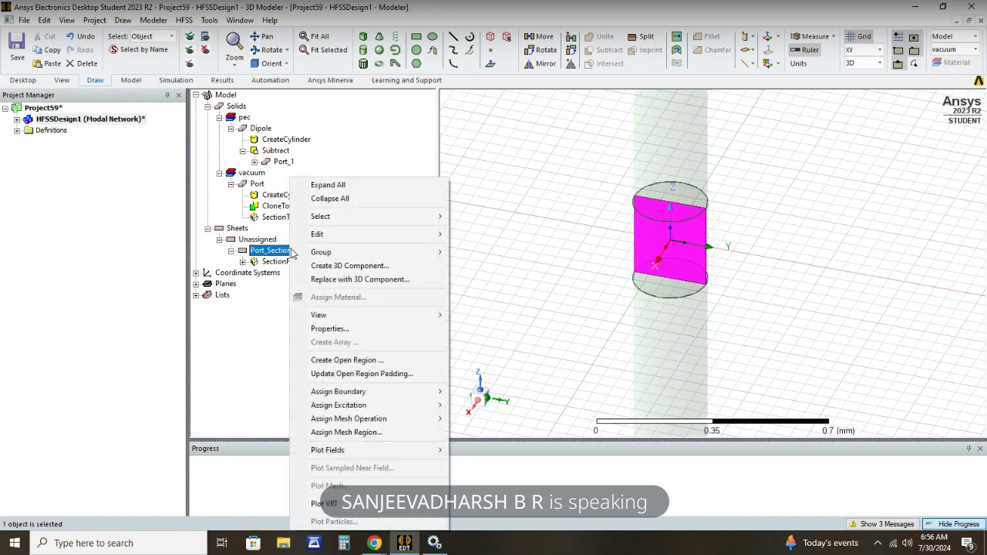
mouse_move(378, 409)
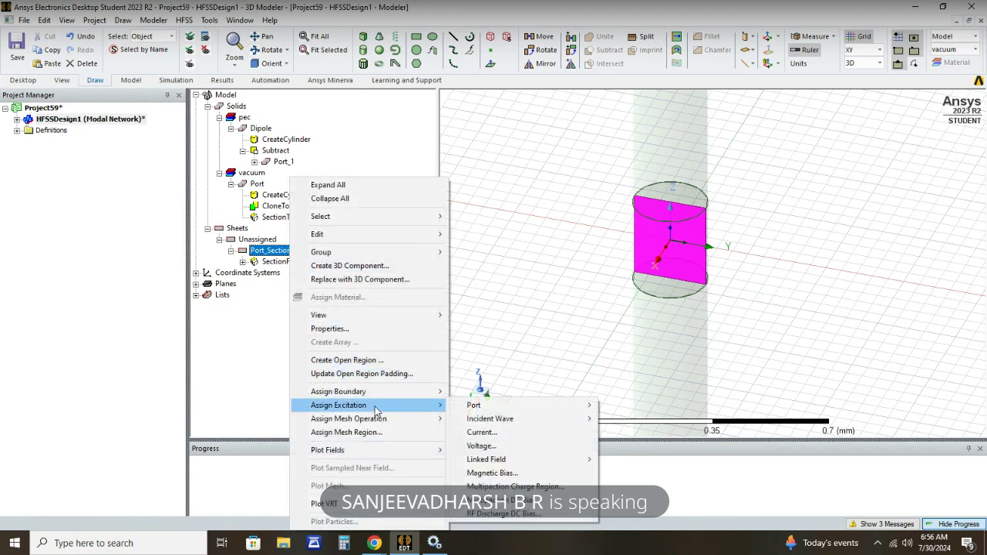
mouse_move(476, 408)
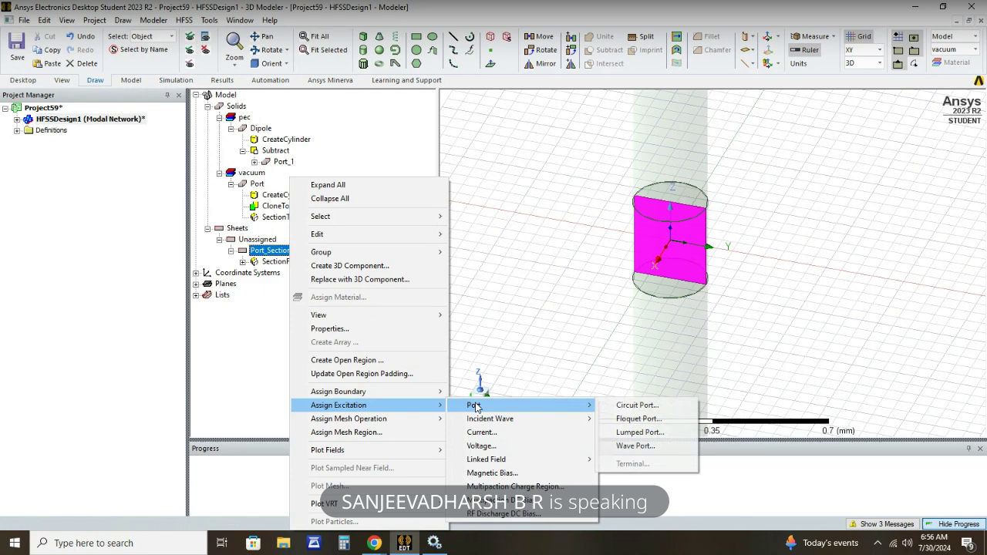
left_click(628, 434)
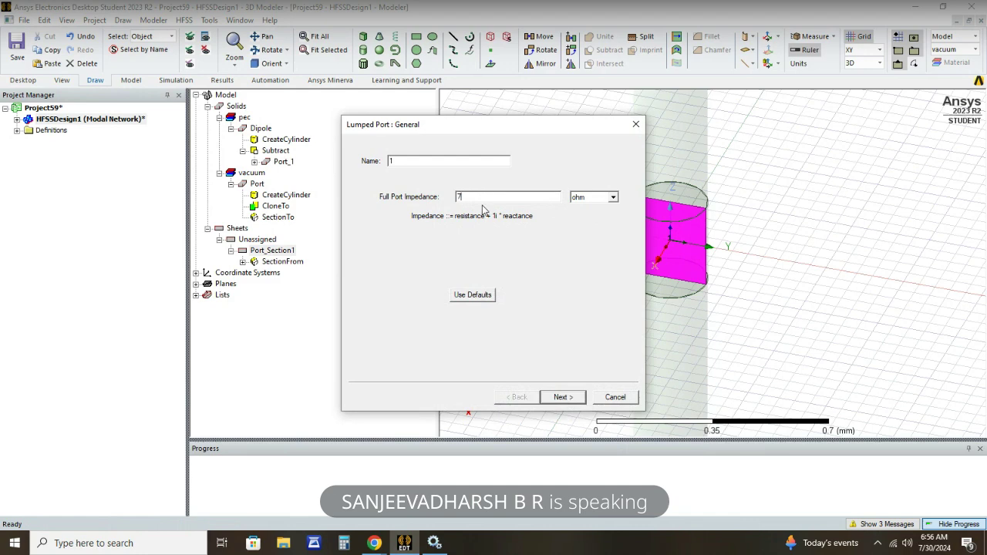
left_click(553, 399)
Define the port mode's integration line from the midpoint of the sheet's lower edge to the midpoint of its upper edge.
left_click(441, 210)
left_click(441, 209)
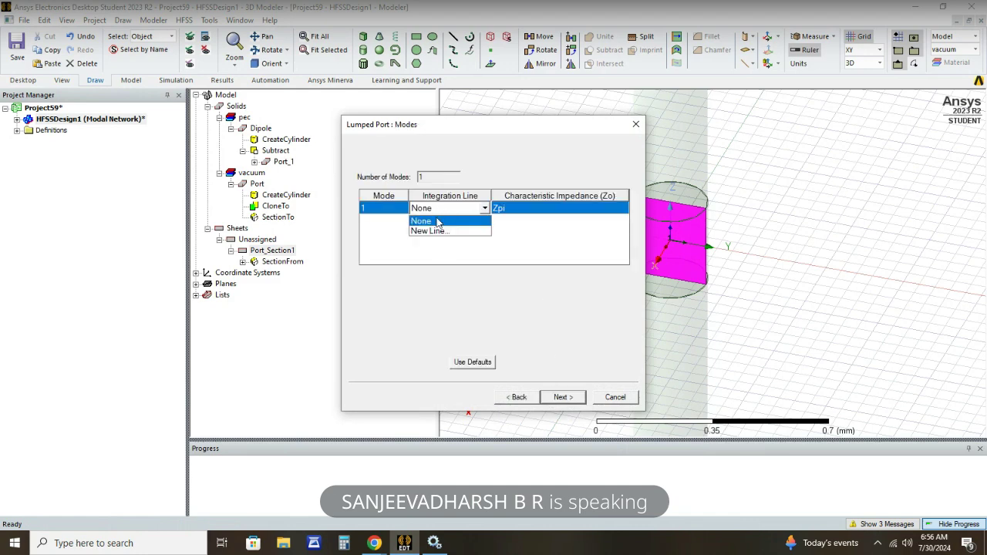
left_click(431, 231)
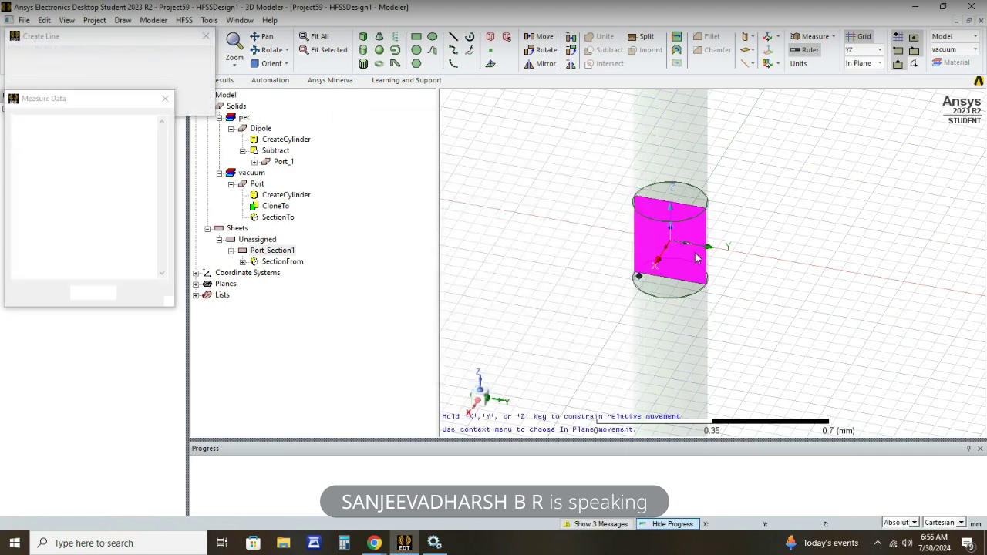
scroll(681, 267, "up", 6)
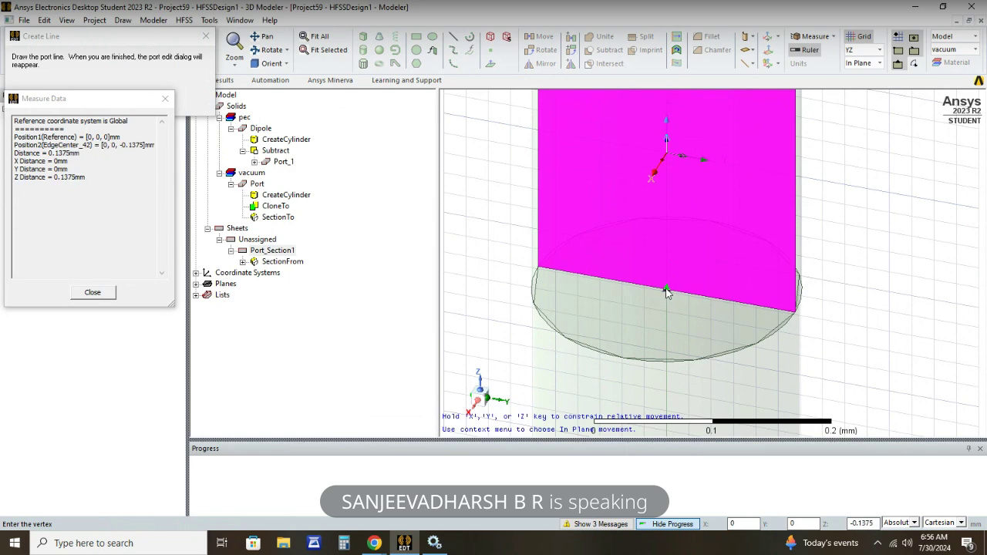
left_click(668, 290)
scroll(669, 291, "down", 3)
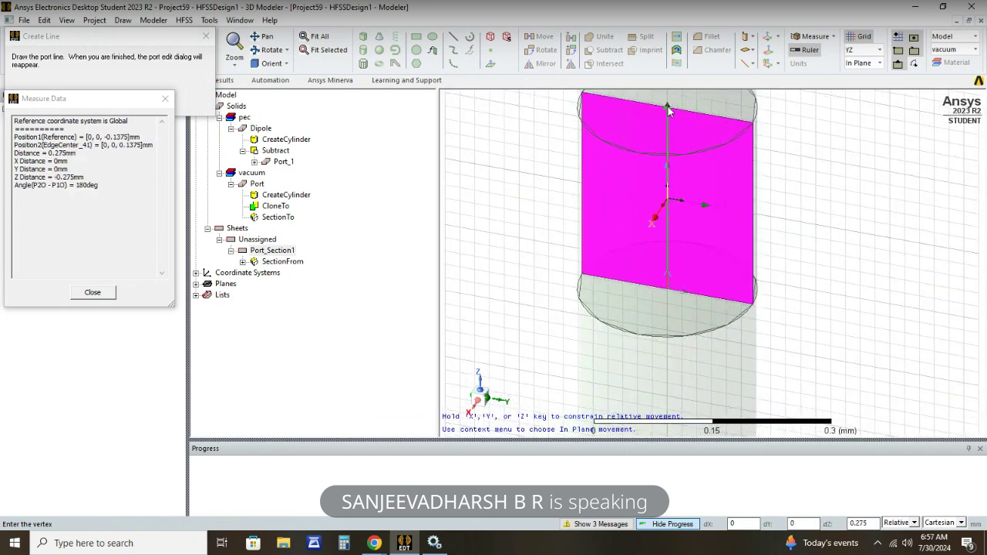
left_click(668, 110)
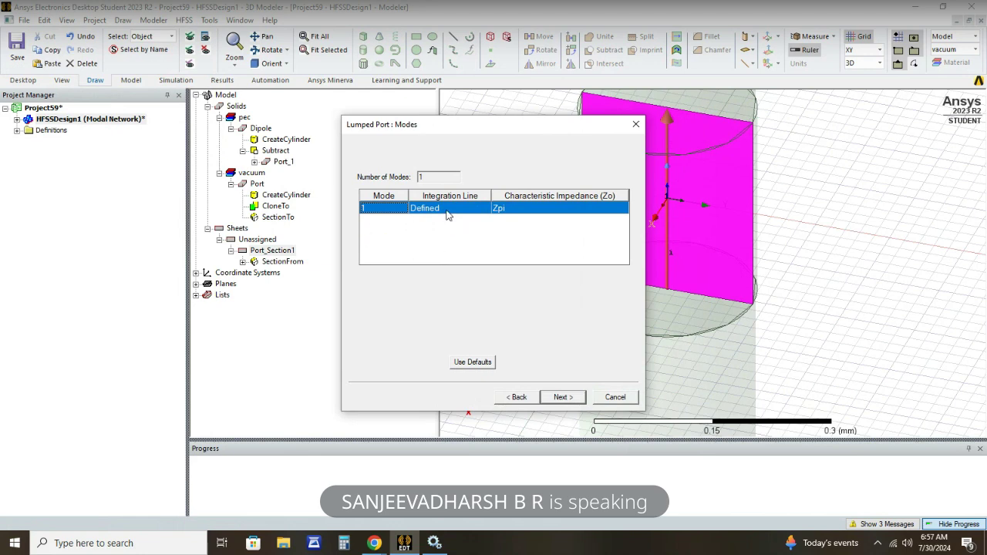
Renormalize all port modes to a full port impedance of 73 ohm and finish the lumped port.
left_click(563, 397)
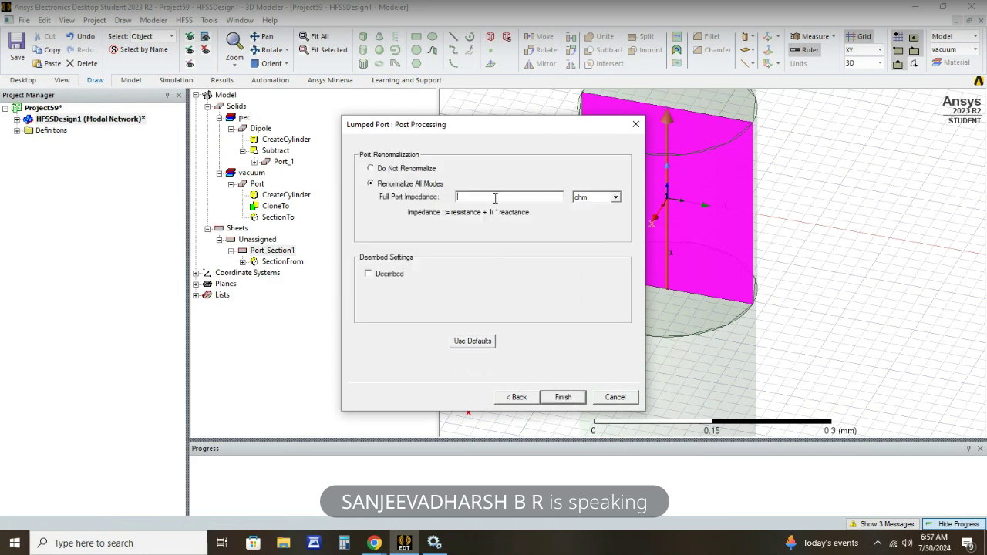
type("73")
left_click(563, 397)
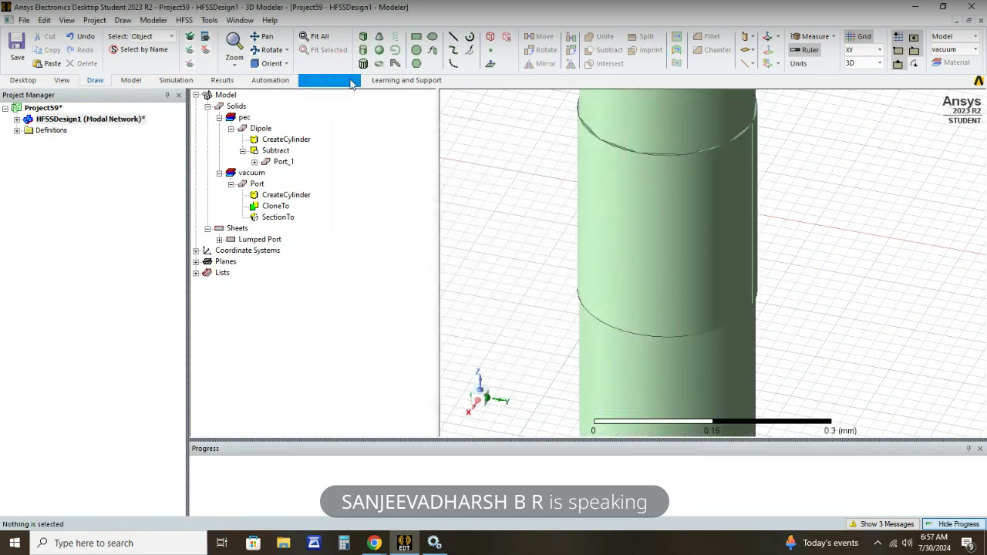
Expand the design's excitations in the project tree and examine lumped port 1 in the dipole's feed gap.
left_click(316, 36)
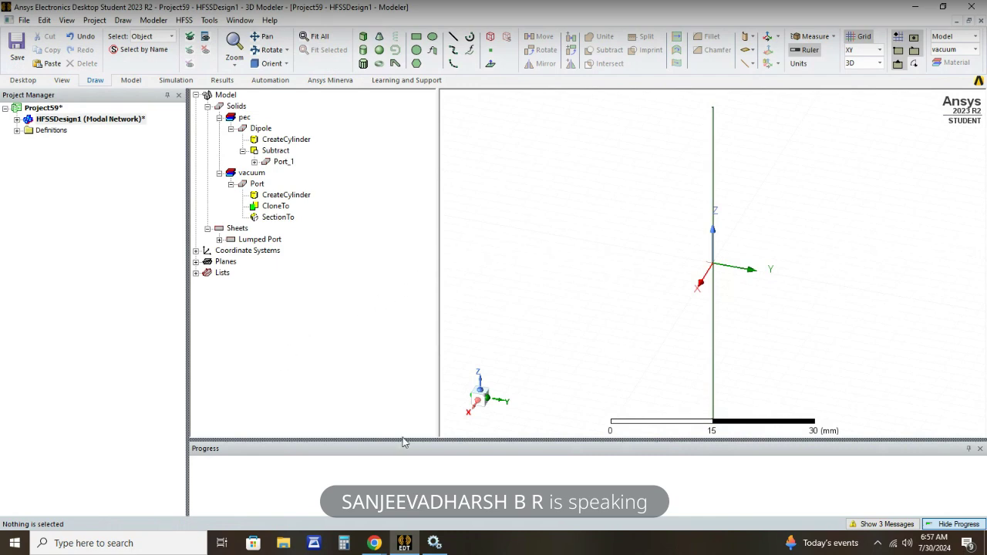
left_click(17, 120)
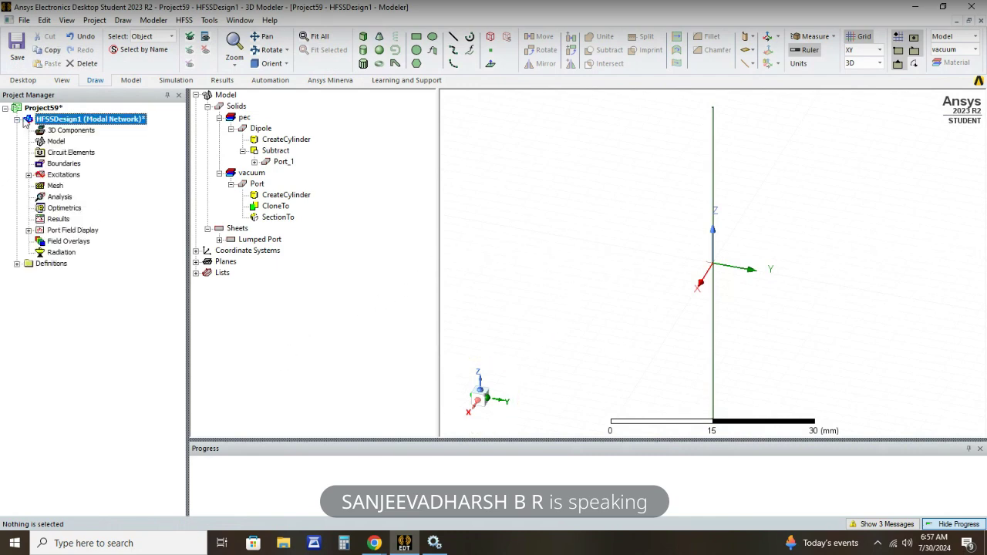
left_click(6, 108)
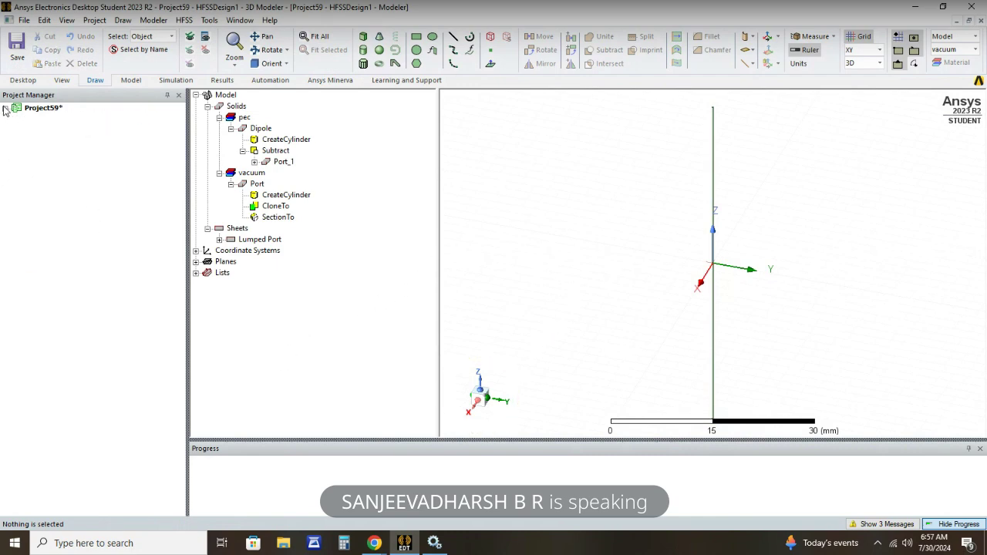
left_click(6, 109)
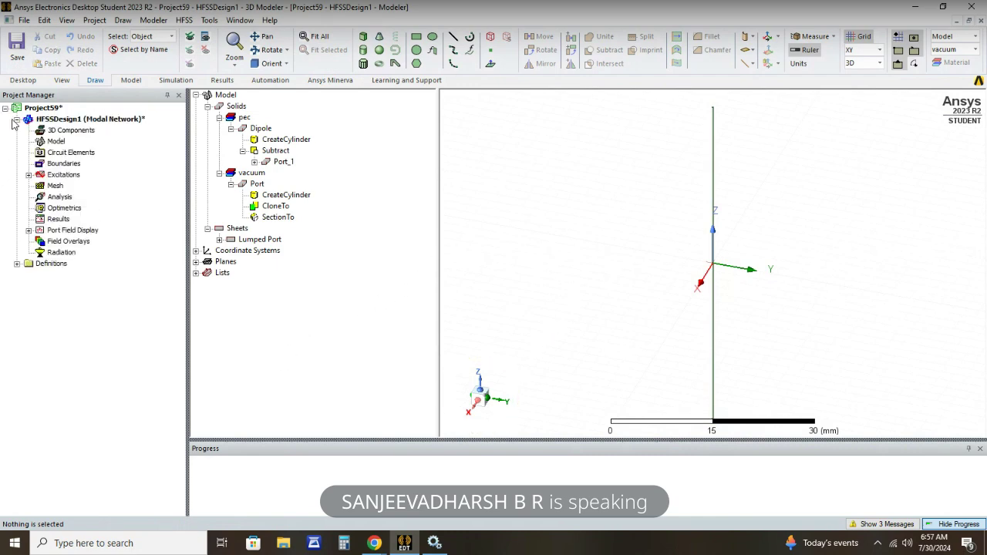
left_click(29, 175)
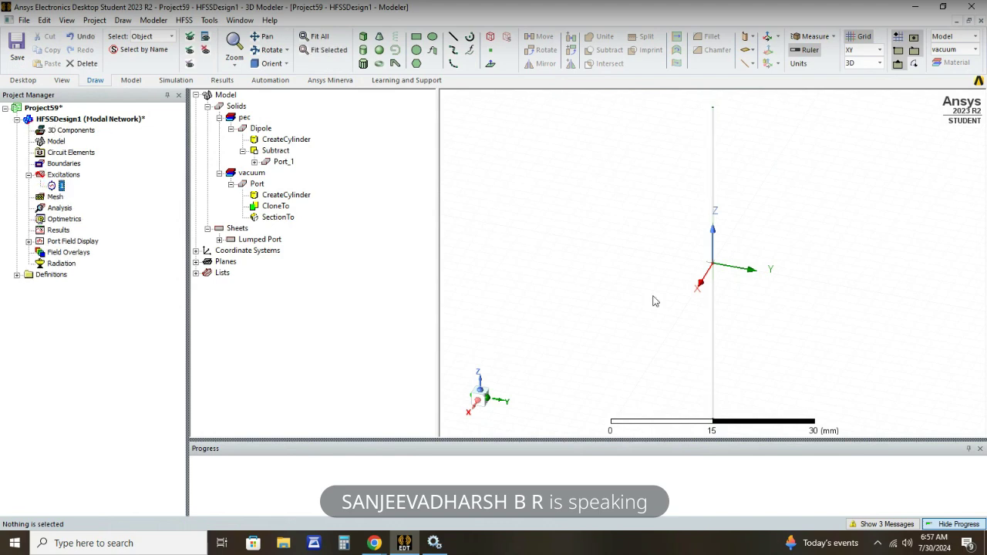
scroll(727, 254, "up", 3)
scroll(702, 255, "up", 10)
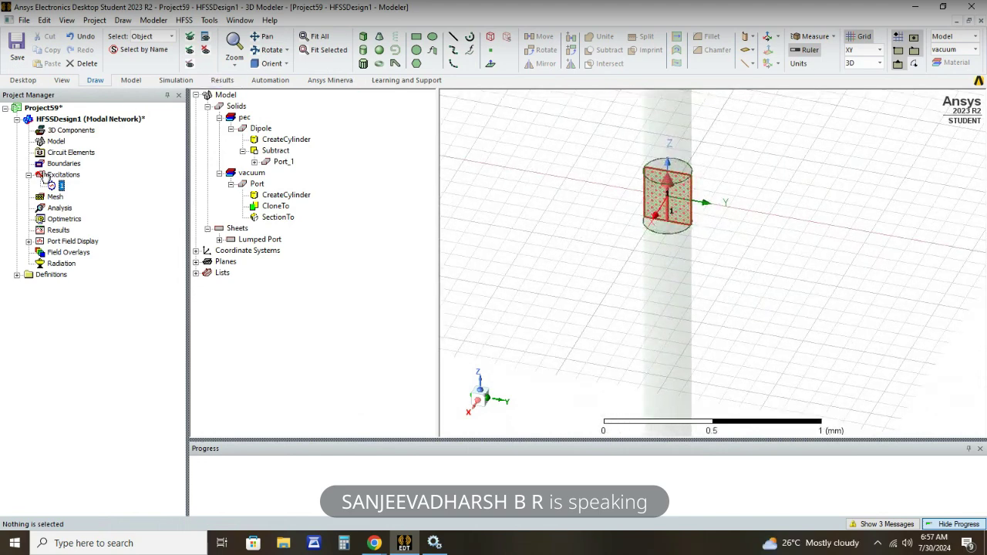
Create an open region with a Radiation boundary for a 2.6 GHz operating frequency and display that boundary around the dipole.
left_click(52, 164)
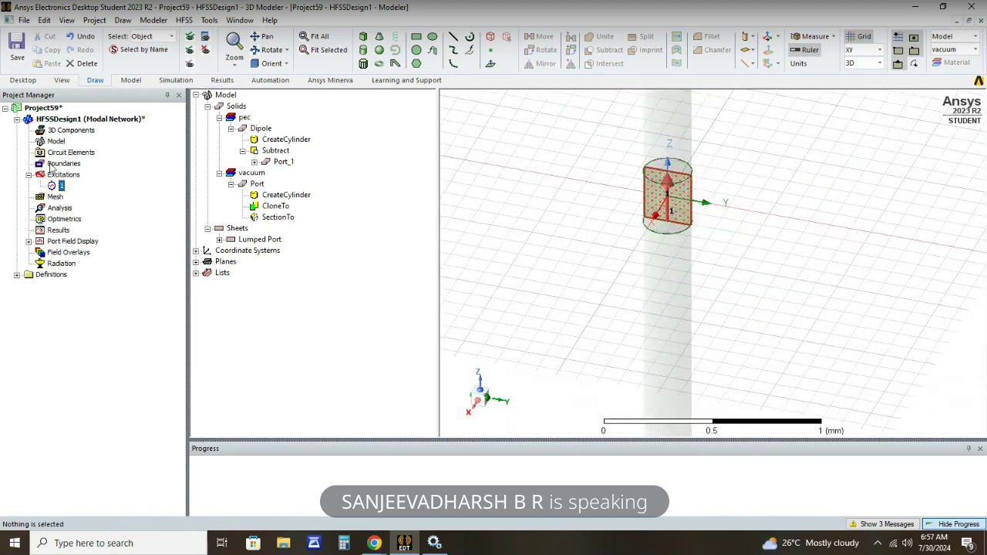
right_click(523, 170)
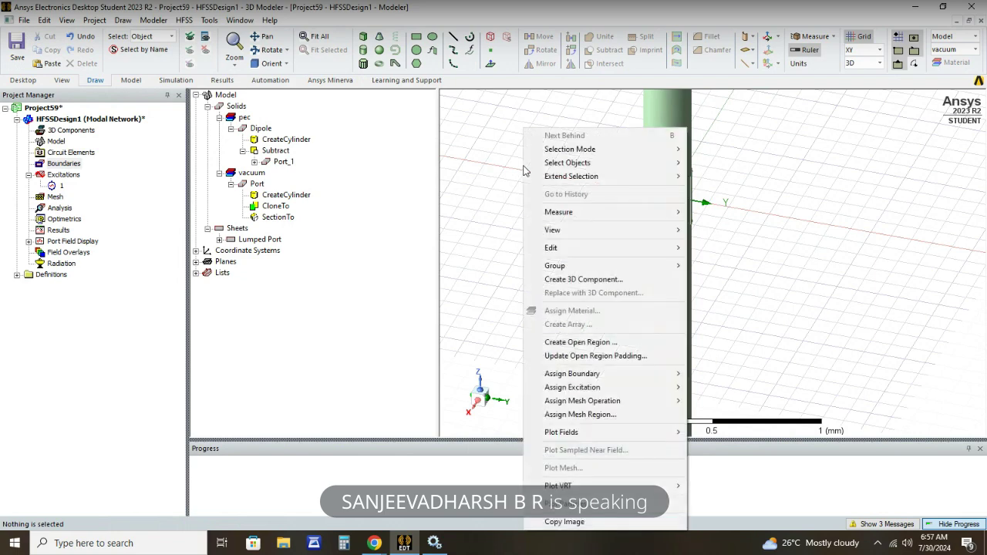
left_click(576, 342)
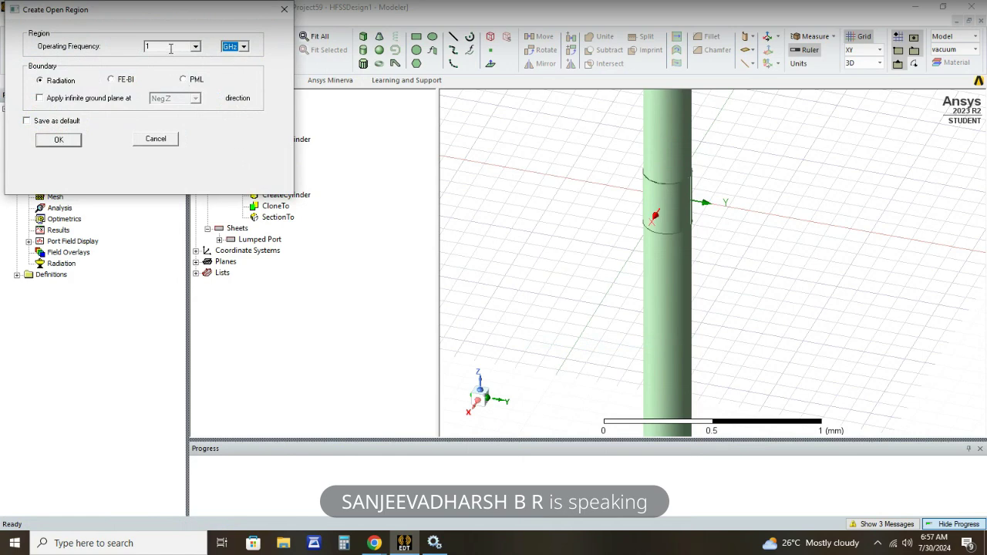
double_click(170, 48)
type("2.6")
left_click(70, 144)
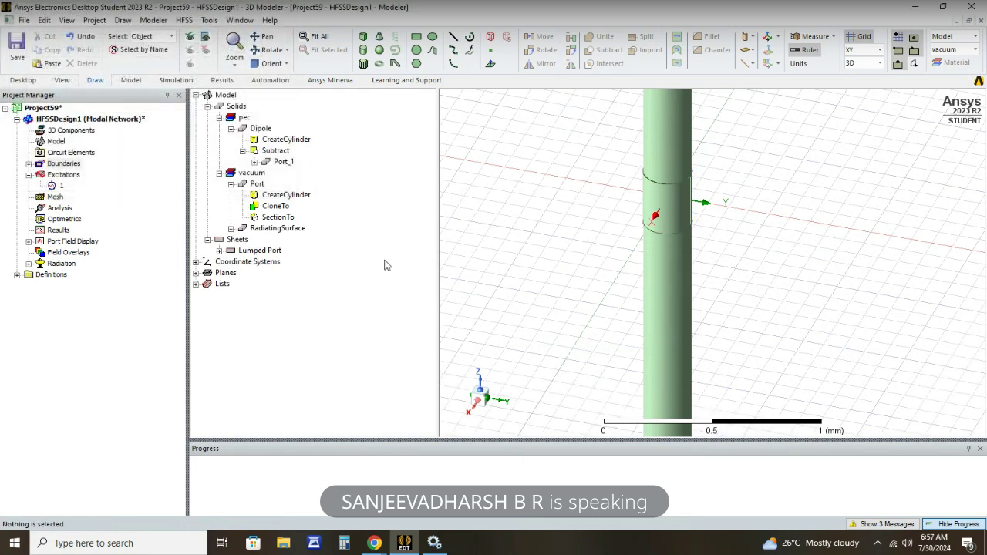
left_click(28, 163)
left_click(69, 174)
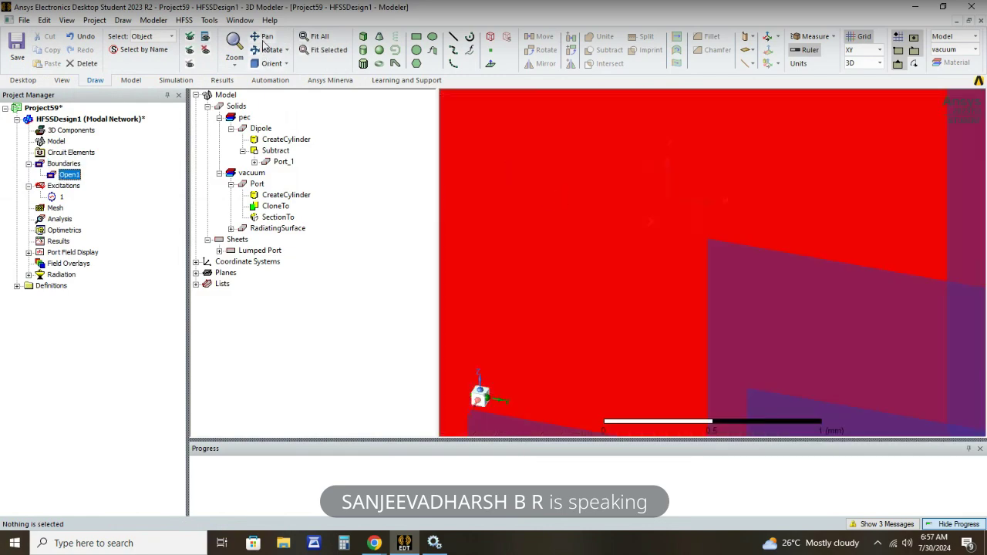
left_click(314, 36)
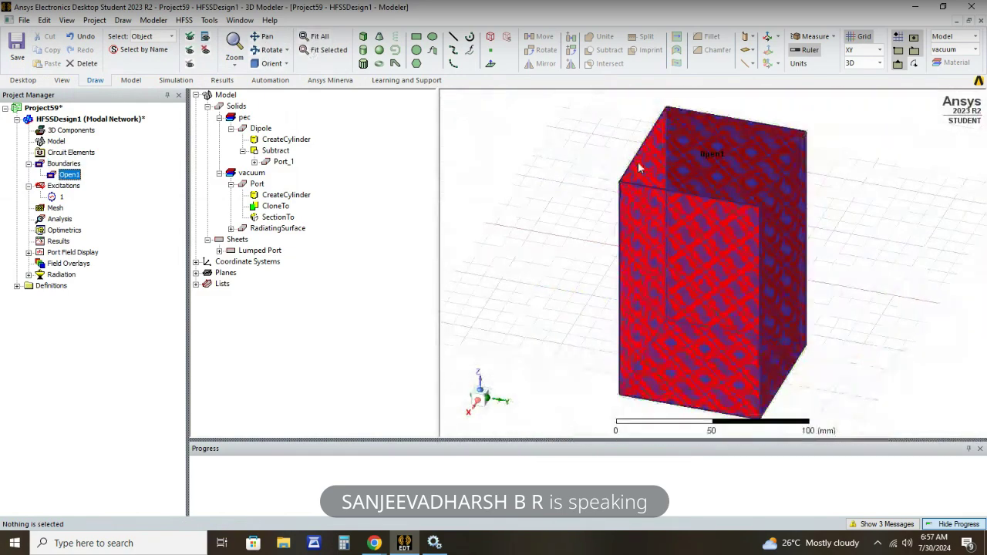
left_click(334, 187)
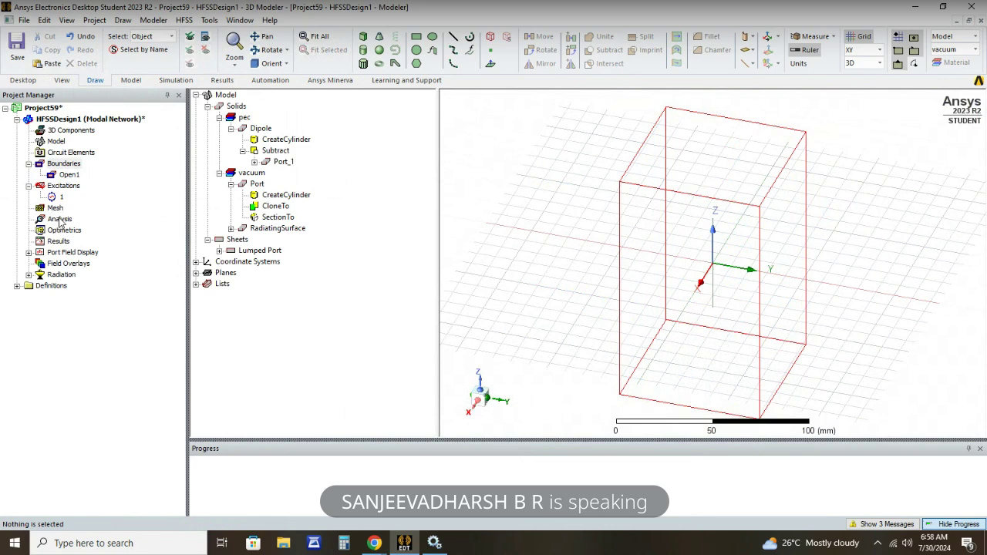
Set the theta stop angle of the 3D far-field radiation sphere to 360 deg.
left_click(28, 275)
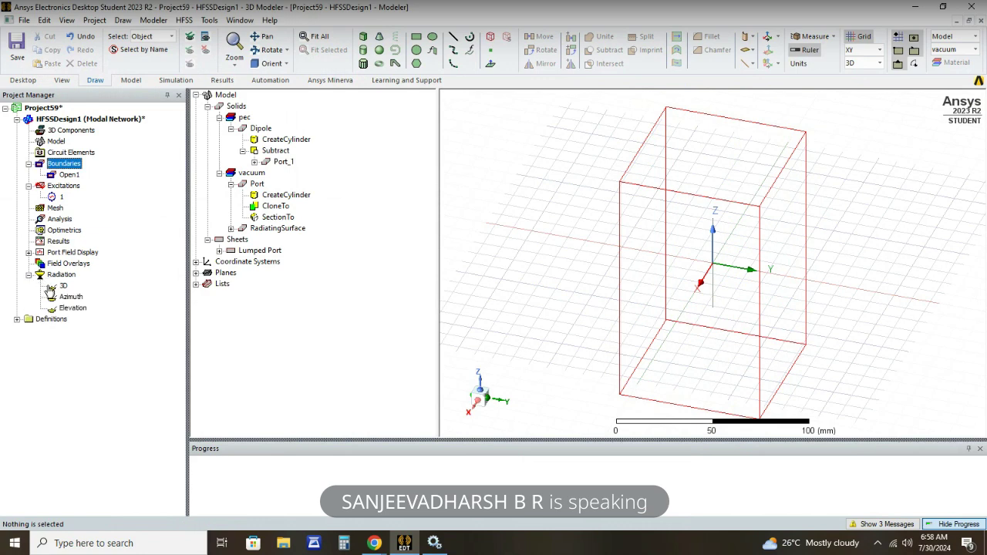
left_click(63, 287)
double_click(63, 287)
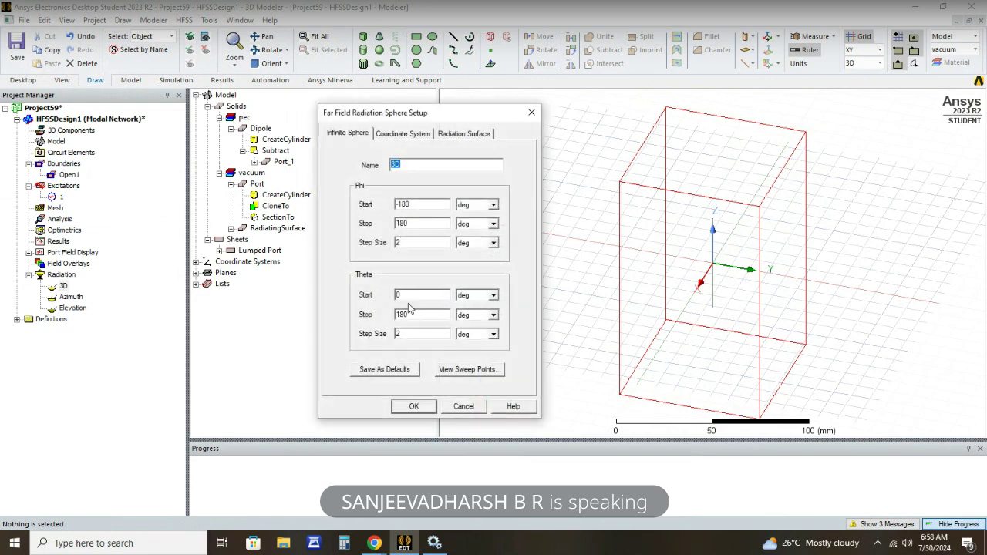
left_click(419, 314)
left_click(419, 314)
type("360")
left_click(413, 407)
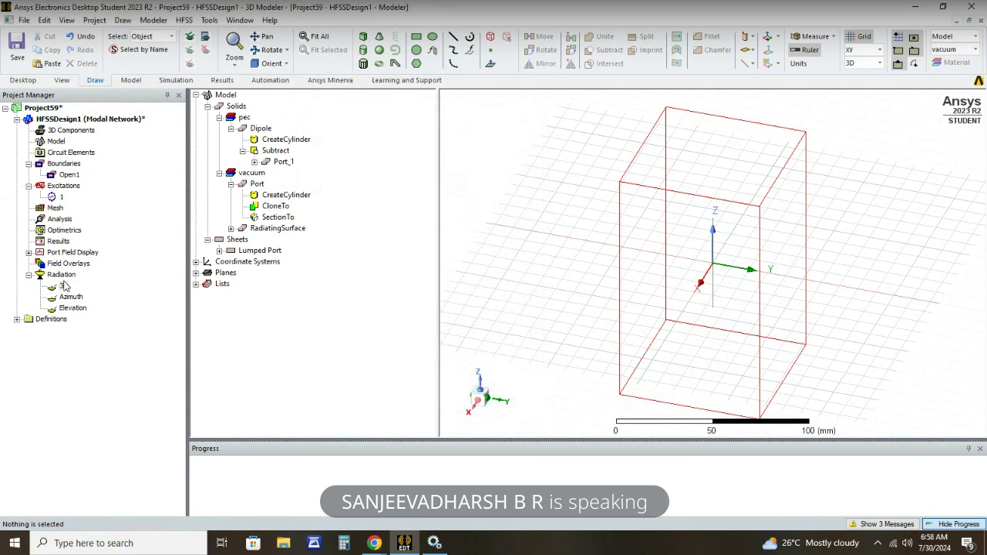
Add an advanced solution setup named Setup1 with a single solution frequency of 2.6 GHz.
left_click(62, 220)
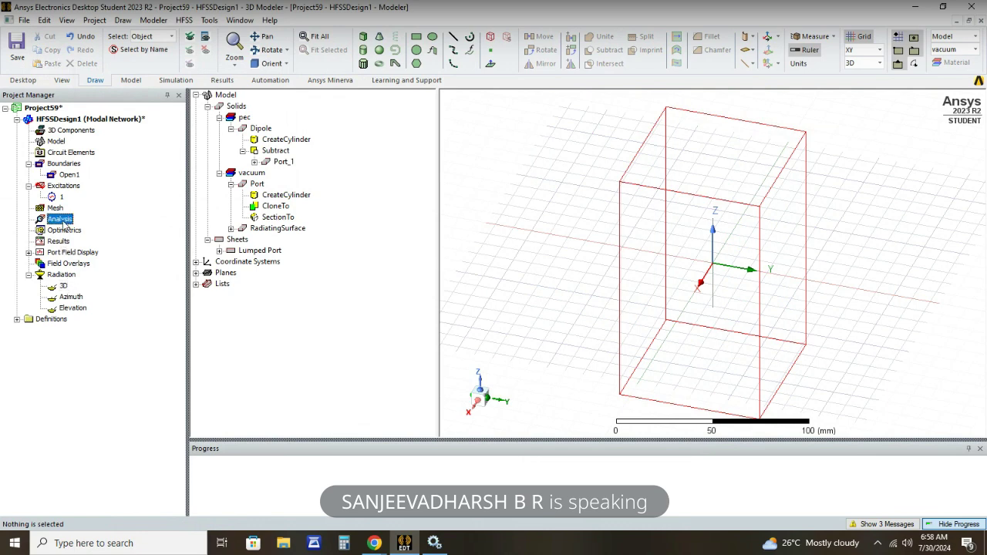
right_click(63, 222)
mouse_move(116, 246)
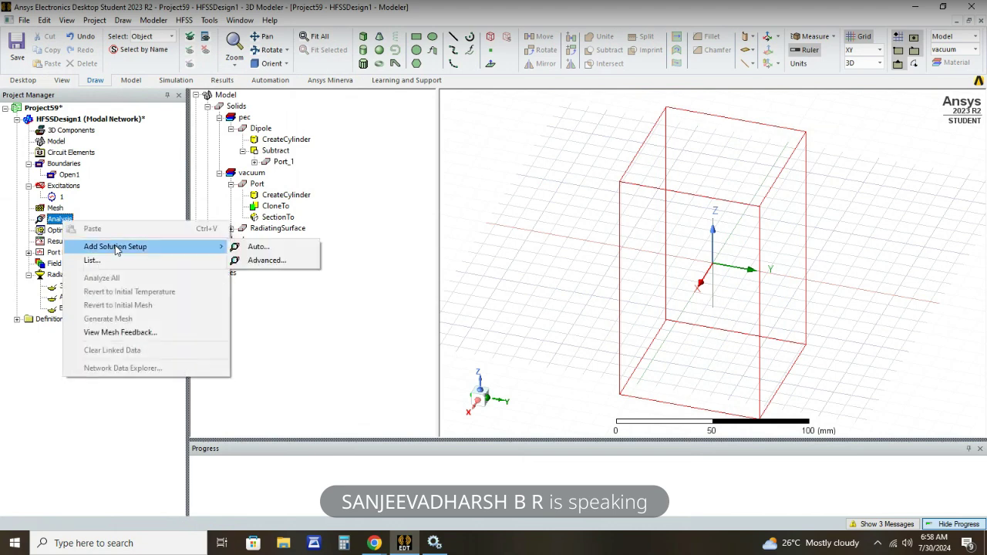
left_click(244, 262)
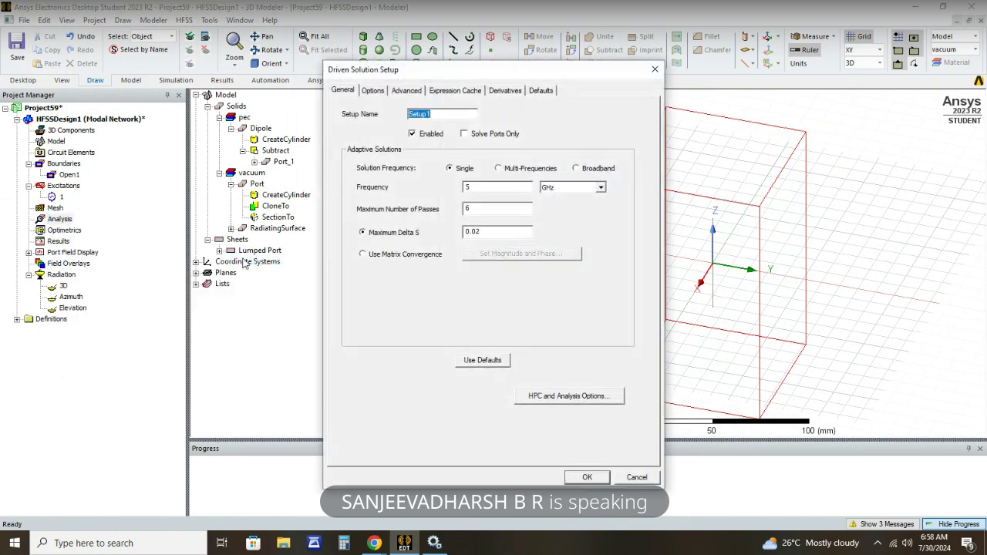
left_click(510, 187)
type("2.6")
left_click(587, 479)
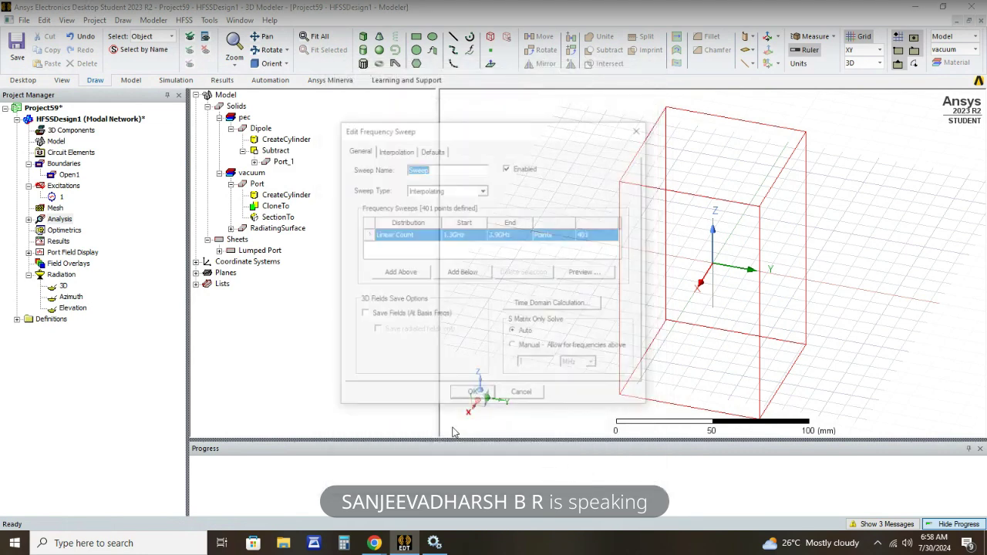
Set the interpolating frequency sweep's start to 1GHz and end to 5GHz, confirm it, and expand the analysis setups in the project tree.
left_click(477, 234)
key("BackSpace")
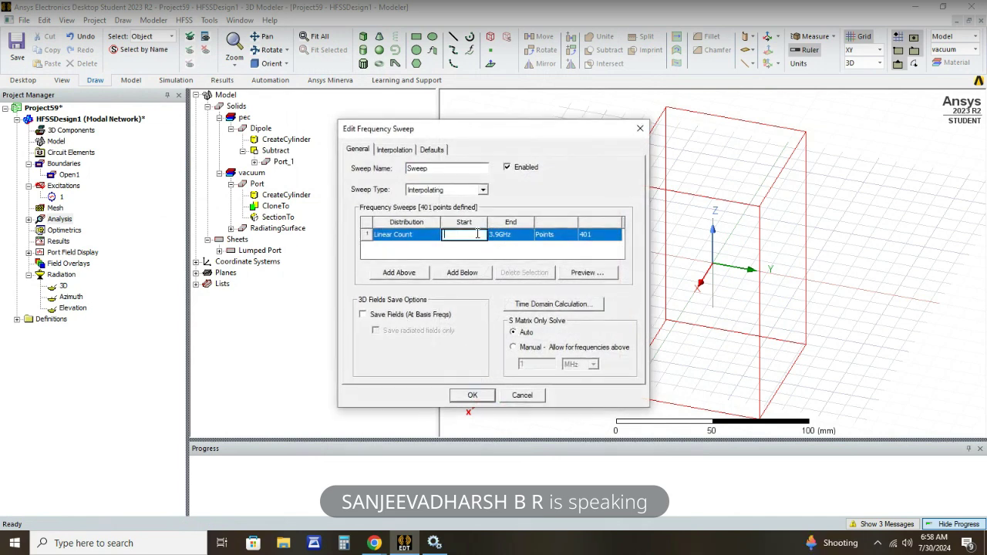
type("1GHz")
left_click(517, 234)
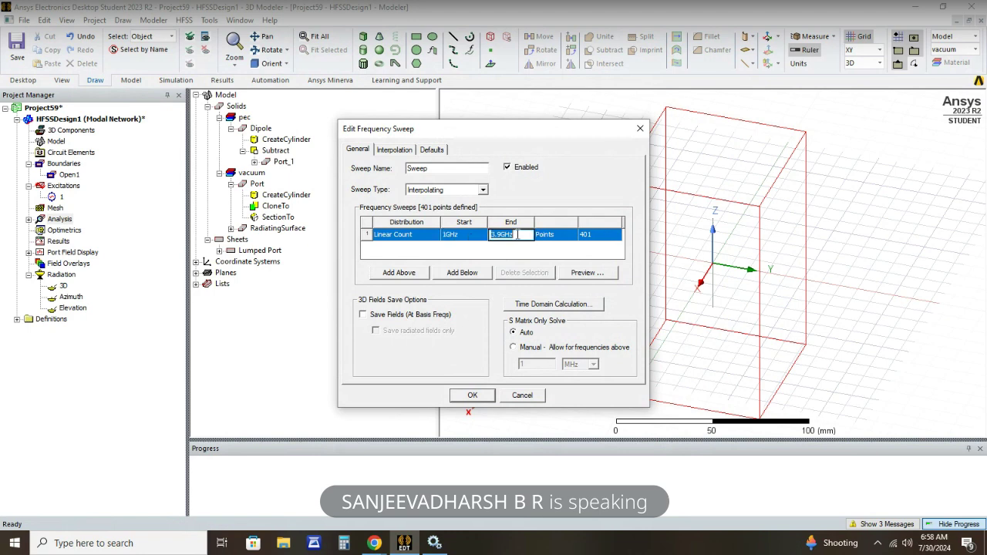
type("5GHz")
left_click(518, 256)
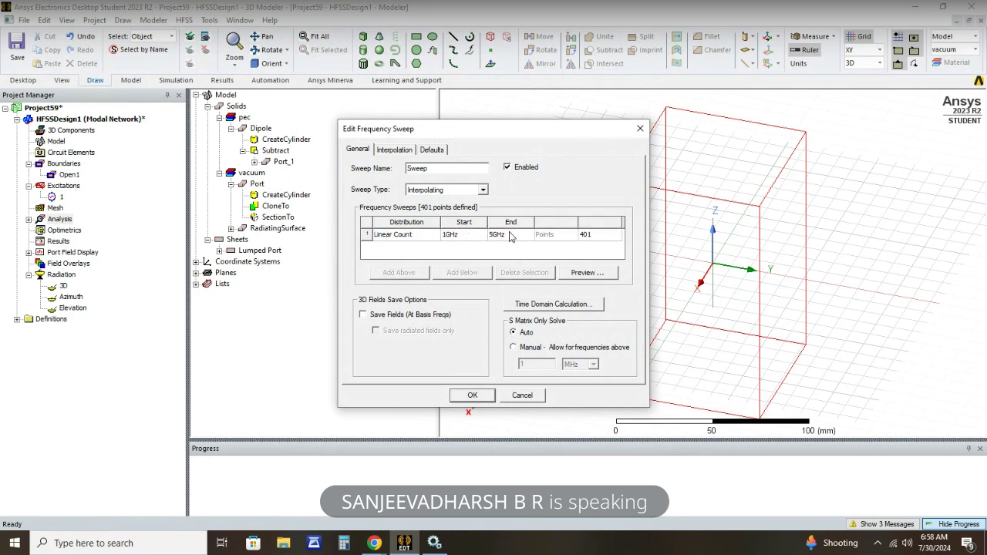
left_click(486, 397)
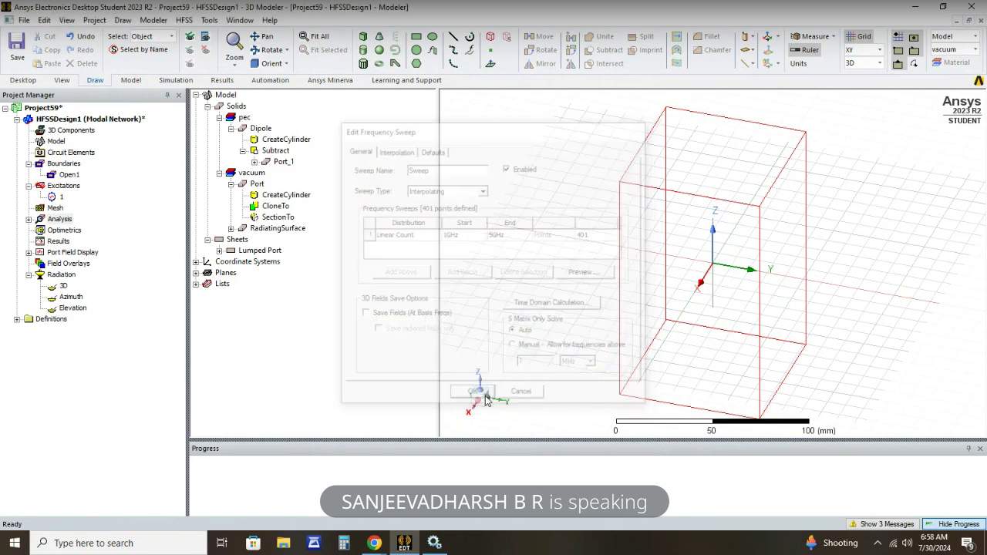
left_click(29, 220)
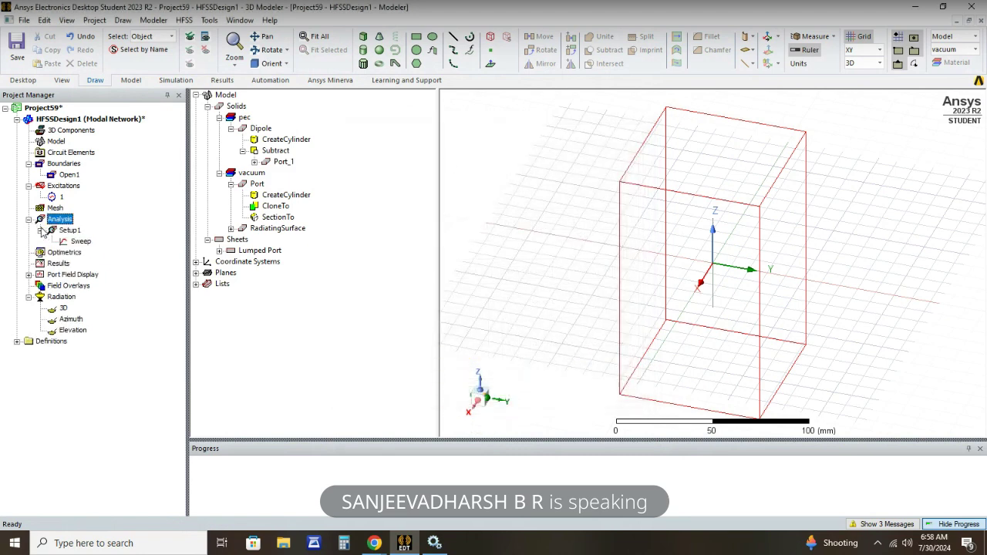
Run a validation check on the dipole design and dismiss its report.
key("Up")
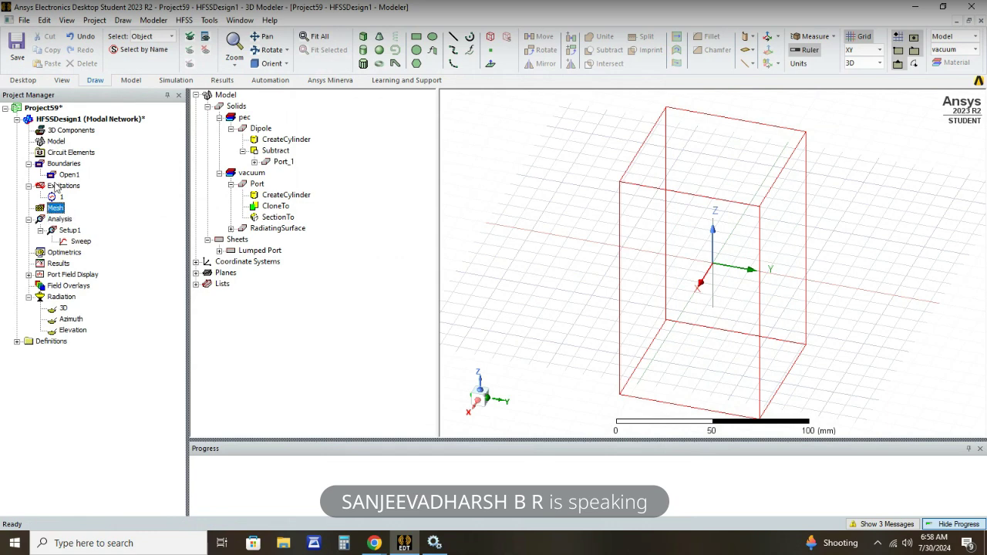
left_click(61, 131)
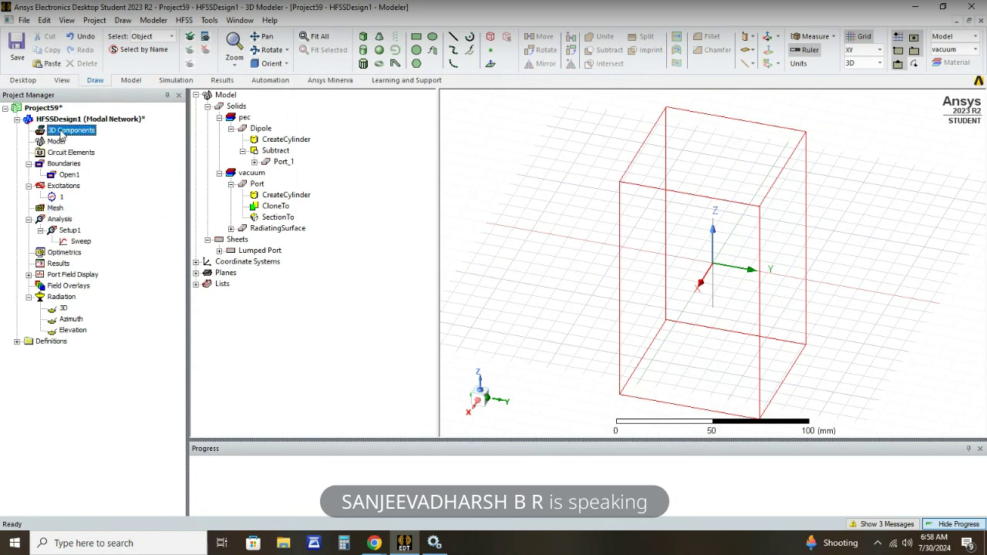
left_click(184, 21)
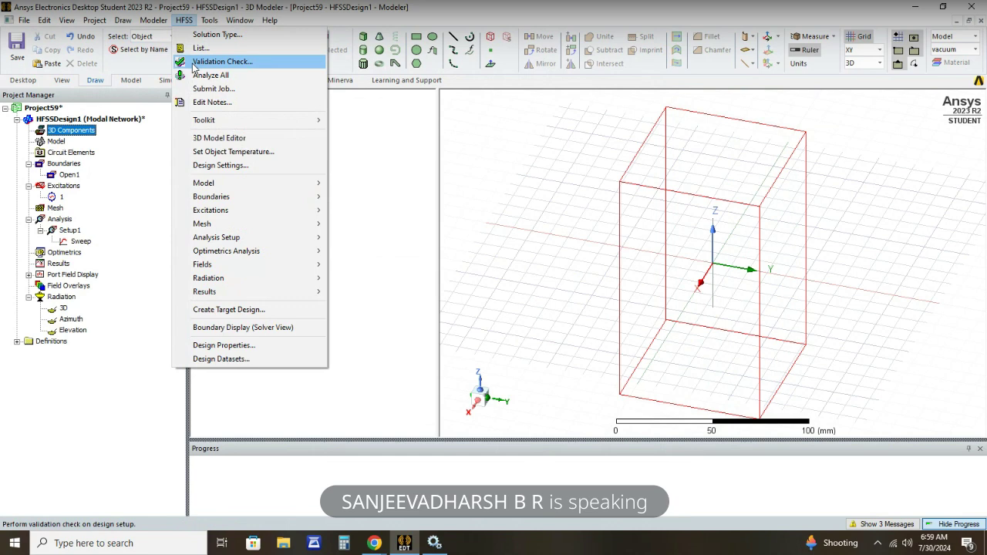
left_click(221, 61)
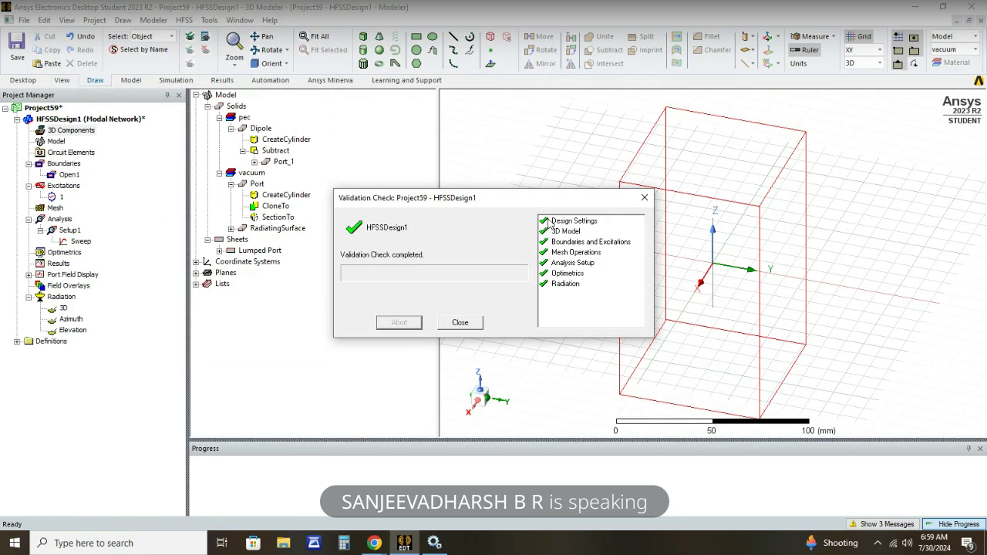
left_click(648, 199)
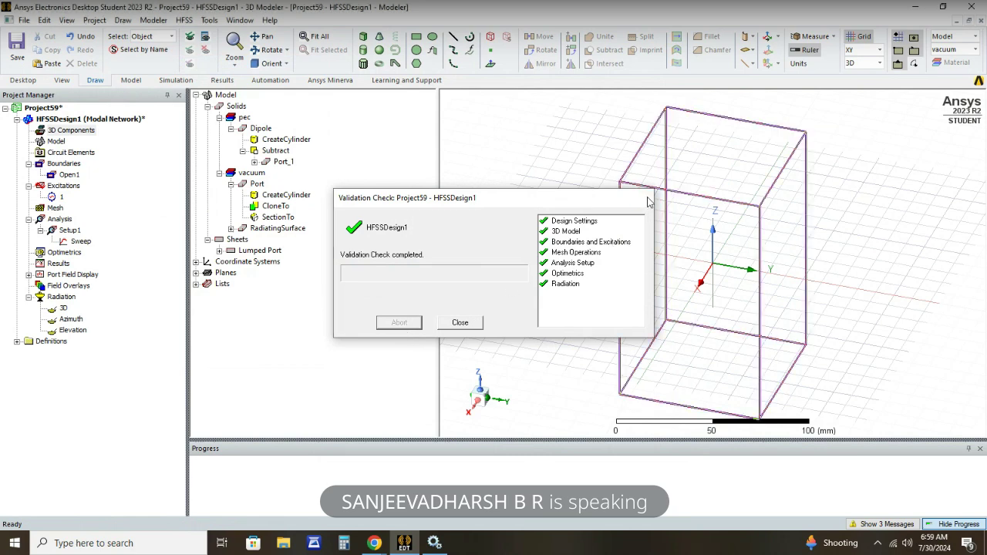
left_click(647, 198)
Start analyzing all setups of the design and save the project as dipoleantennadesign1.
left_click(184, 21)
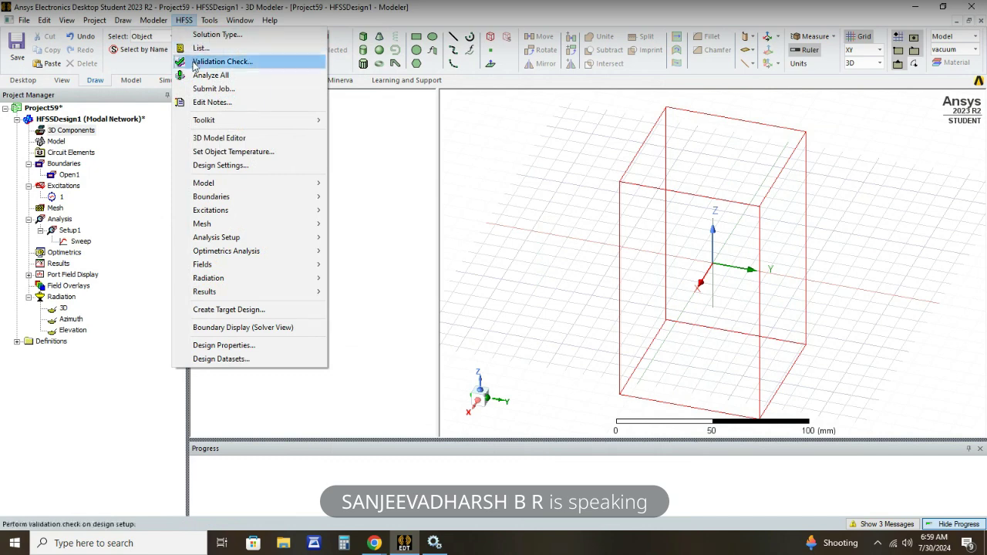
left_click(207, 75)
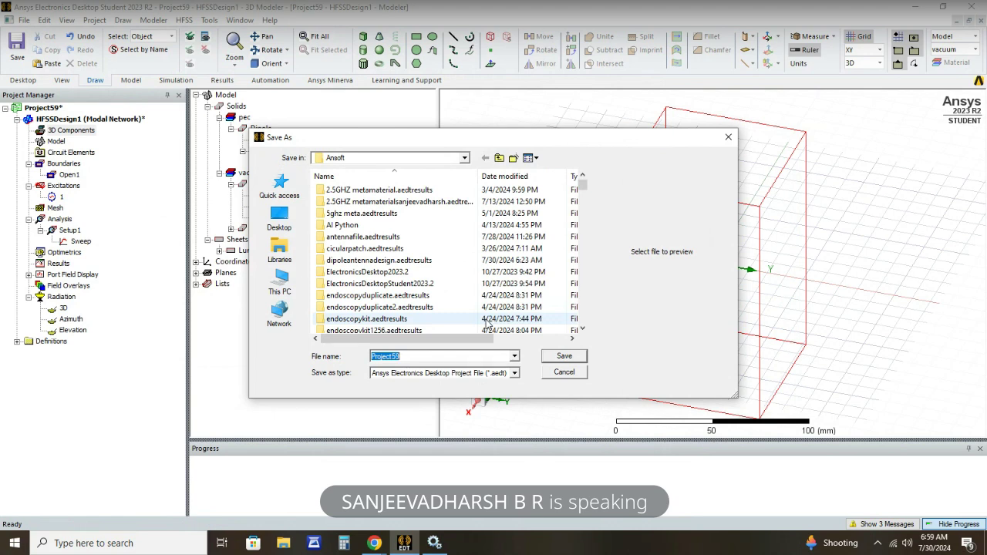
type("dipoleantennad")
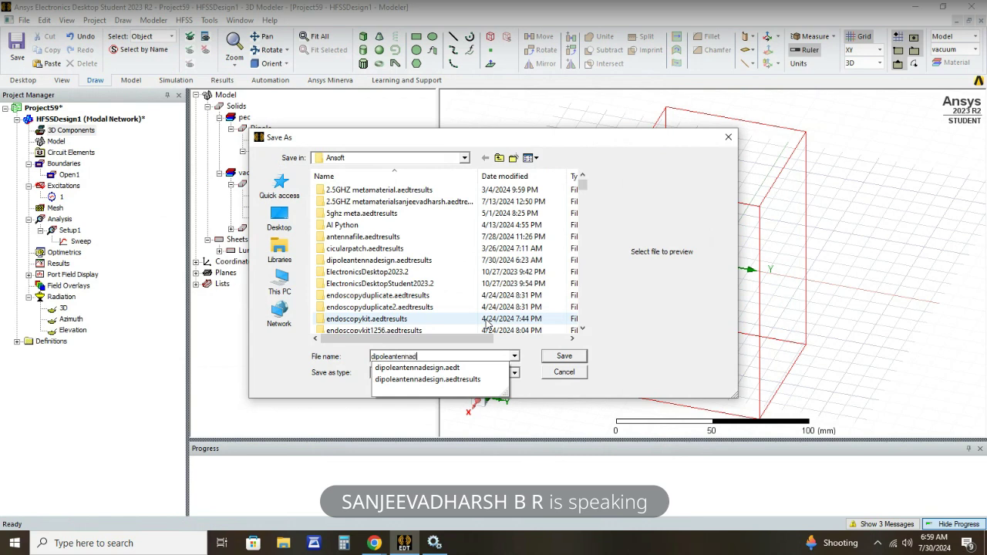
type("esign1")
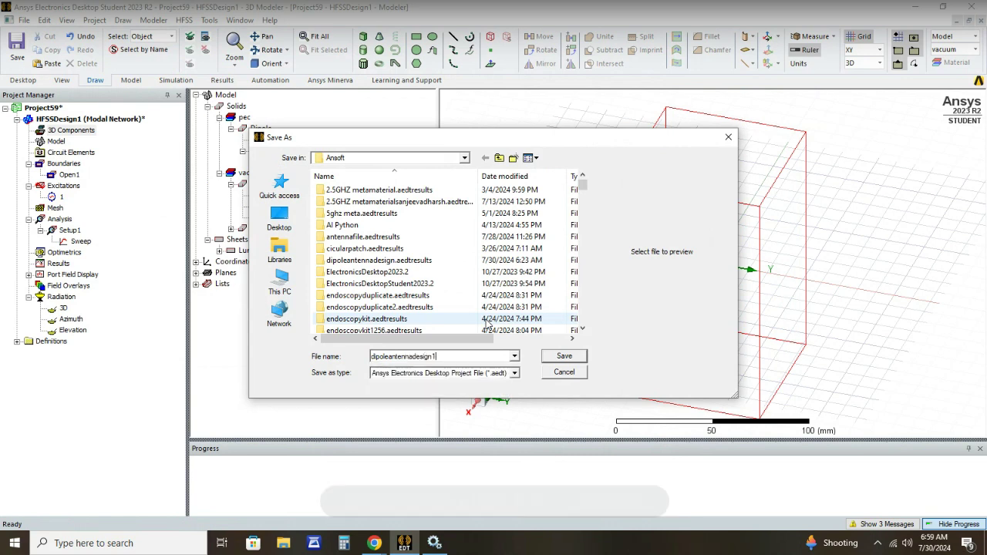
left_click(561, 356)
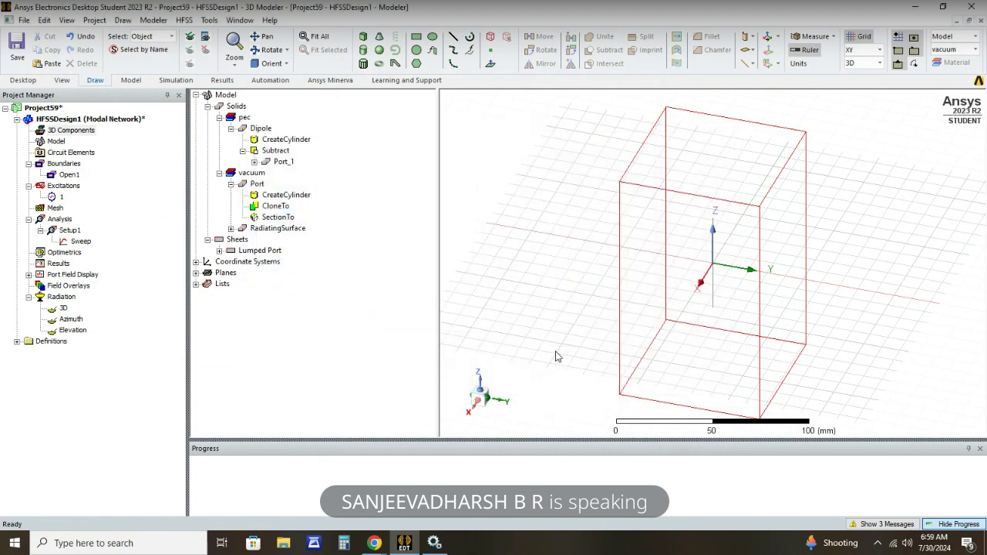
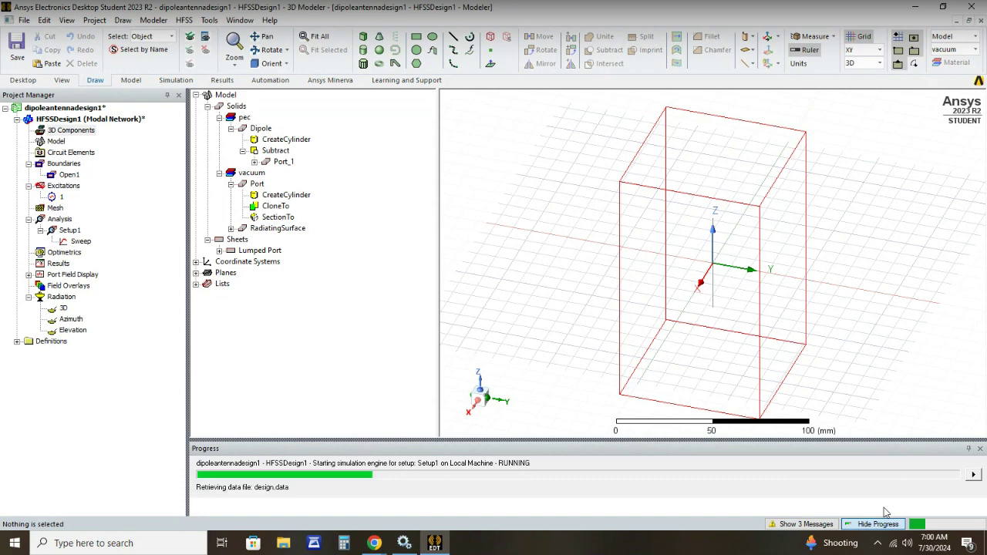
Show the simulation messages, widen the progress display during the solve, and examine the dipole inside its radiating box.
left_click(816, 526)
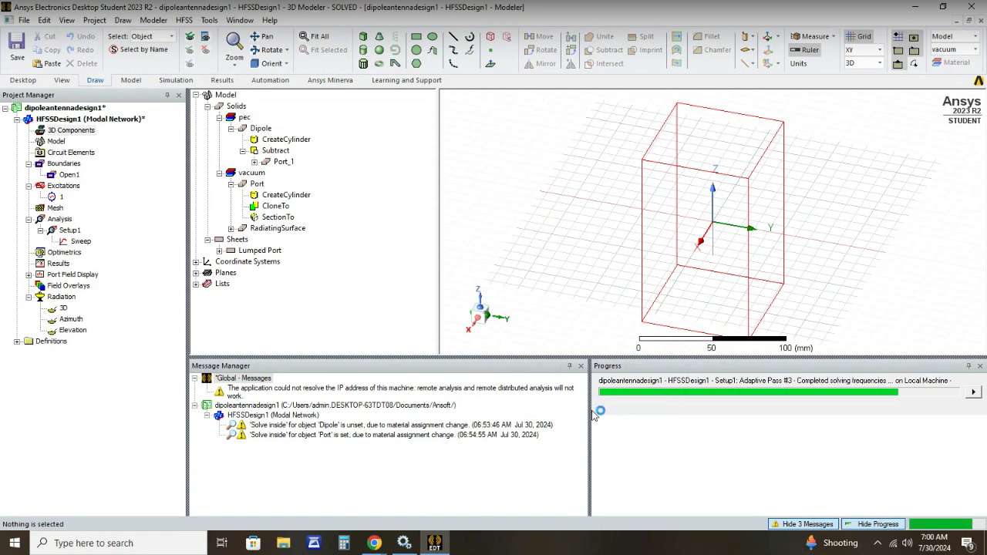
left_click_drag(590, 410, 200, 414)
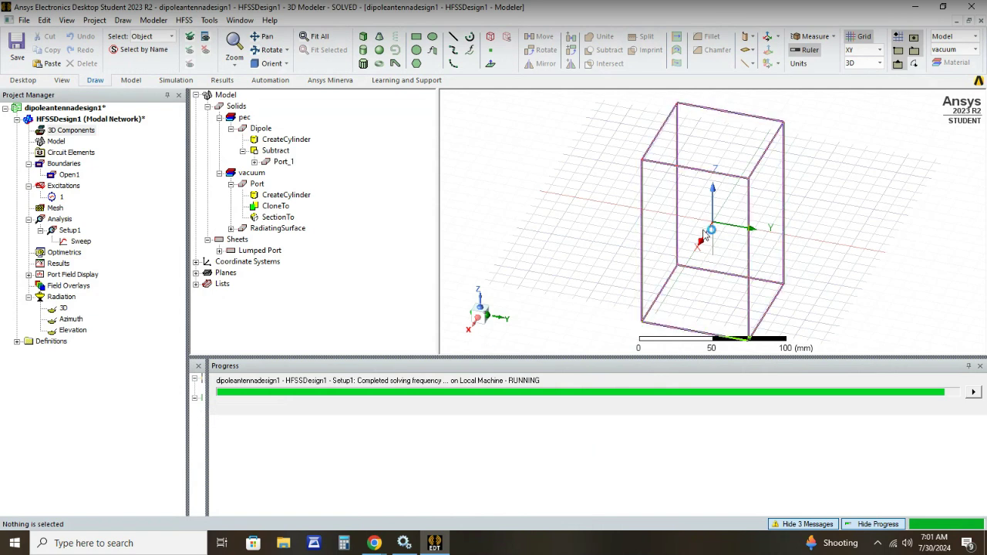
scroll(703, 236, "up", 5)
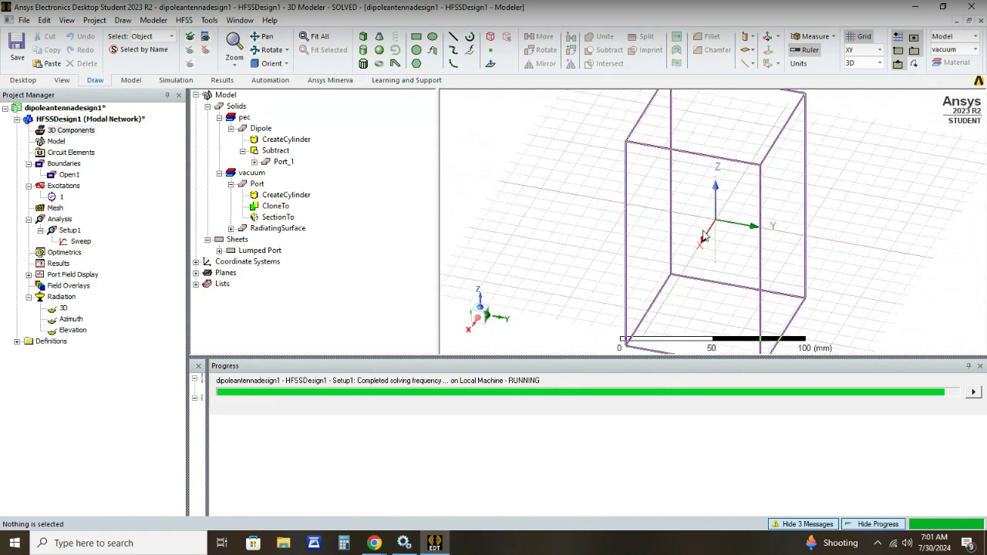
scroll(716, 235, "down", 5)
left_click(751, 182)
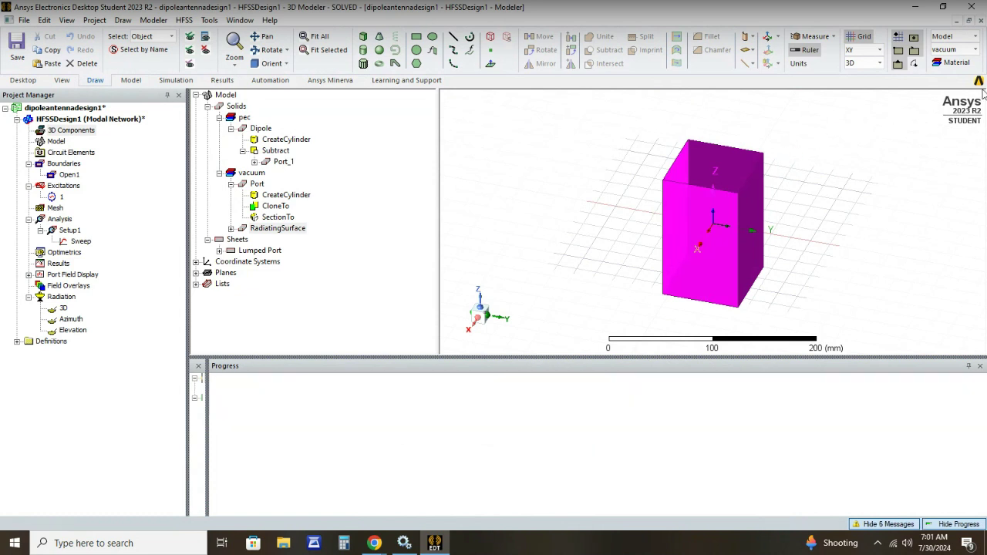
left_click(781, 151)
scroll(734, 206, "up", 1)
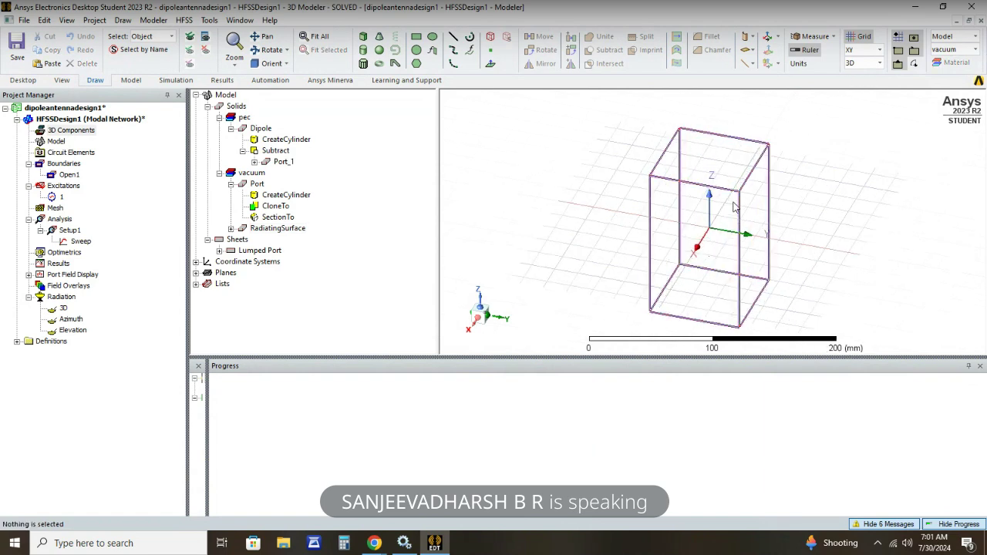
scroll(734, 207, "up", 5)
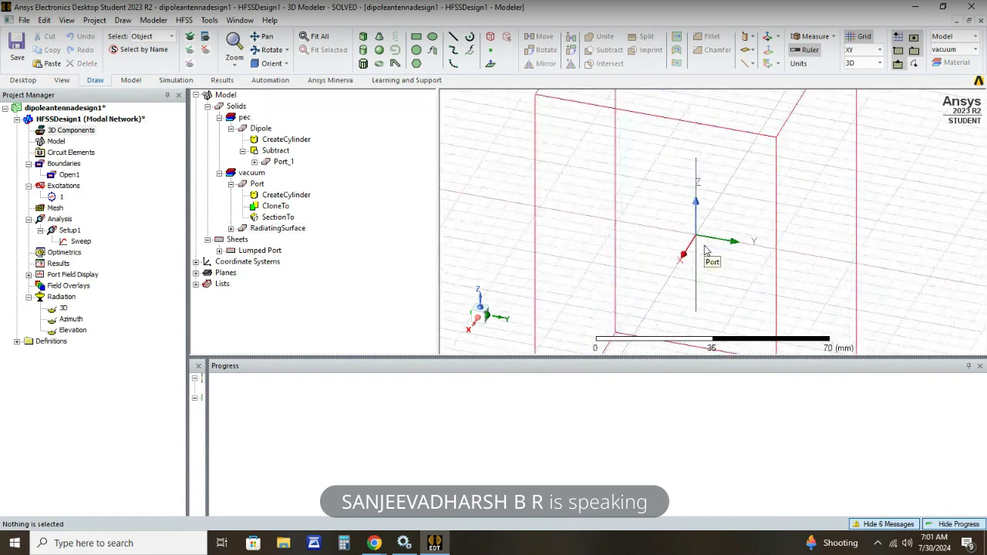
scroll(704, 249, "up", 1)
Create a rectangular modal solution data plot of S(1,1) in dB against frequency from Setup1 : Sweep.
left_click(183, 21)
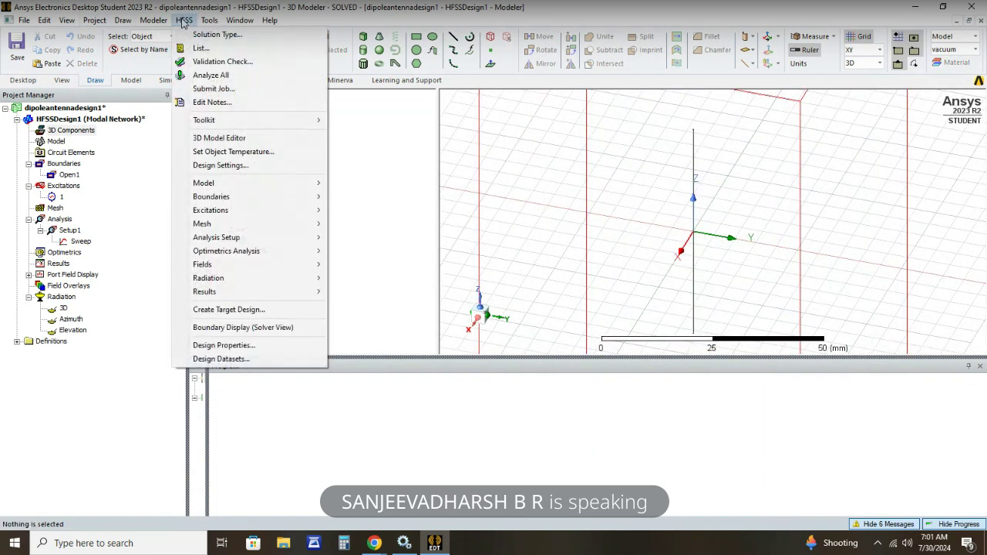
mouse_move(297, 293)
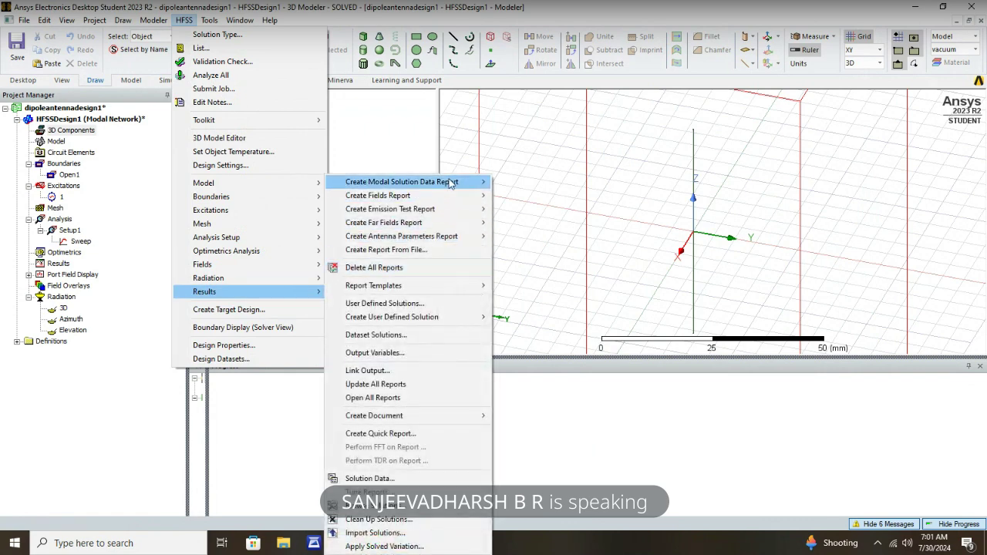
mouse_move(451, 182)
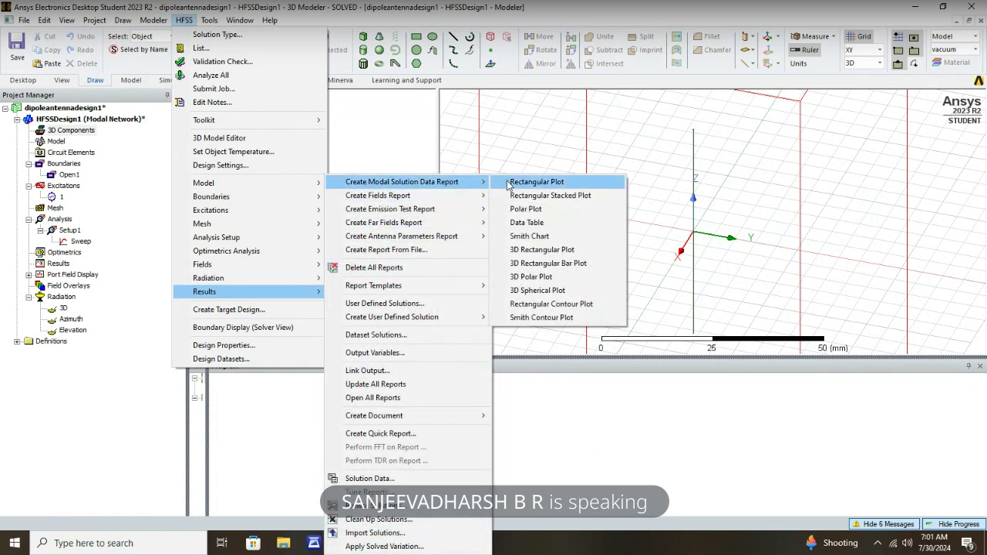
left_click(508, 186)
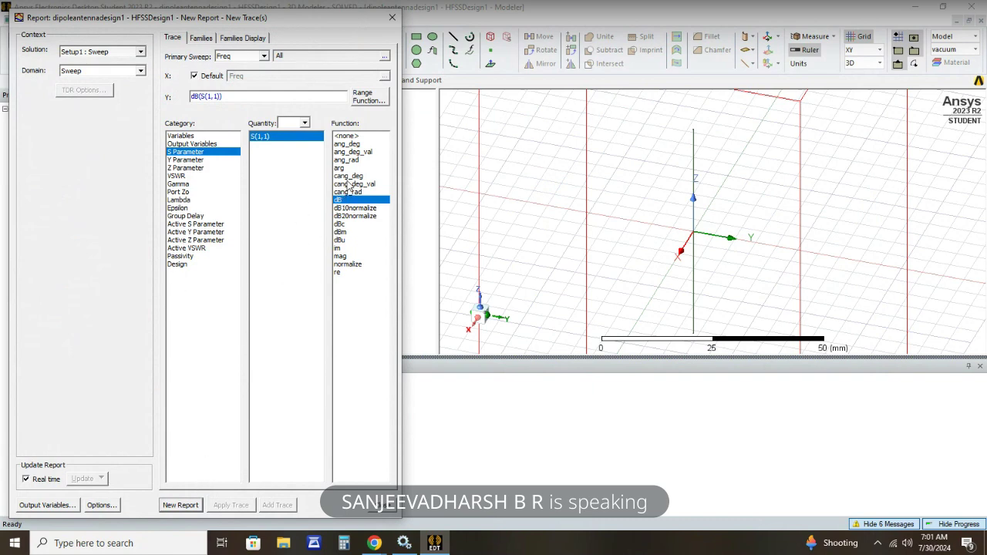
left_click(182, 506)
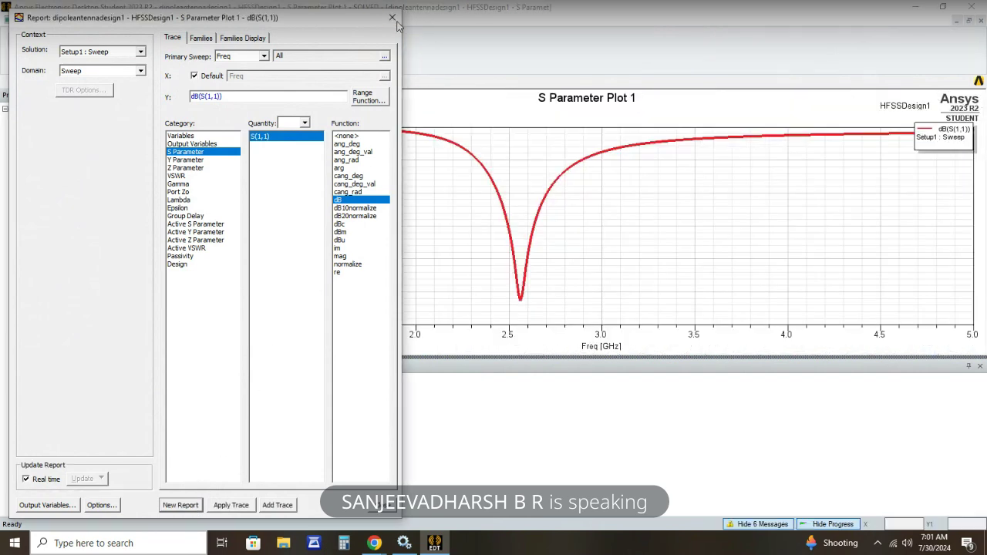
left_click(392, 17)
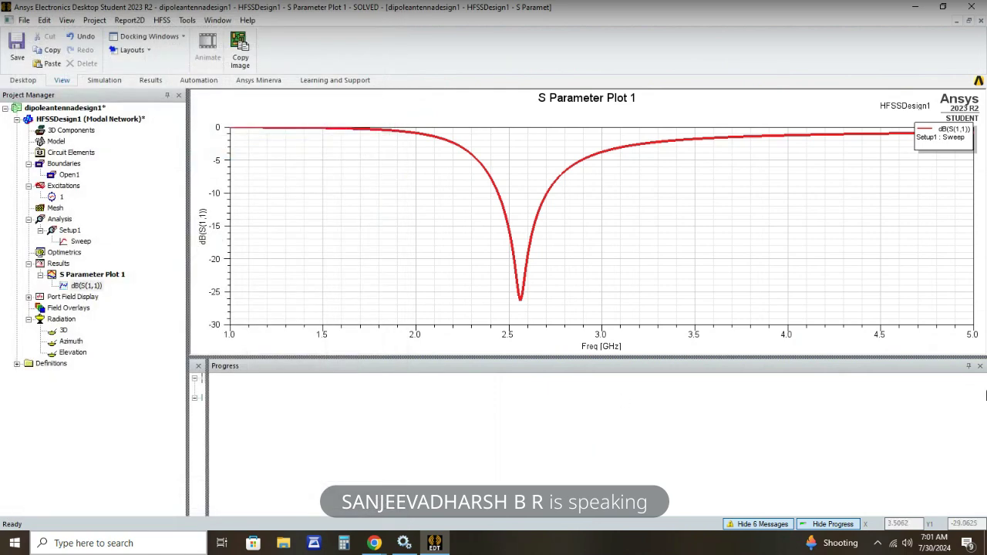
Hide the progress and message displays and add a marker near the S(1,1) curve's minimum at about 2.57 GHz.
left_click(980, 365)
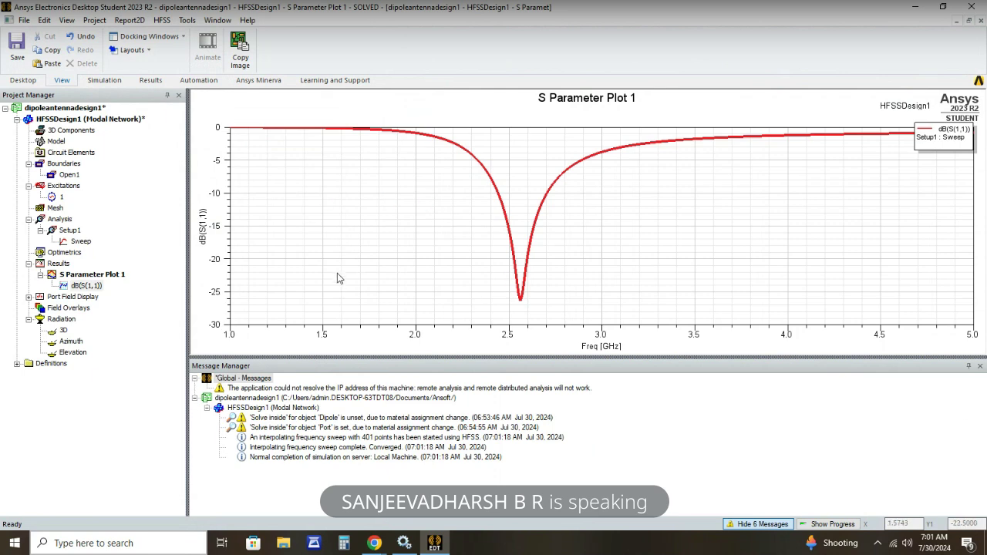
left_click(980, 367)
right_click(387, 299)
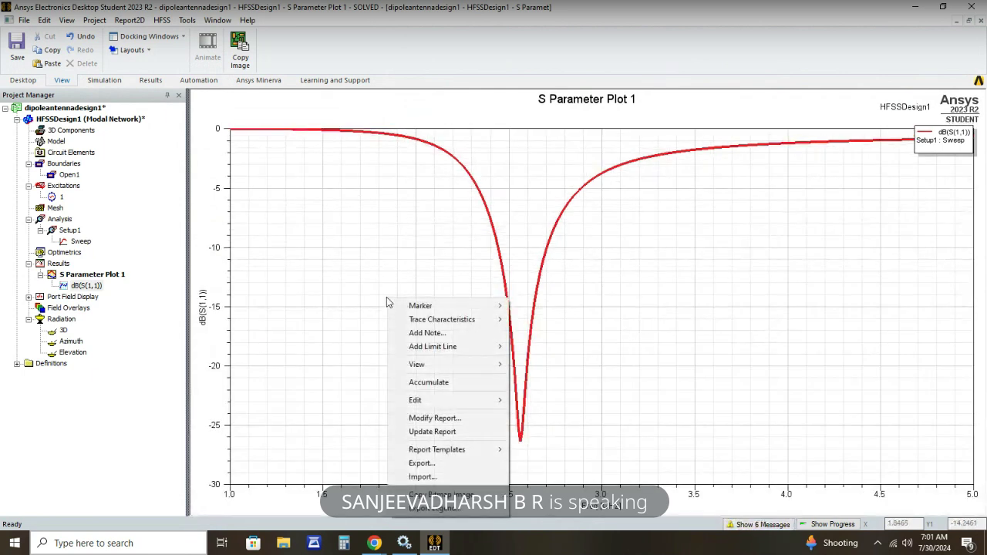
mouse_move(462, 306)
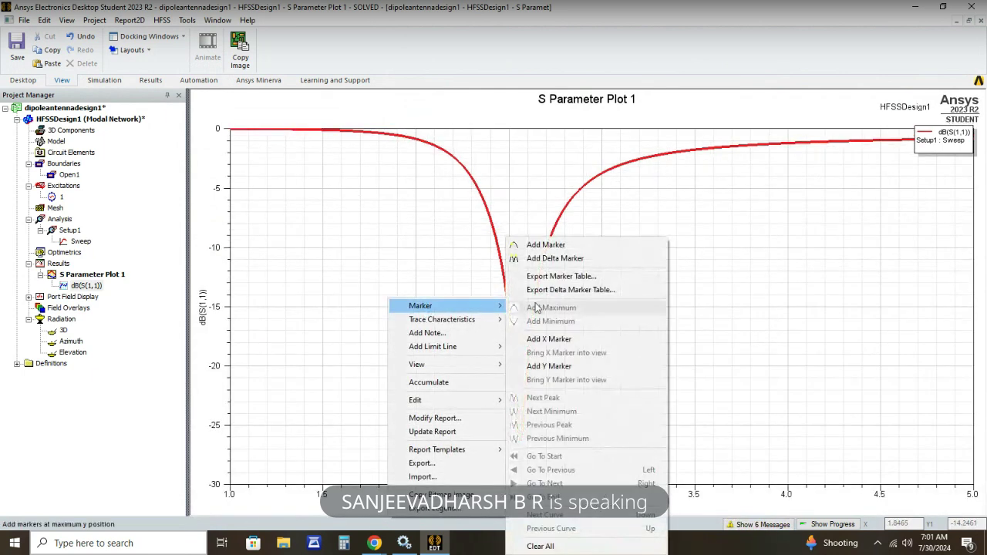
left_click(545, 245)
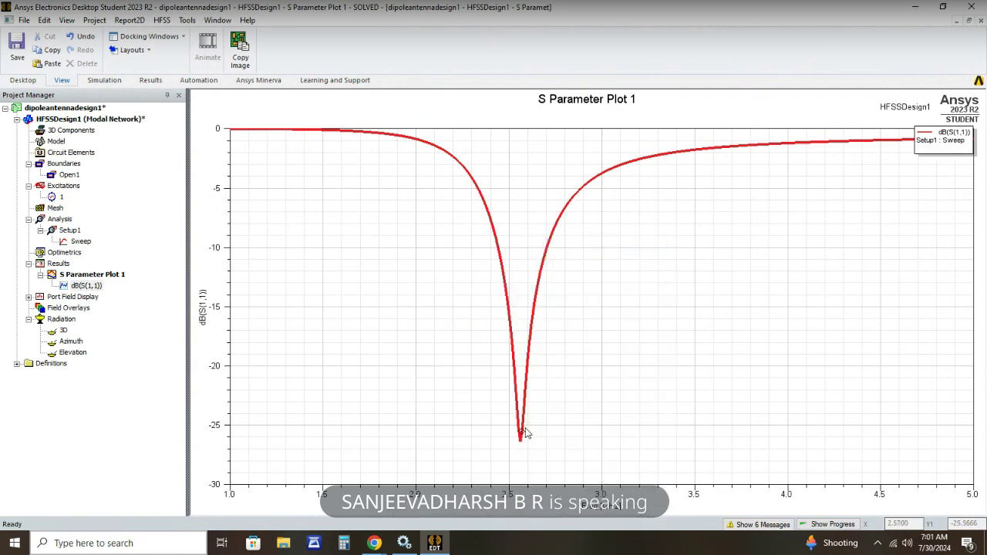
left_click(521, 430)
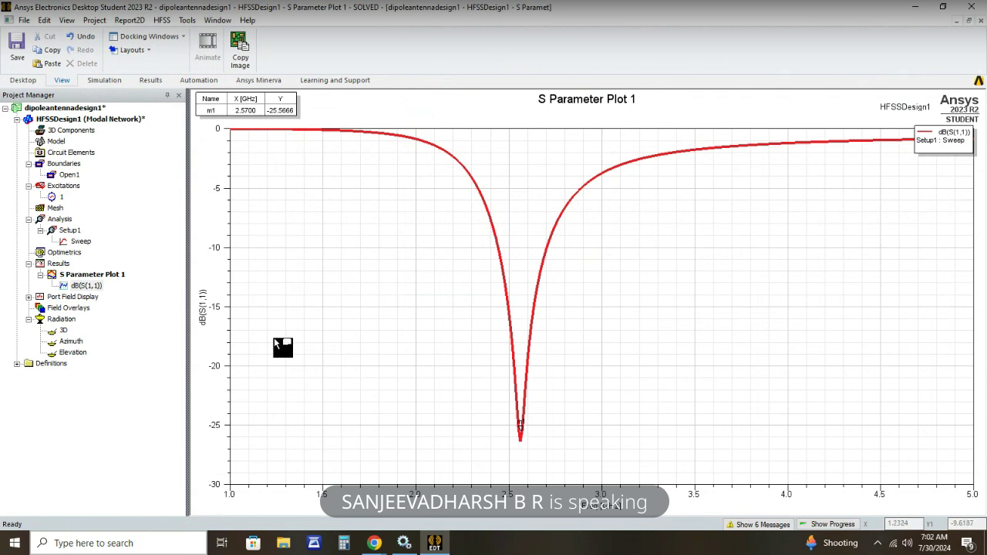
End marker mode on the S(1,1) plot and add a Y marker positioned at about -10.24 dB.
right_click(289, 311)
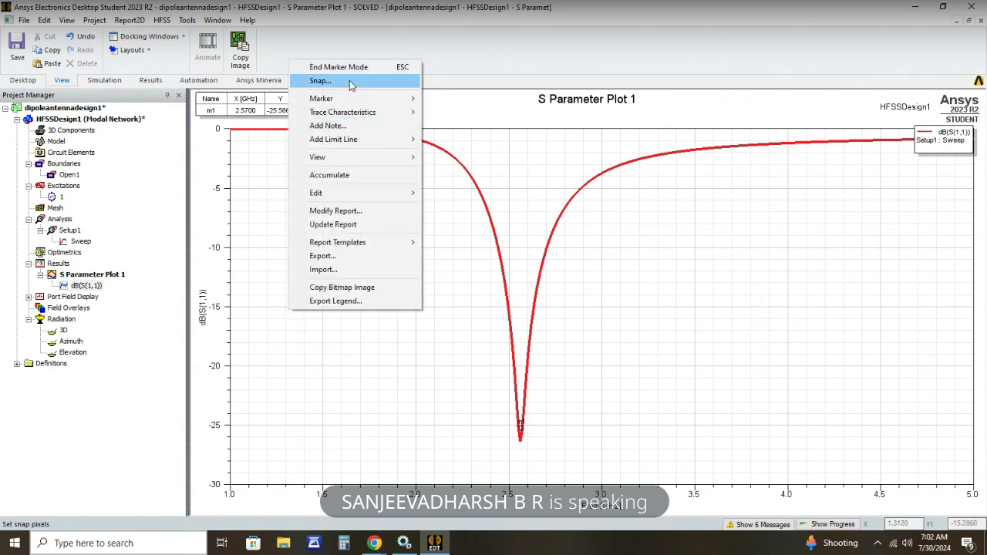
mouse_move(349, 102)
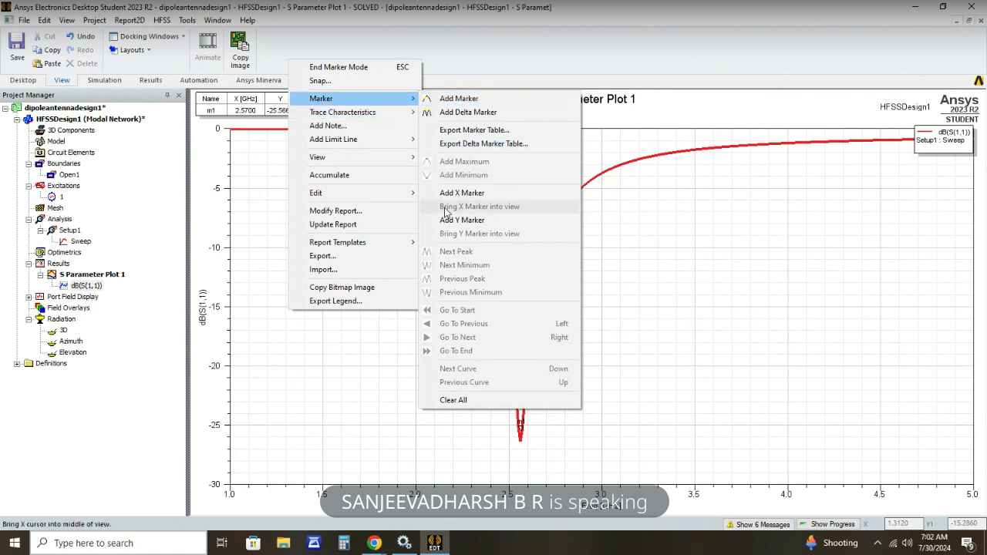
key("Escape")
key("Escape")
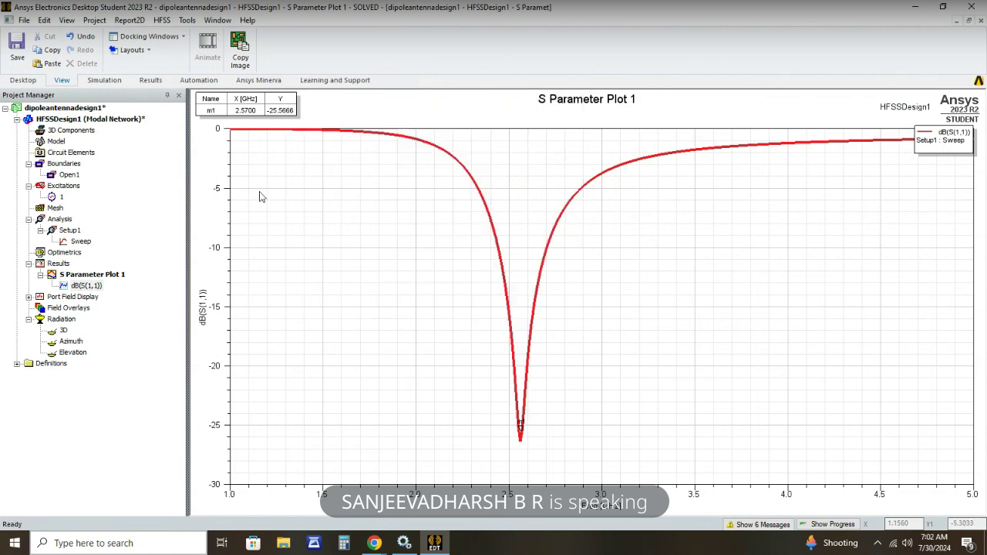
right_click(259, 197)
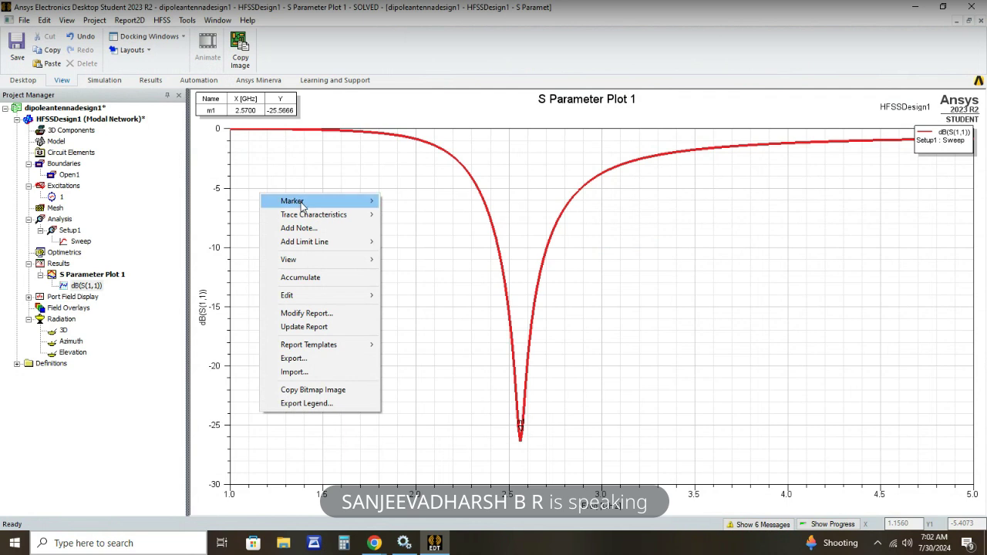
mouse_move(351, 201)
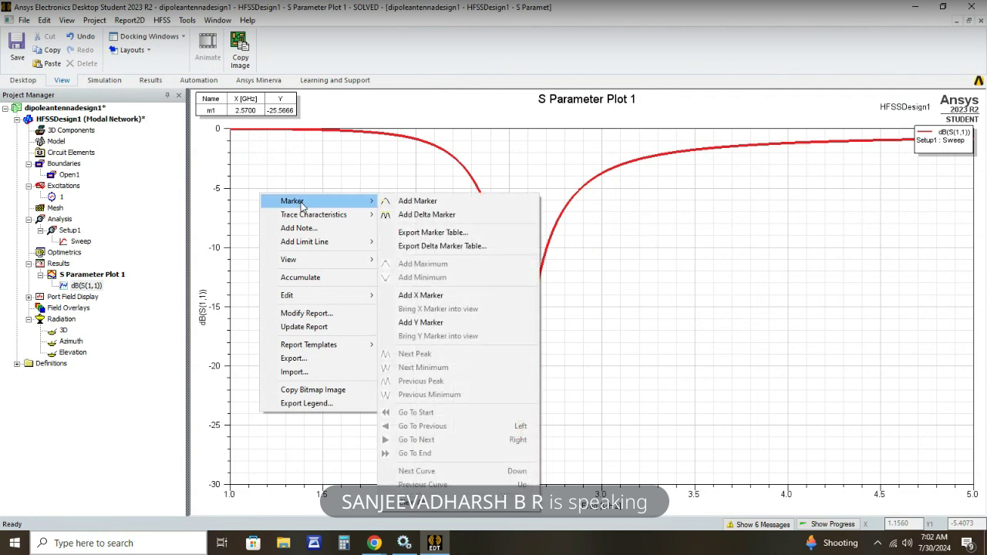
left_click(432, 322)
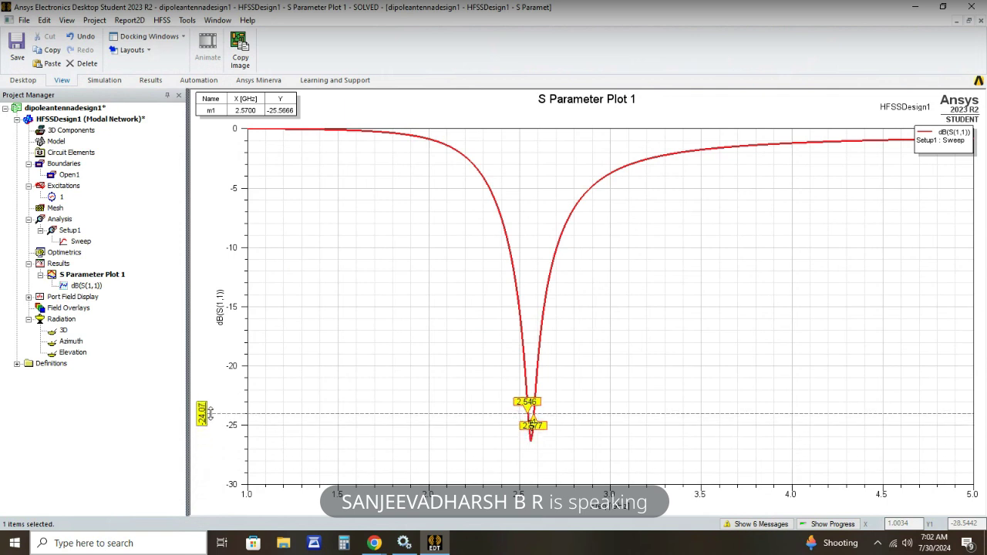
left_click(212, 332)
left_click_drag(212, 332, 212, 249)
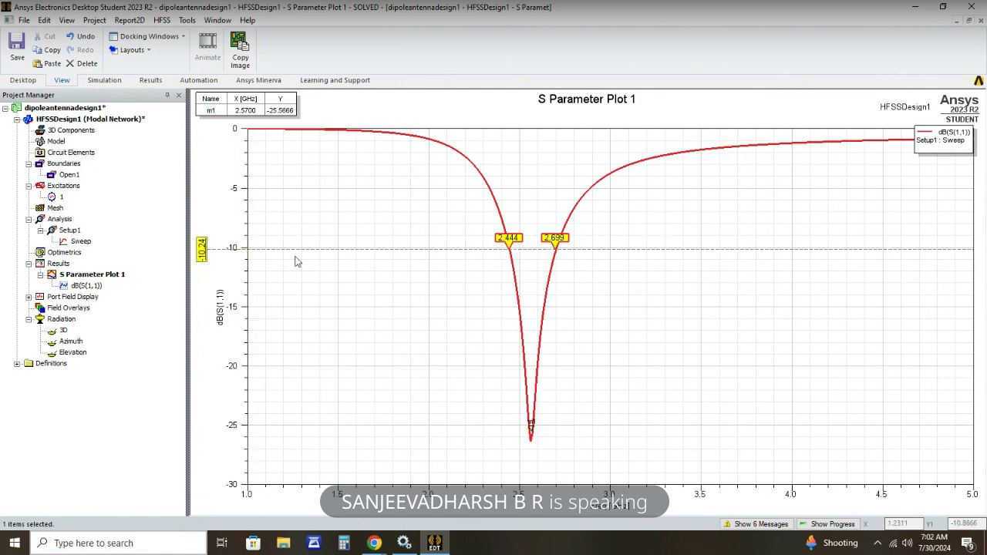
Create a rectangular modal solution data plot of VSWR(1) against frequency from Setup1 : Sweep.
left_click(162, 21)
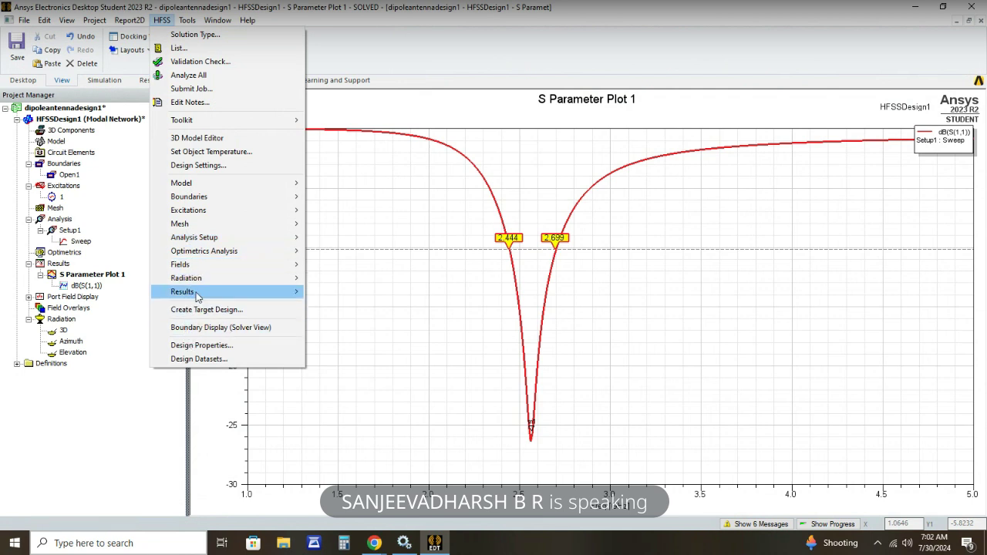
mouse_move(198, 295)
mouse_move(356, 188)
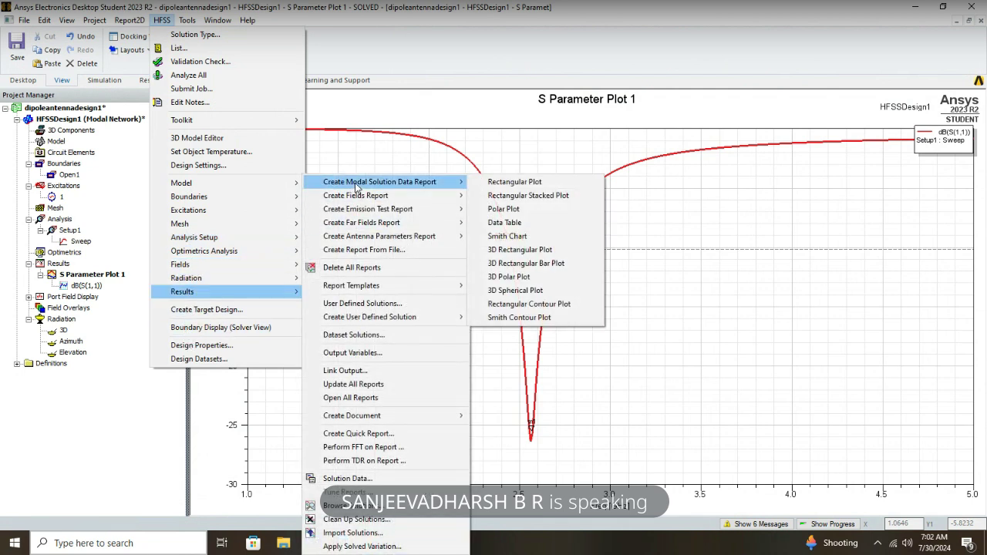
left_click(494, 180)
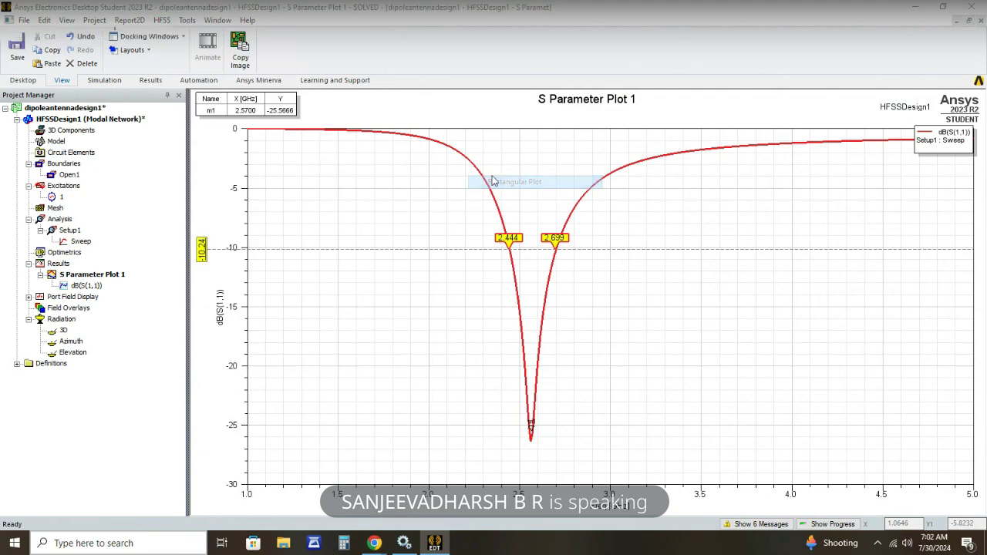
left_click(194, 176)
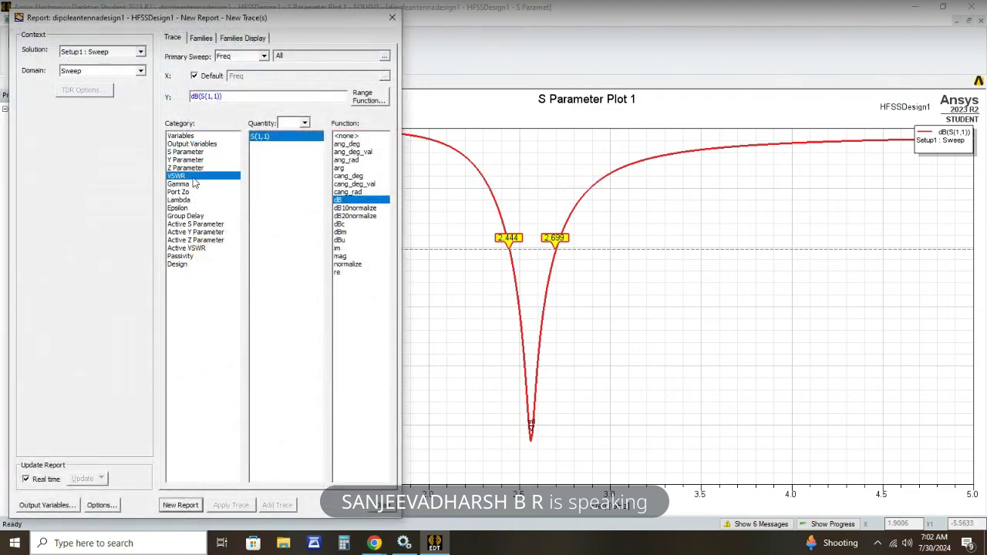
left_click(180, 505)
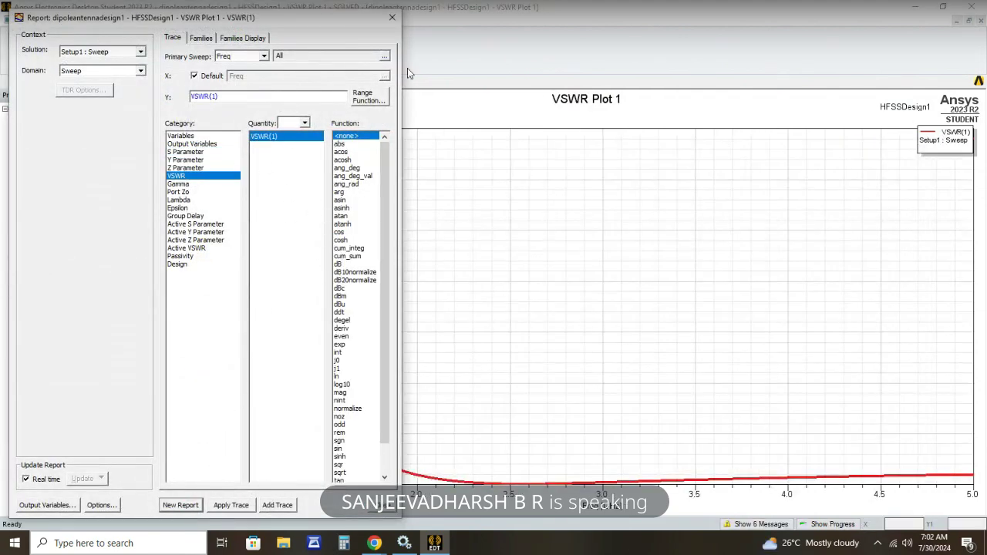
left_click(394, 17)
Add a marker near the minimum of the VSWR(1) curve at about 2.59 GHz.
right_click(386, 229)
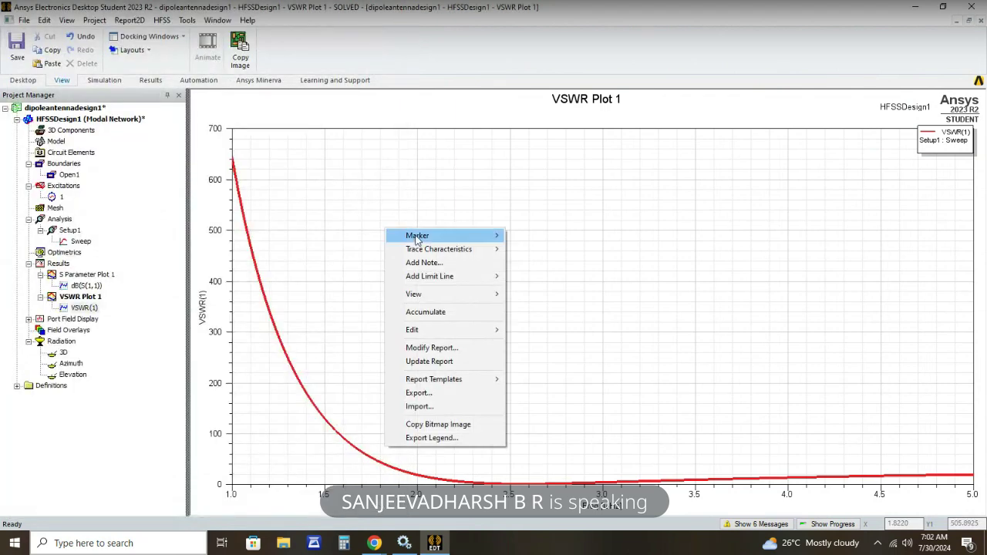
mouse_move(497, 235)
left_click(536, 235)
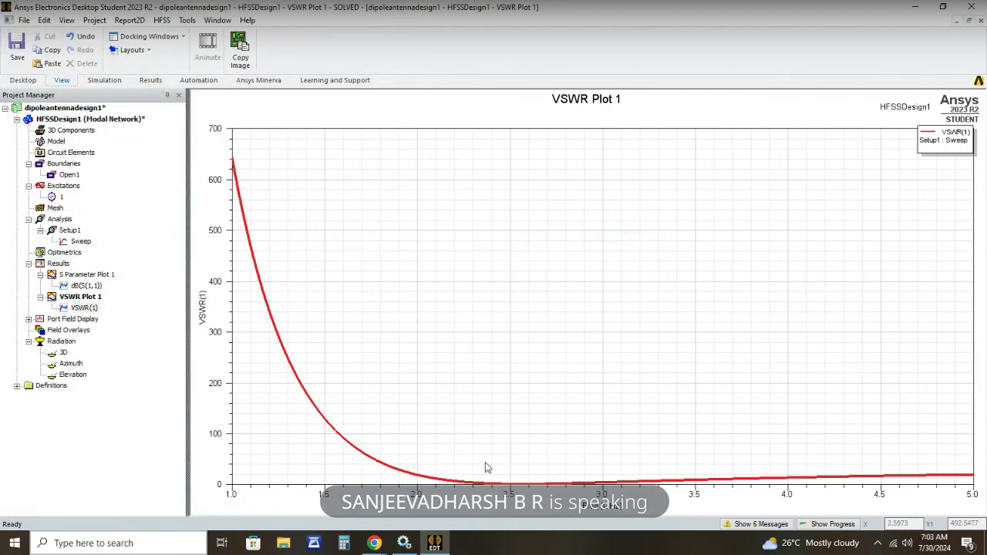
left_click(525, 484)
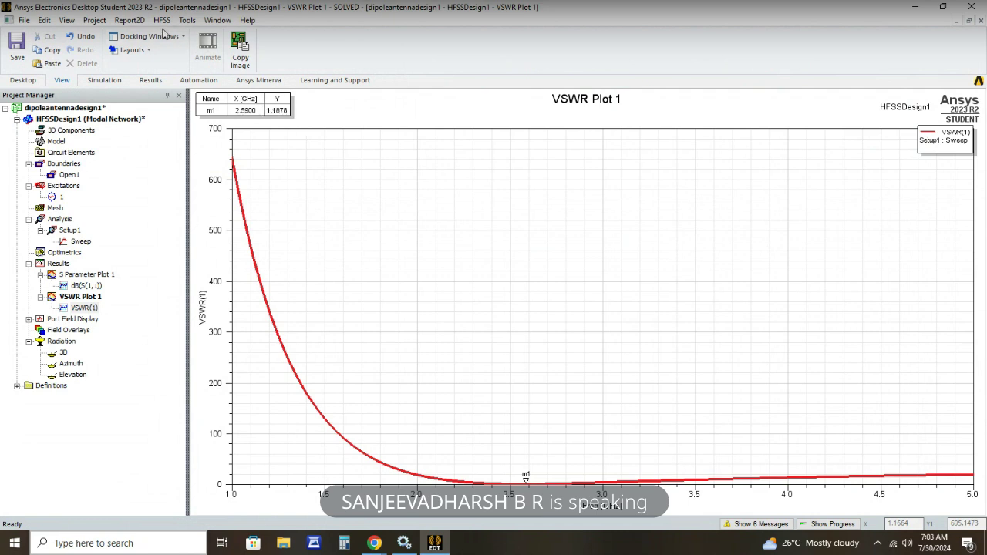
left_click(162, 20)
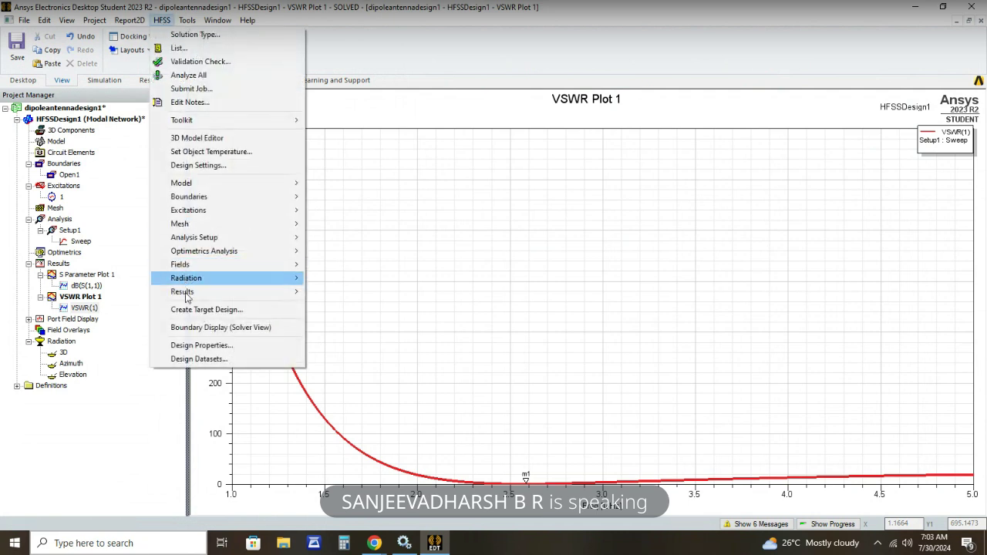
left_click(192, 345)
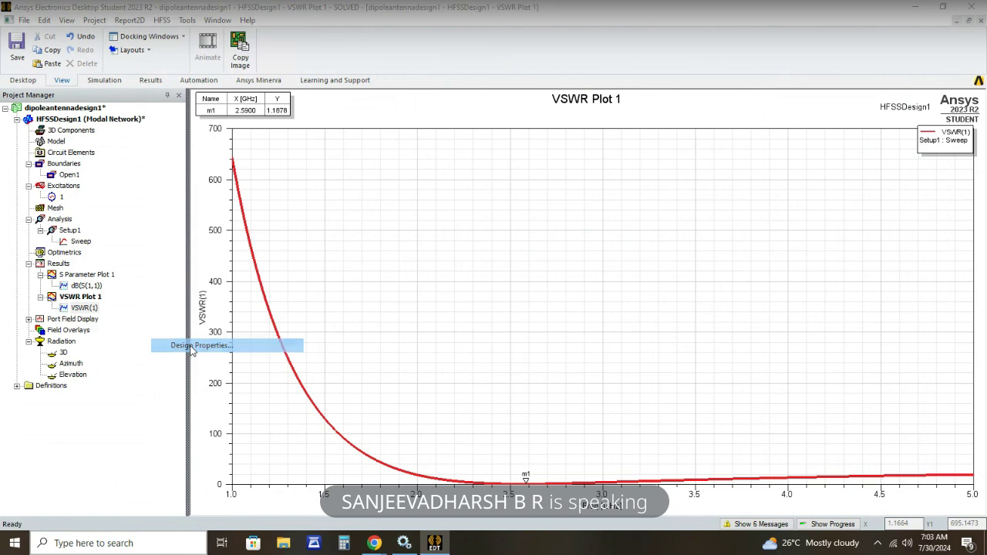
left_click(651, 162)
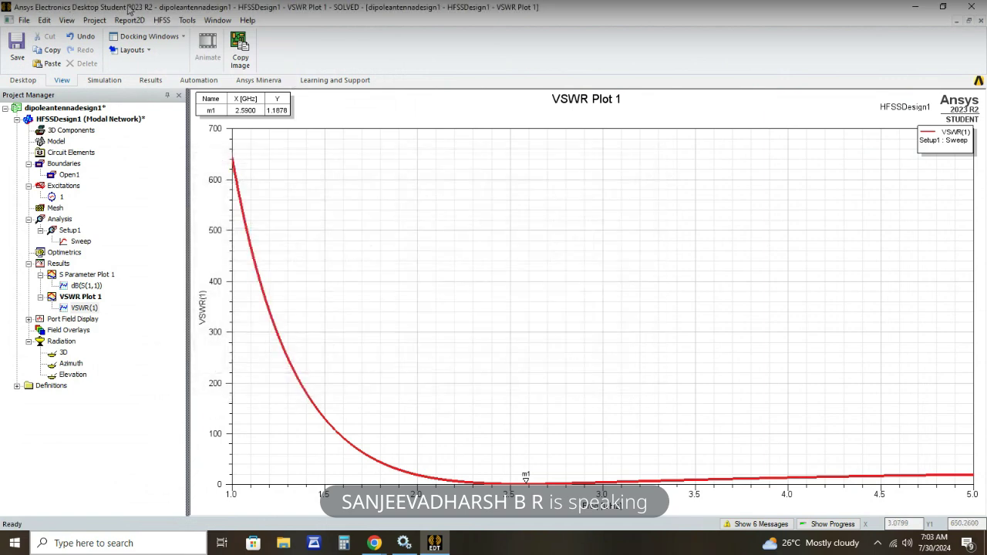
Create a far fields 3D spherical plot of GainTotal over Phi and Theta from Setup1 : LastAdaptive with the 3D geometry.
left_click(161, 20)
mouse_move(227, 292)
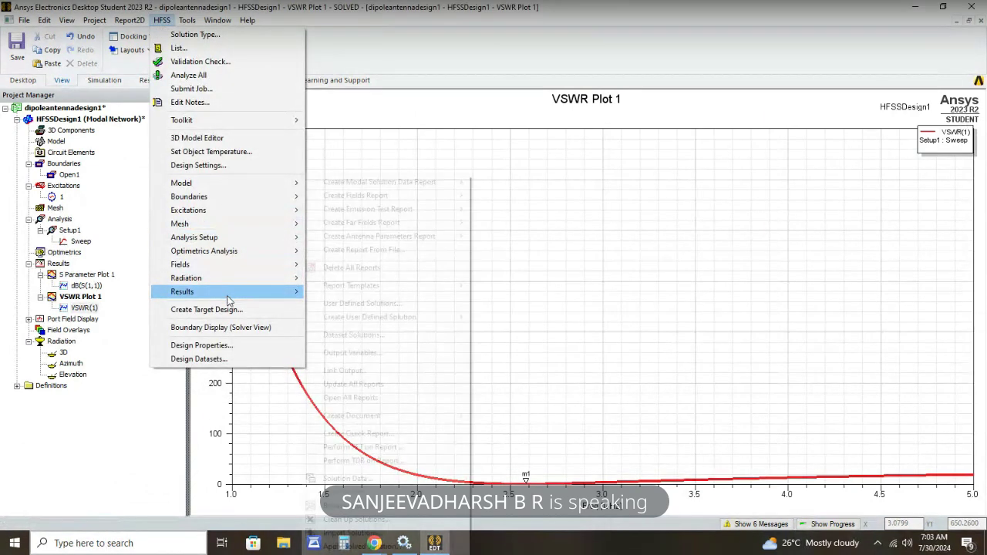
mouse_move(388, 185)
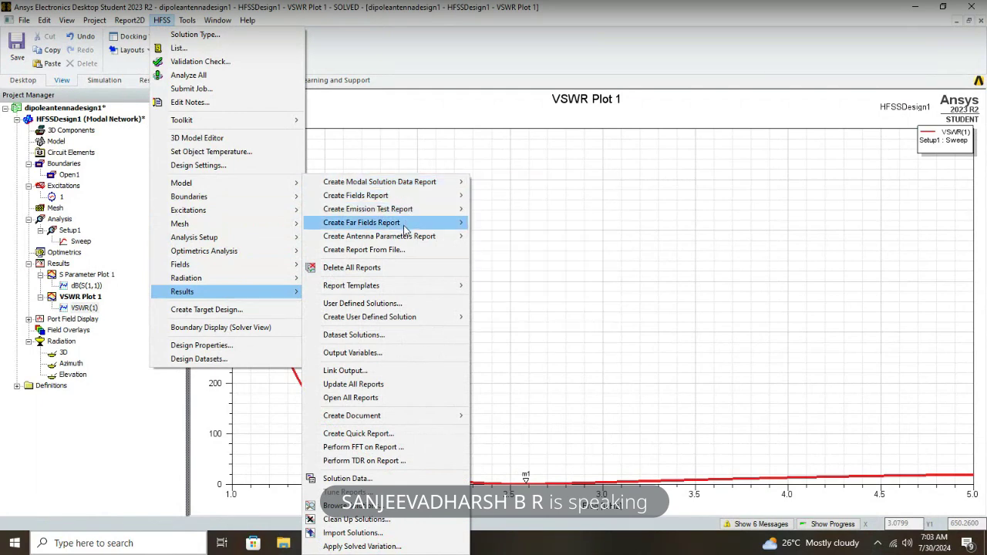
mouse_move(404, 226)
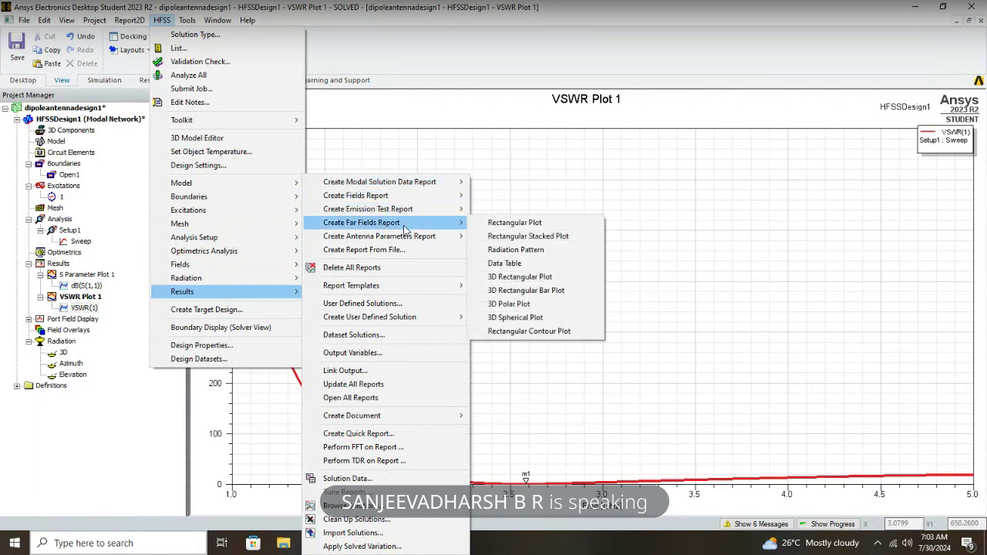
left_click(529, 317)
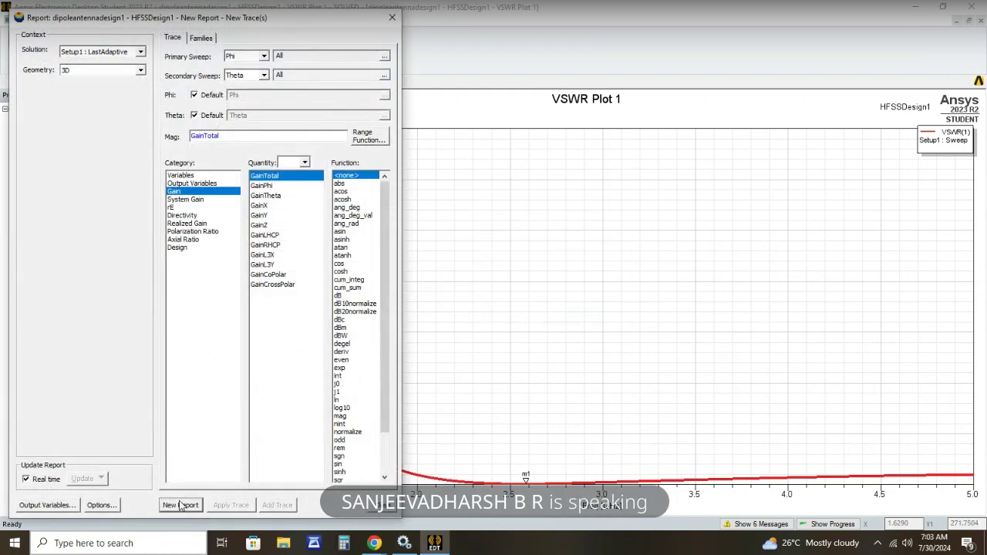
left_click(180, 505)
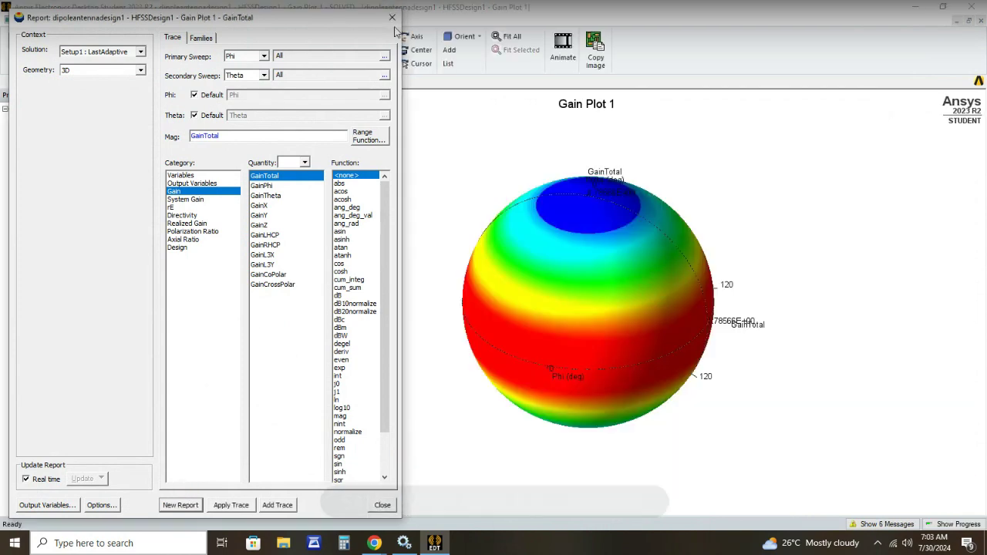
left_click(395, 27)
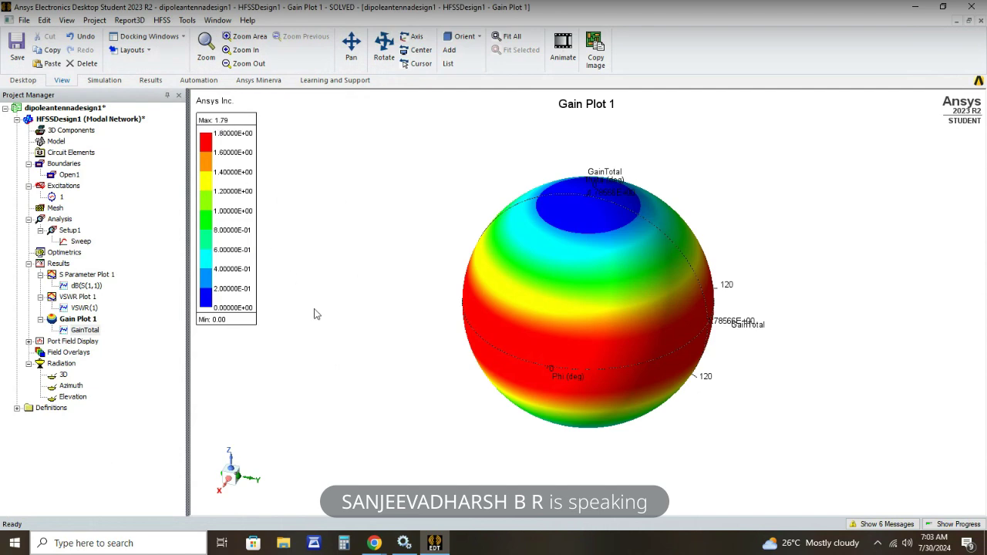
Switch to the half-wave dipole antenna presentation in Chrome and show the slide on evaluating basic antenna design parameters in full screen.
mouse_move(374, 542)
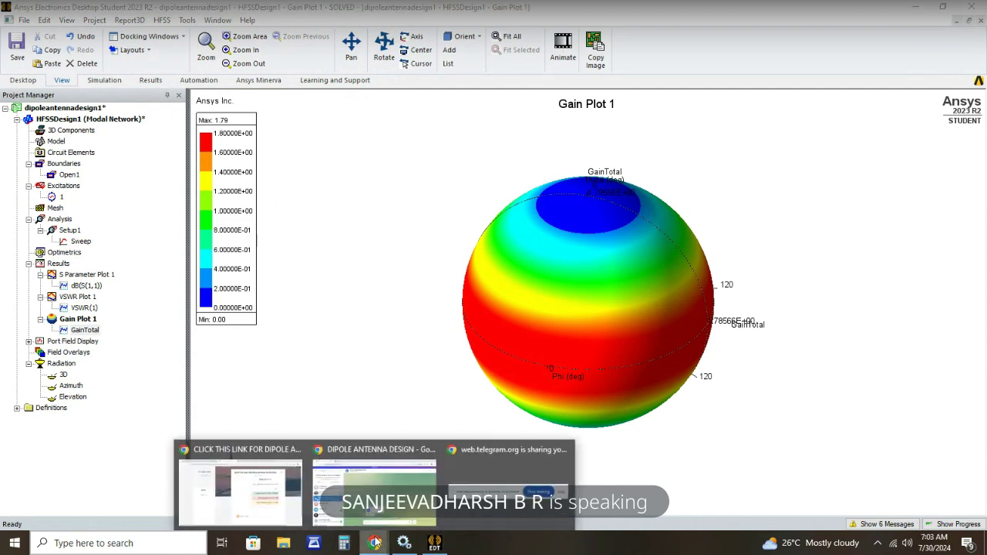
mouse_move(374, 489)
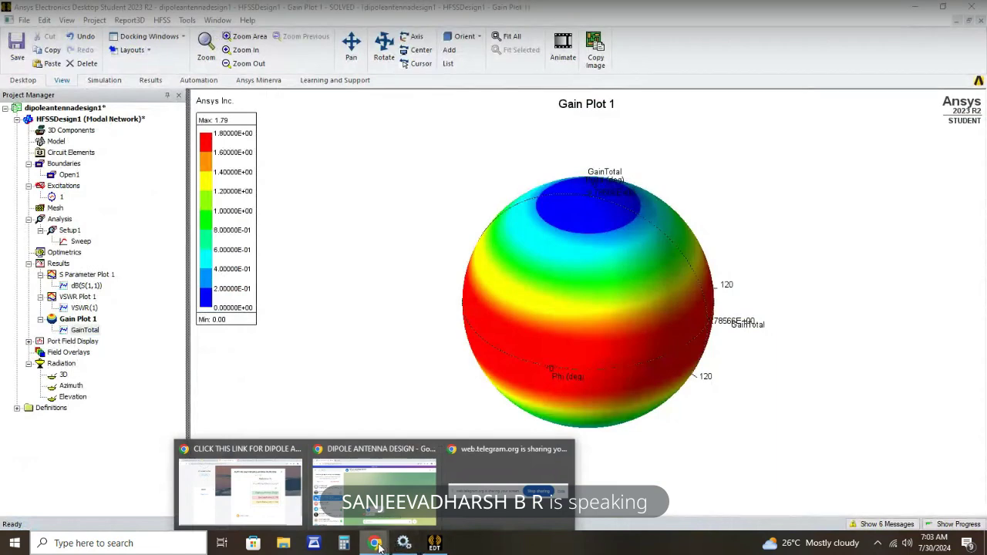
left_click(276, 512)
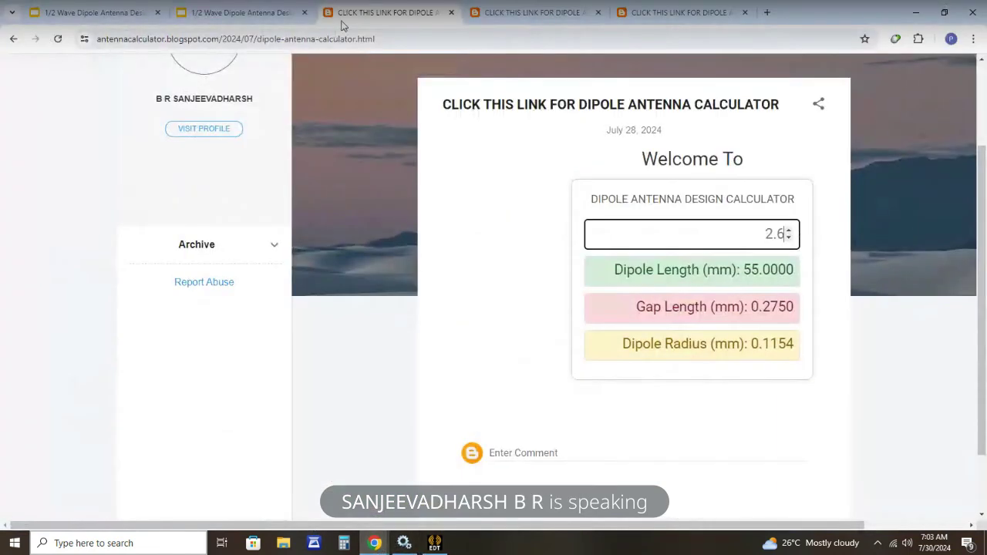
left_click(228, 6)
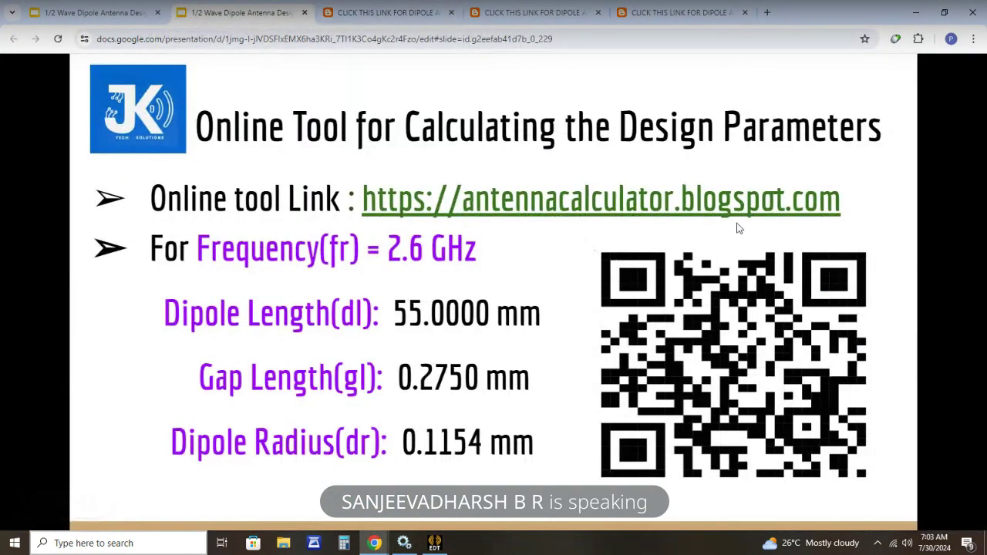
key("ctrl+F5")
key("End")
key("Left")
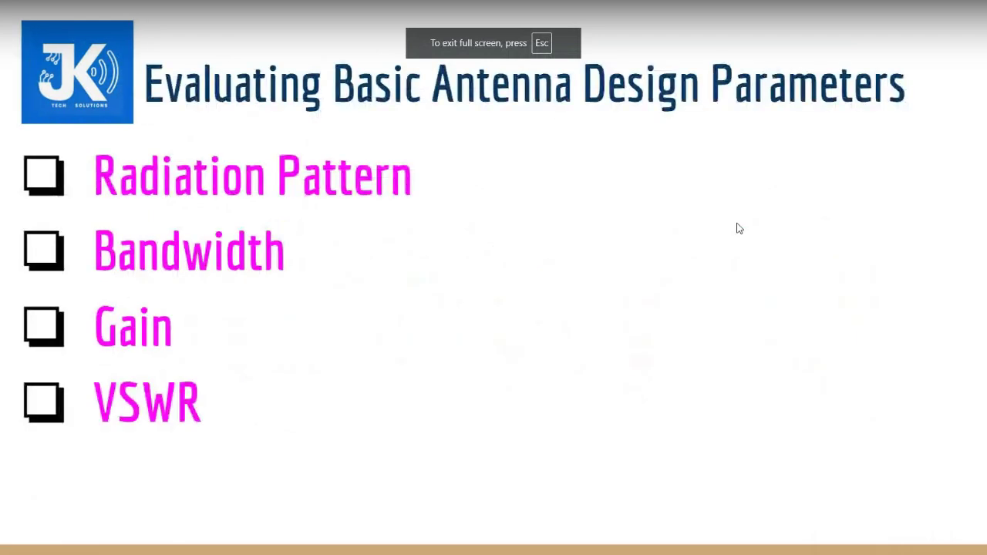